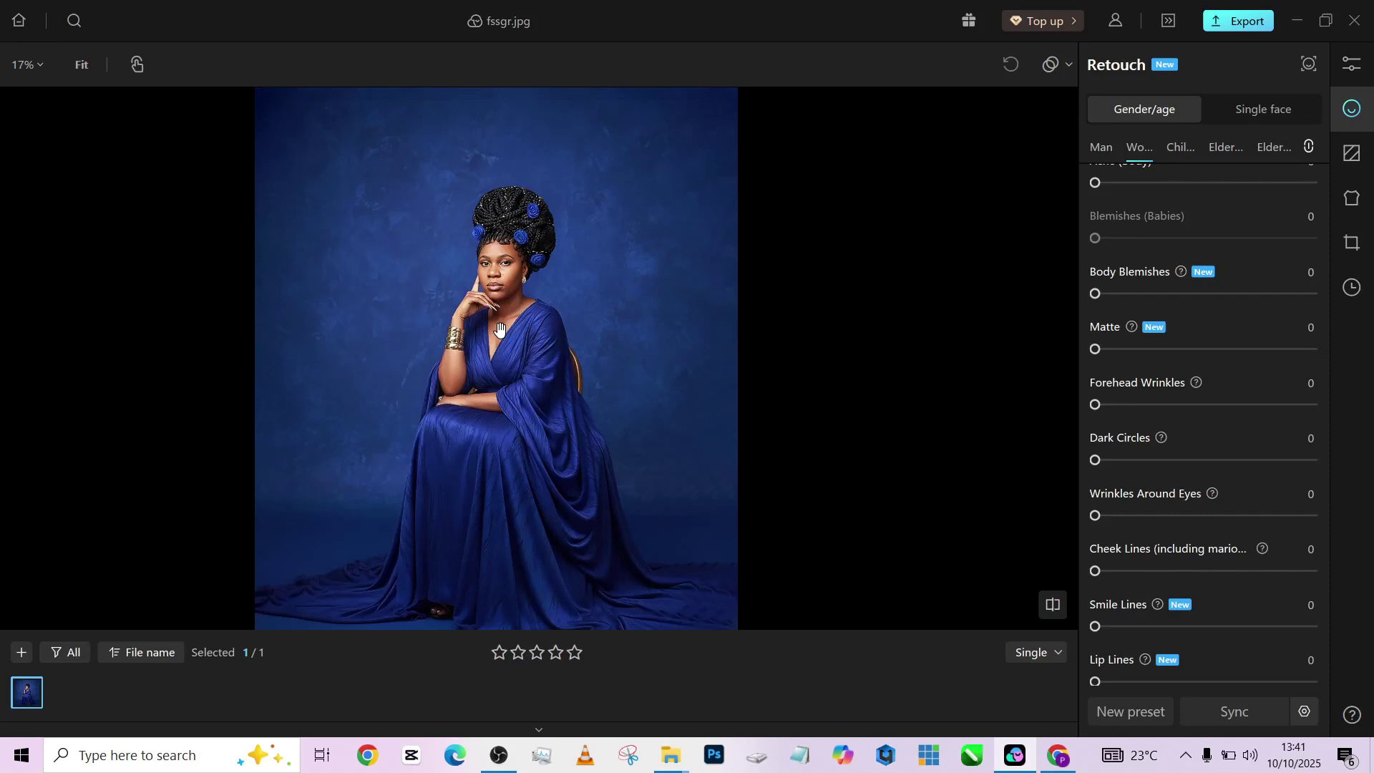
Set Face Defocus Repair for the woman's face to 100 in the blemish removal settings
scroll(800, 326, down, 1)
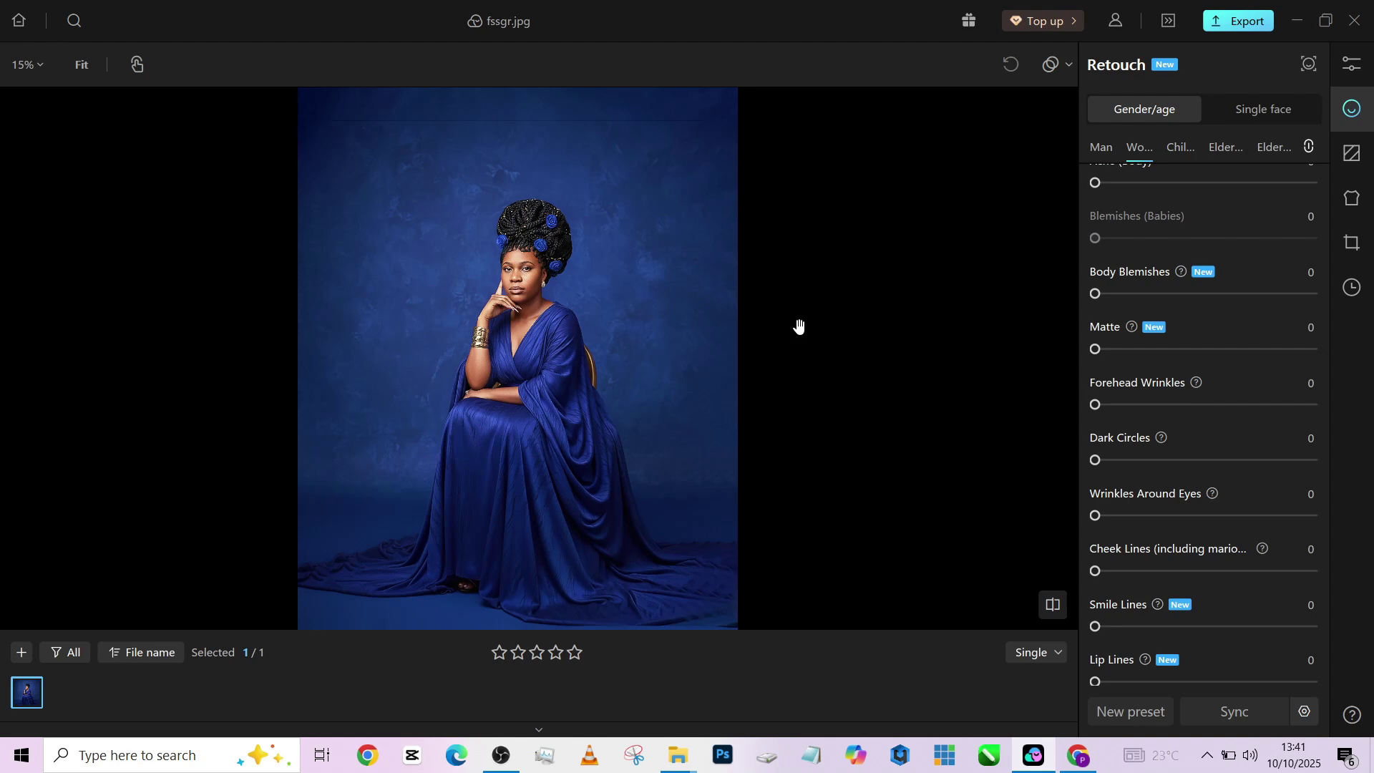
scroll(519, 274, up, 5)
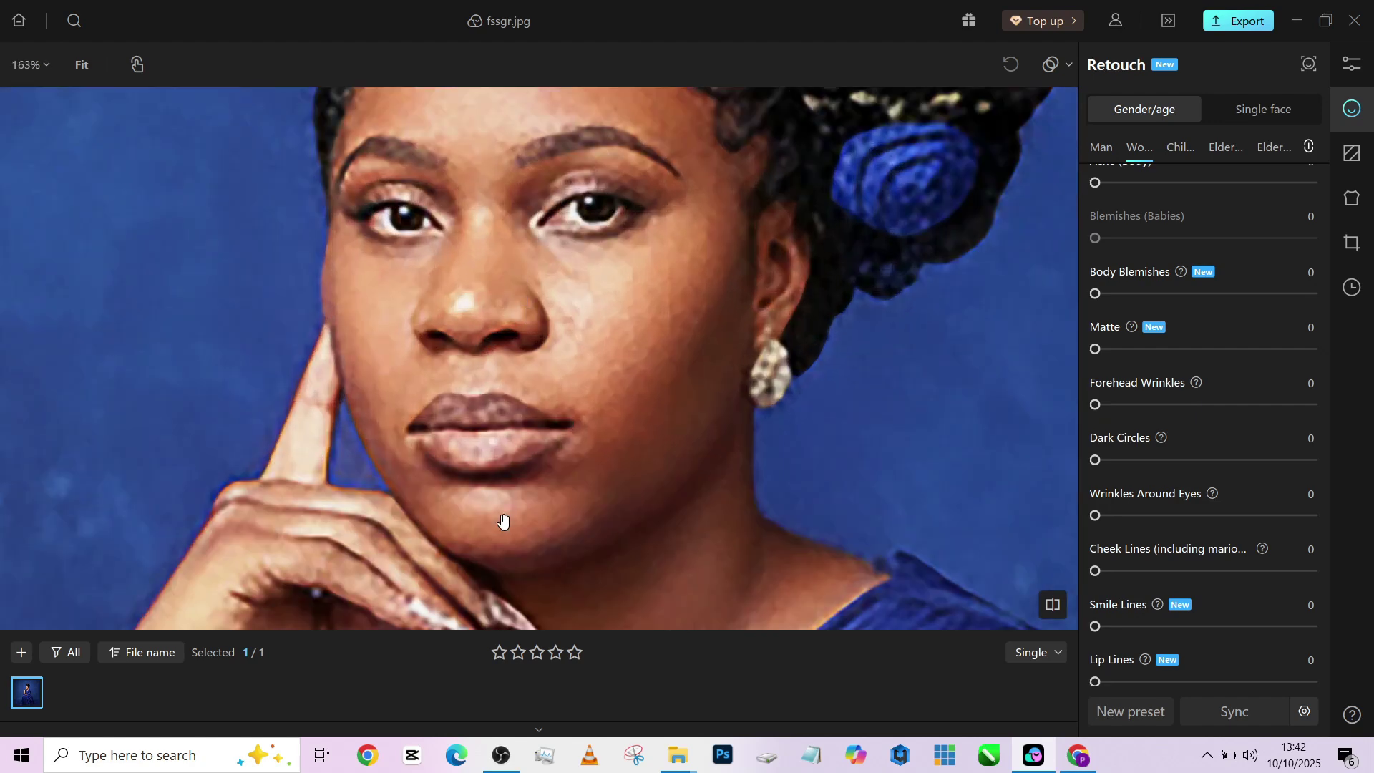
scroll(504, 522, down, 2)
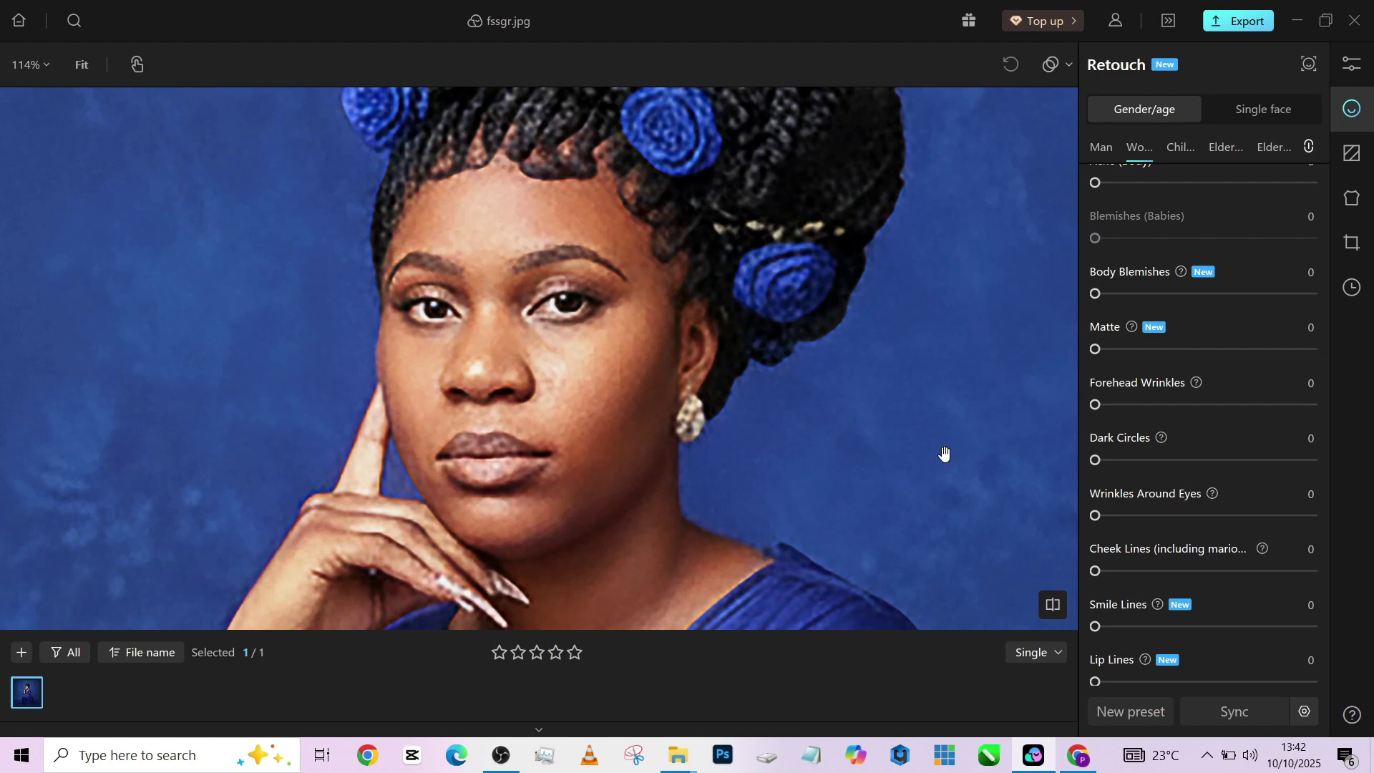
scroll(1214, 447, up, 2)
scroll(1212, 445, up, 1)
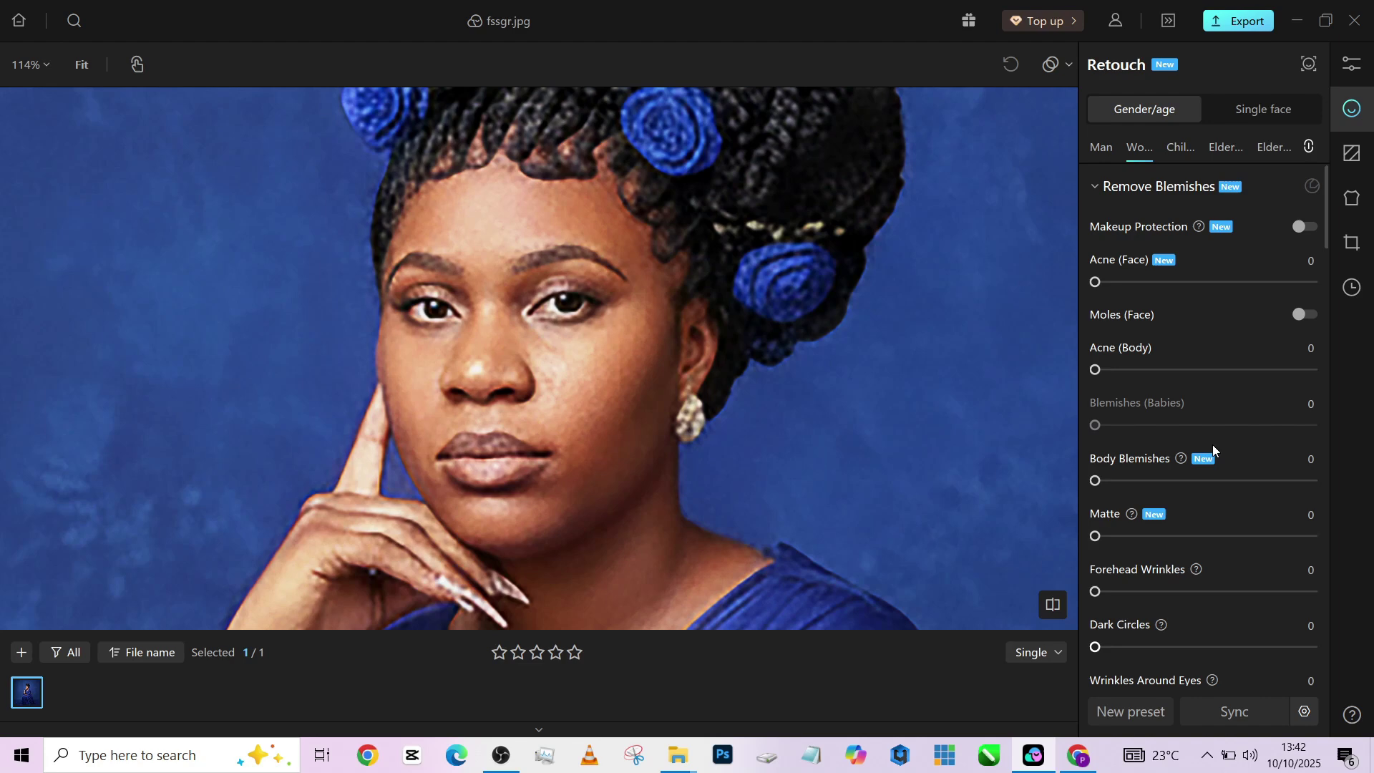
scroll(1214, 445, down, 1)
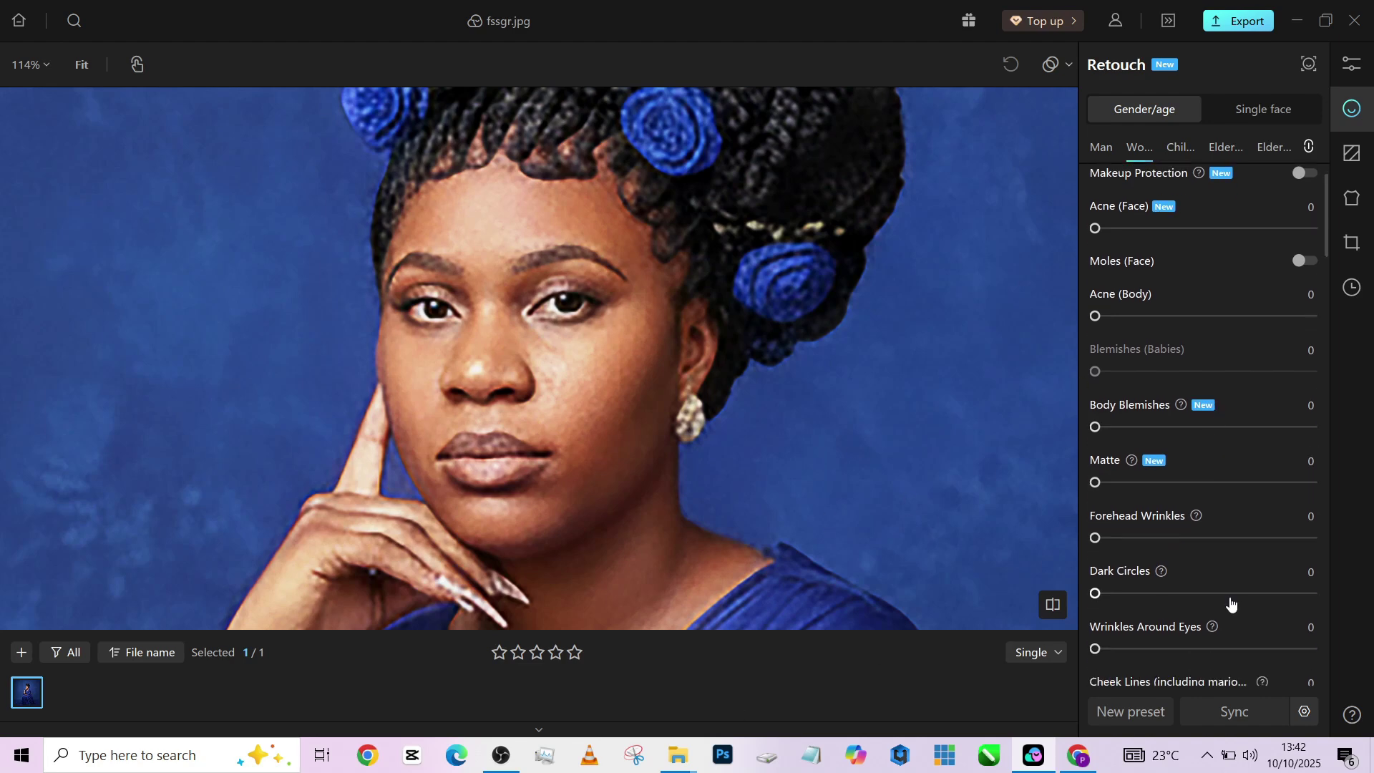
scroll(1231, 604, down, 8)
scroll(1230, 605, down, 1)
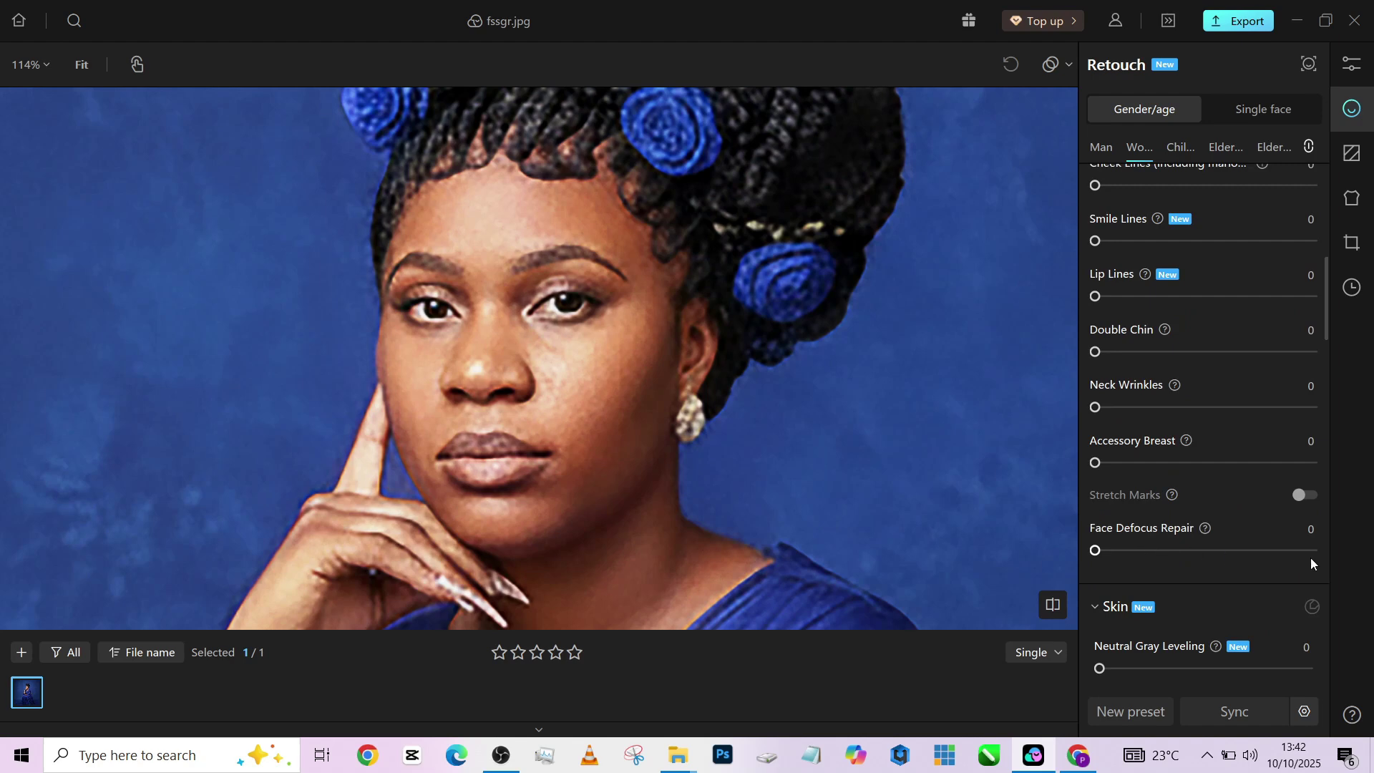
drag(1311, 551, 1334, 550)
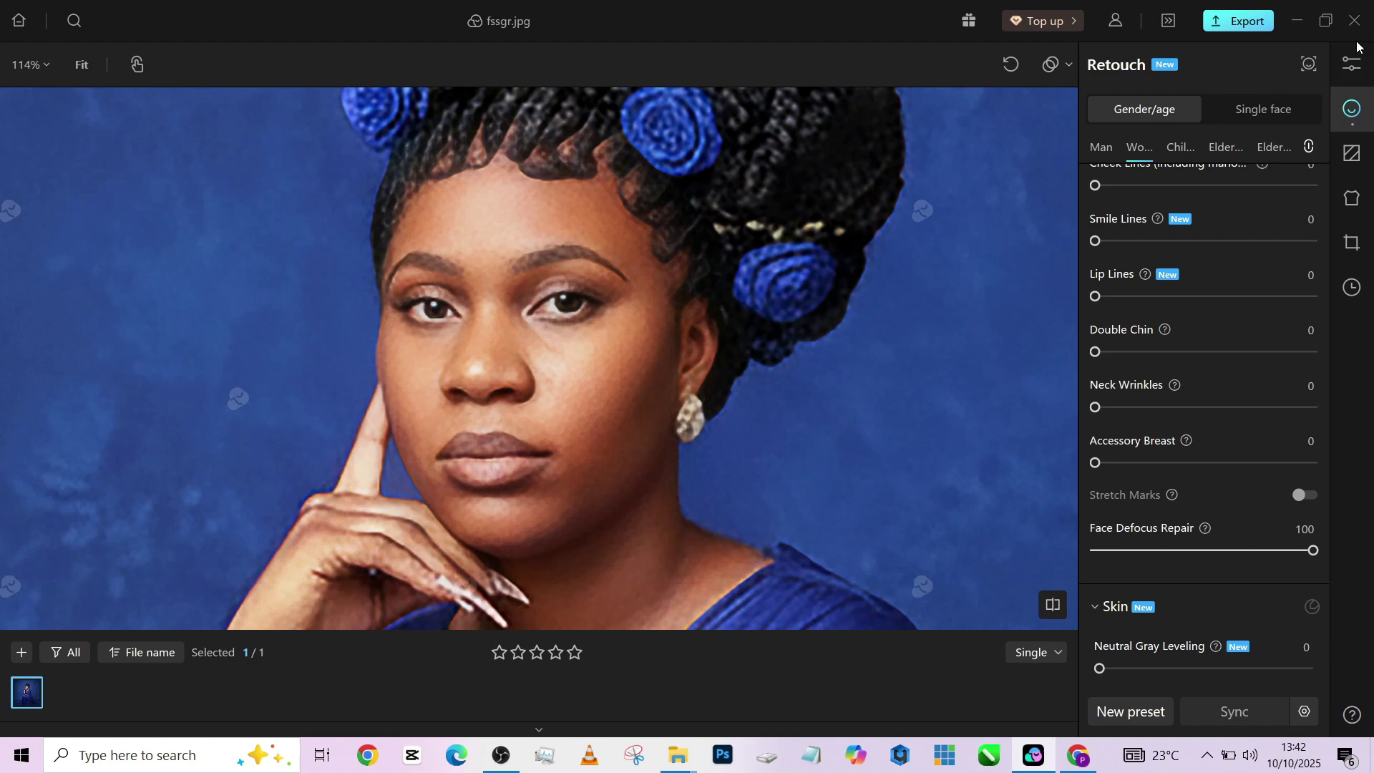
Set Portrait Sharpening to 63 in the color adjustment details
click(1363, 64)
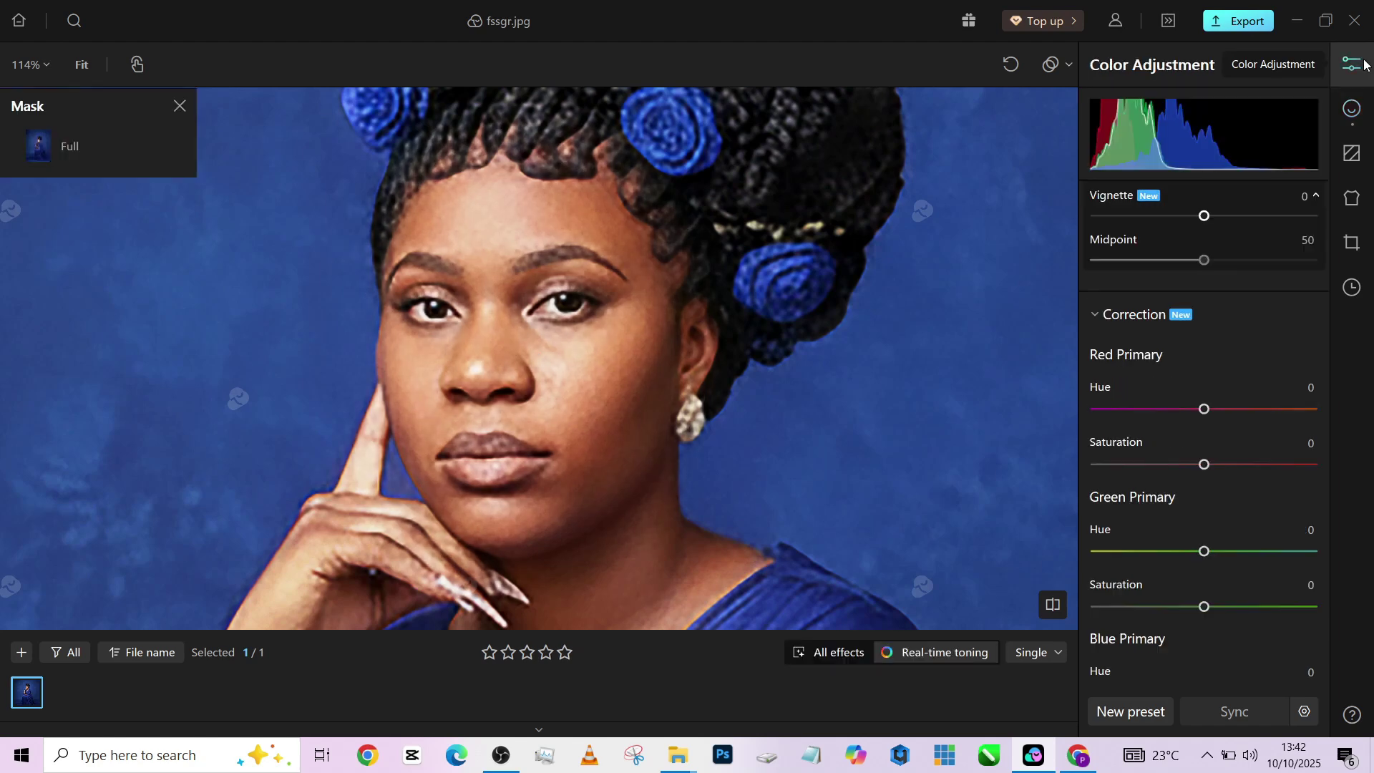
scroll(1155, 531, down, 2)
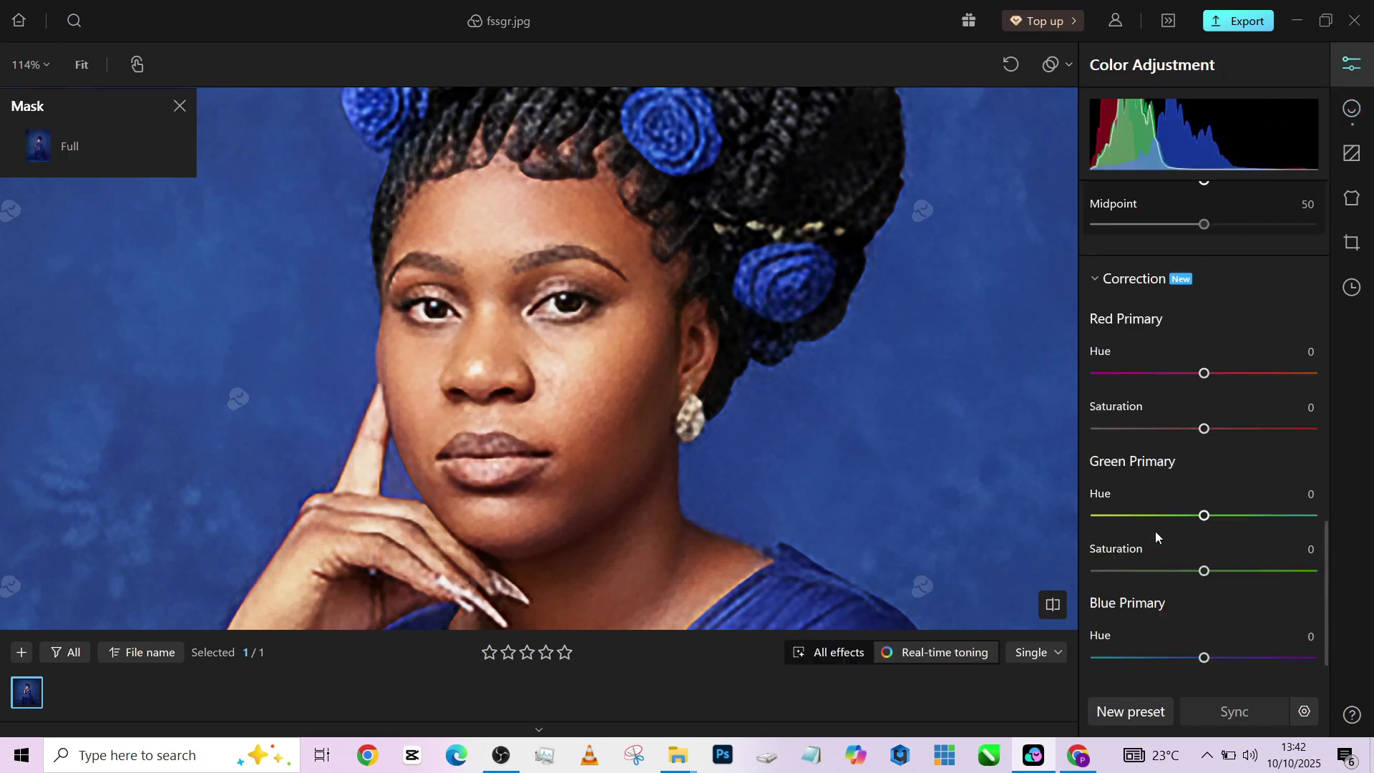
scroll(1155, 531, up, 5)
scroll(1155, 531, up, 3)
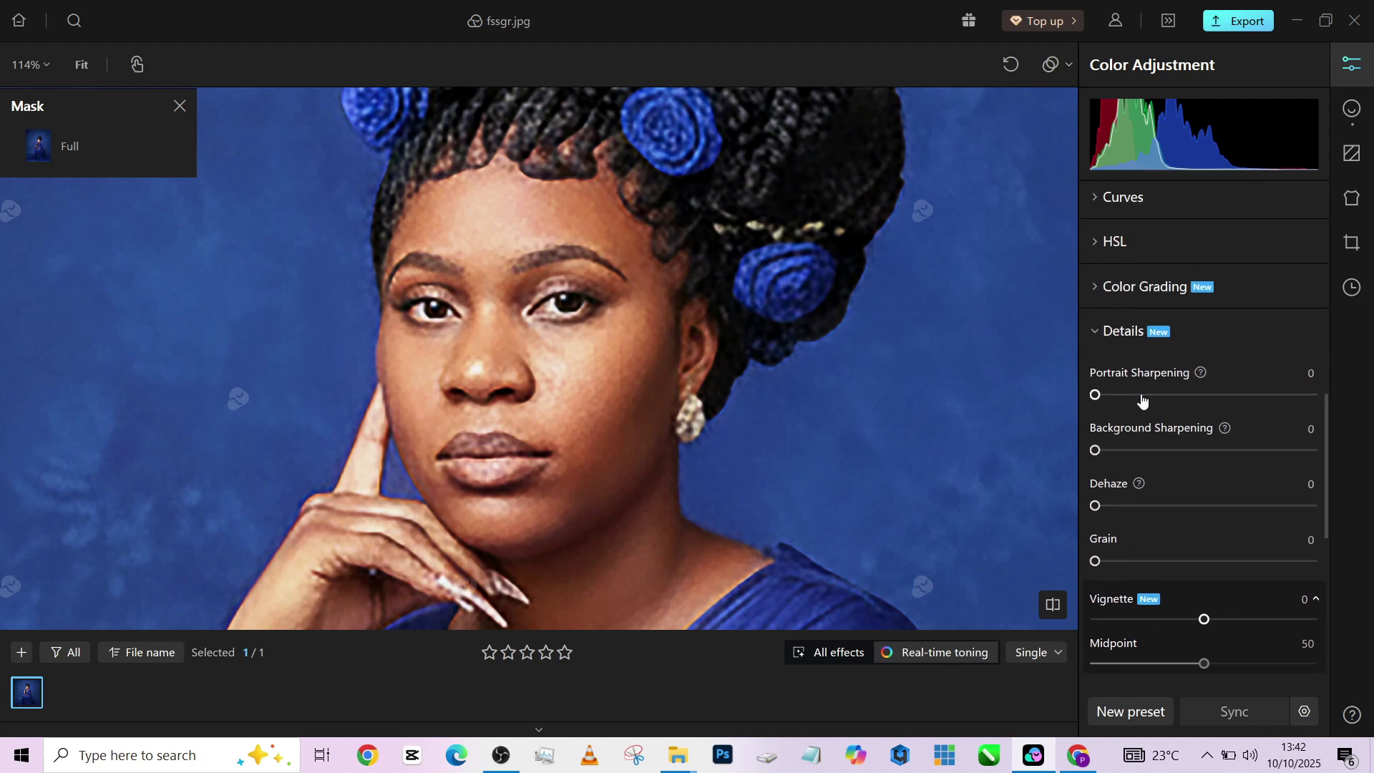
drag(1139, 395, 1232, 396)
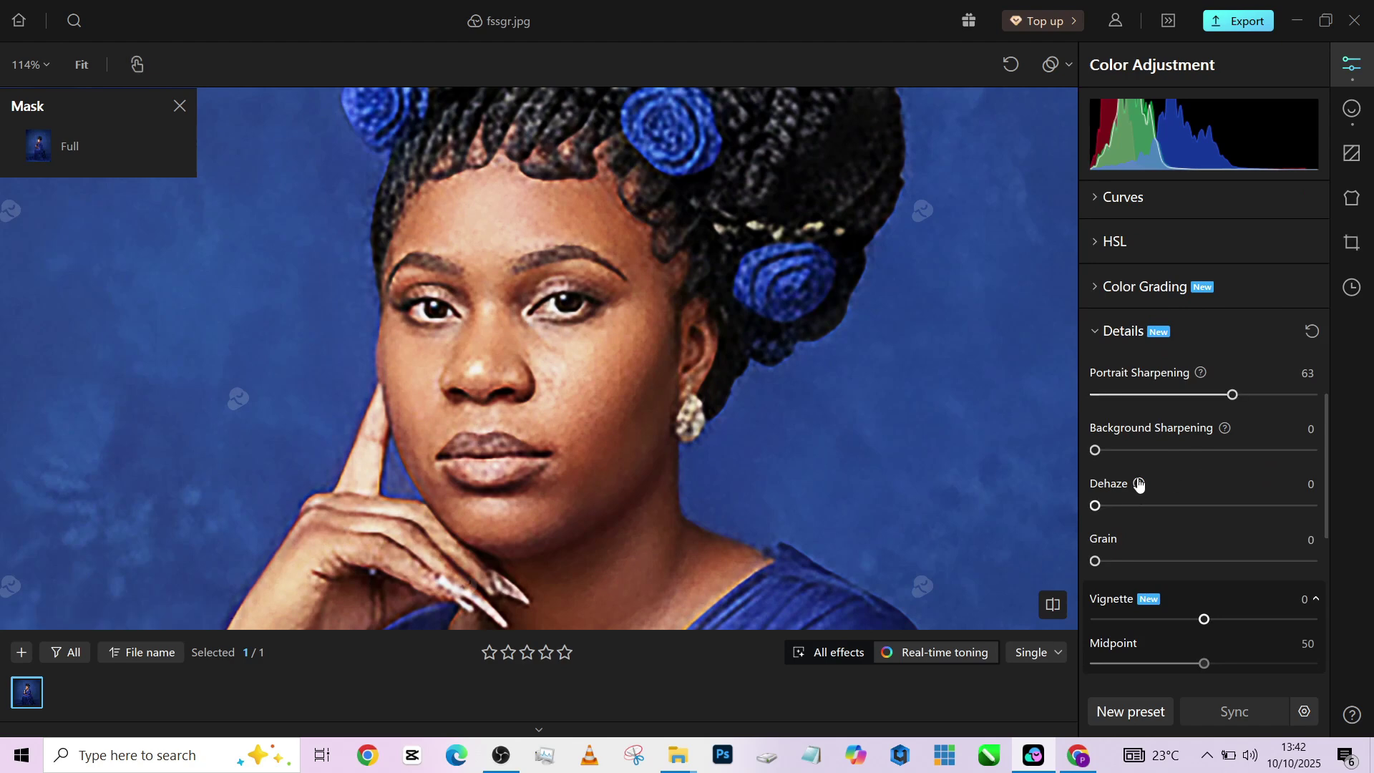
mouse_move(1138, 483)
Return to the retouch settings and set Acne (Face), Acne (Body) and Body Blemishes to 100
click(1353, 109)
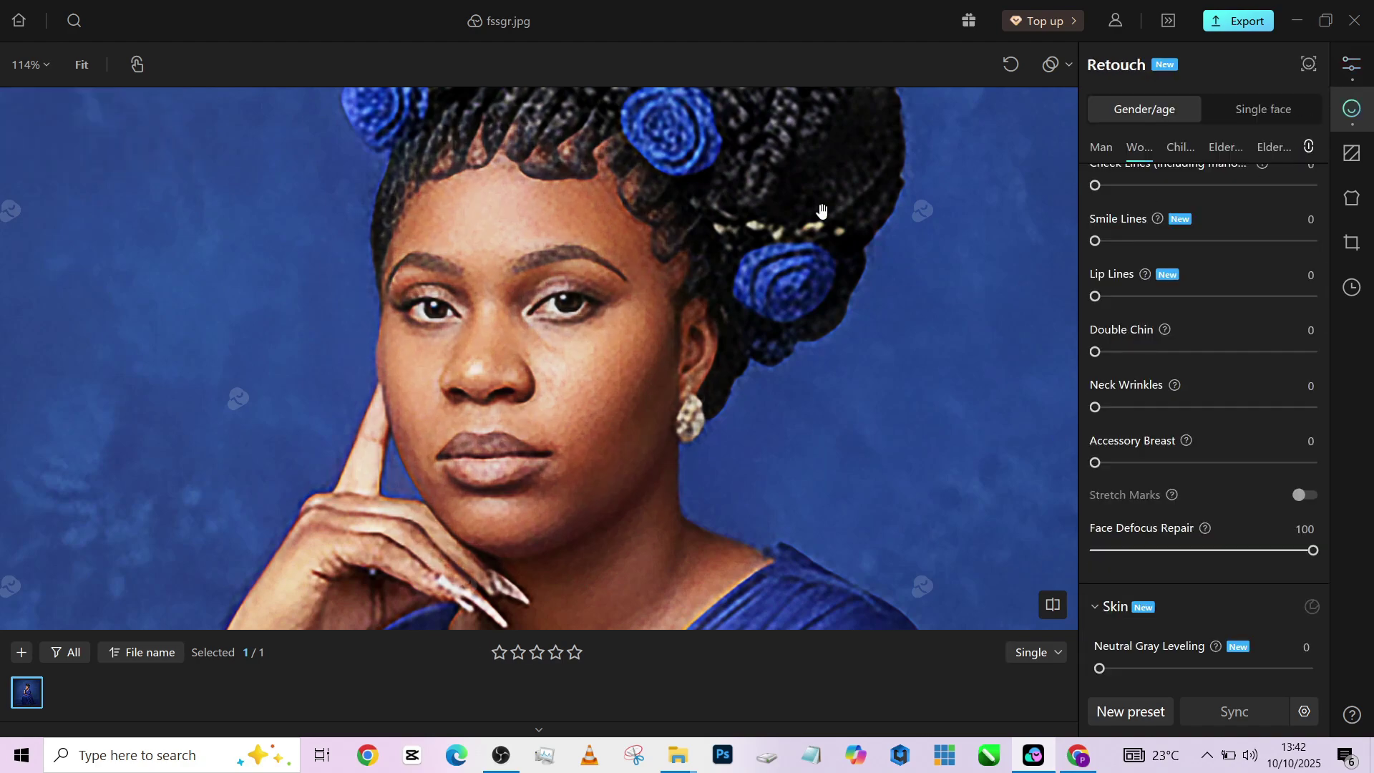
scroll(588, 190, down, 3)
scroll(588, 190, up, 3)
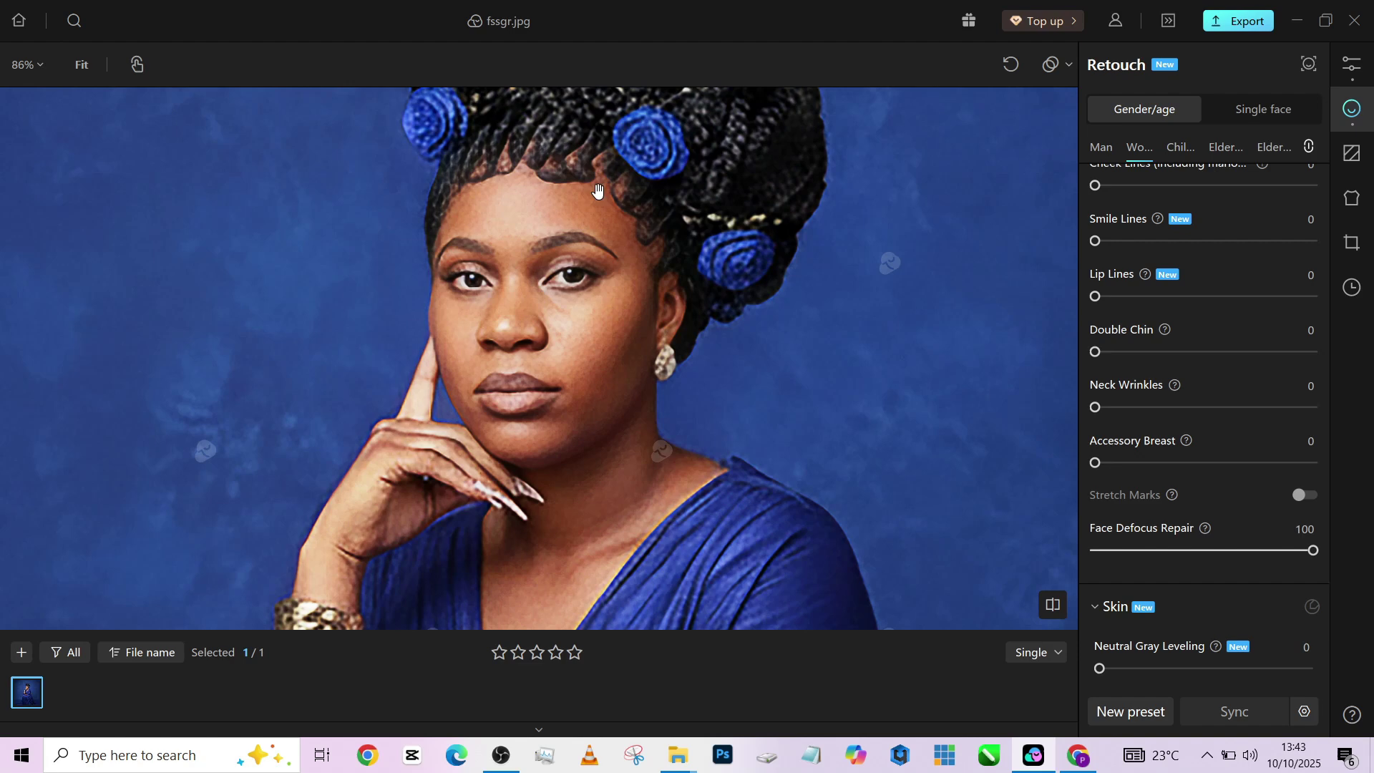
scroll(1253, 312, up, 8)
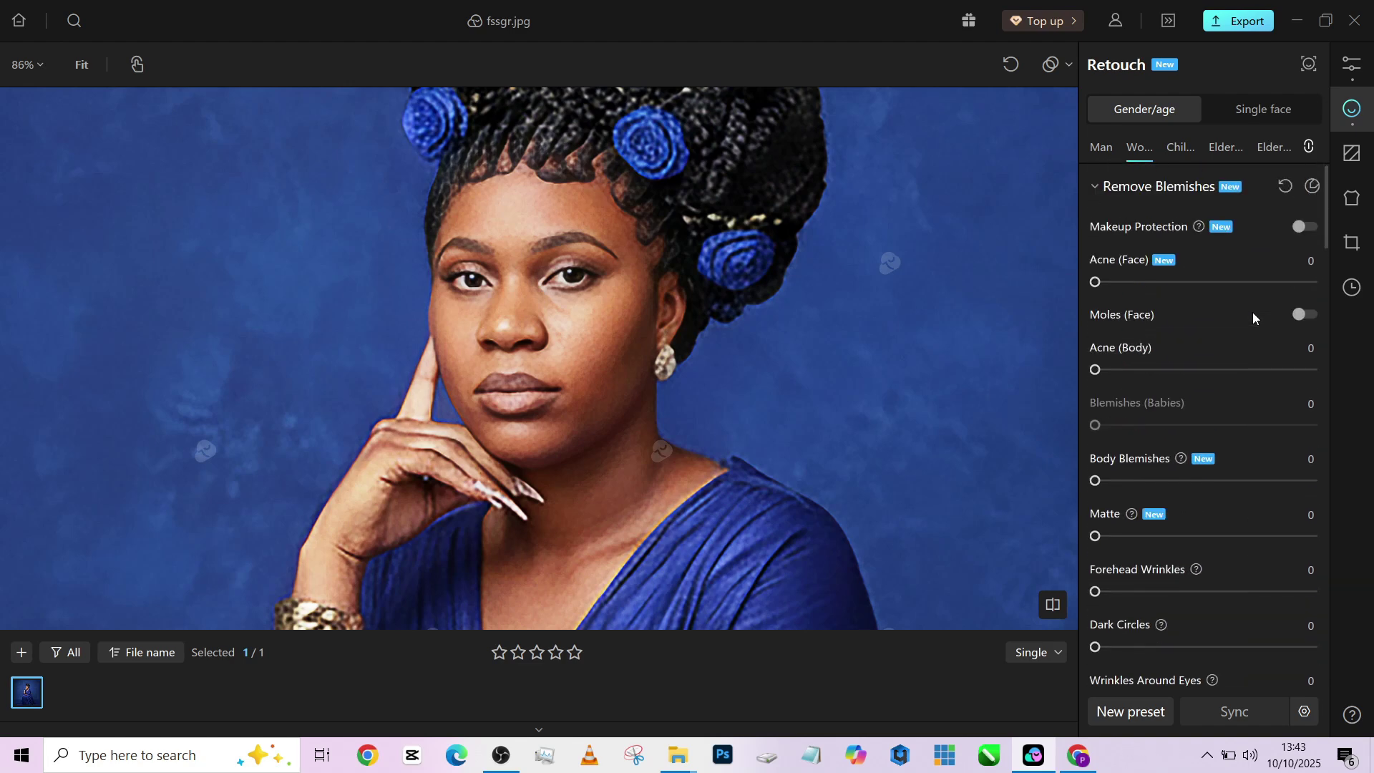
click(1304, 282)
scroll(1304, 282, down, 8)
scroll(1144, 353, up, 8)
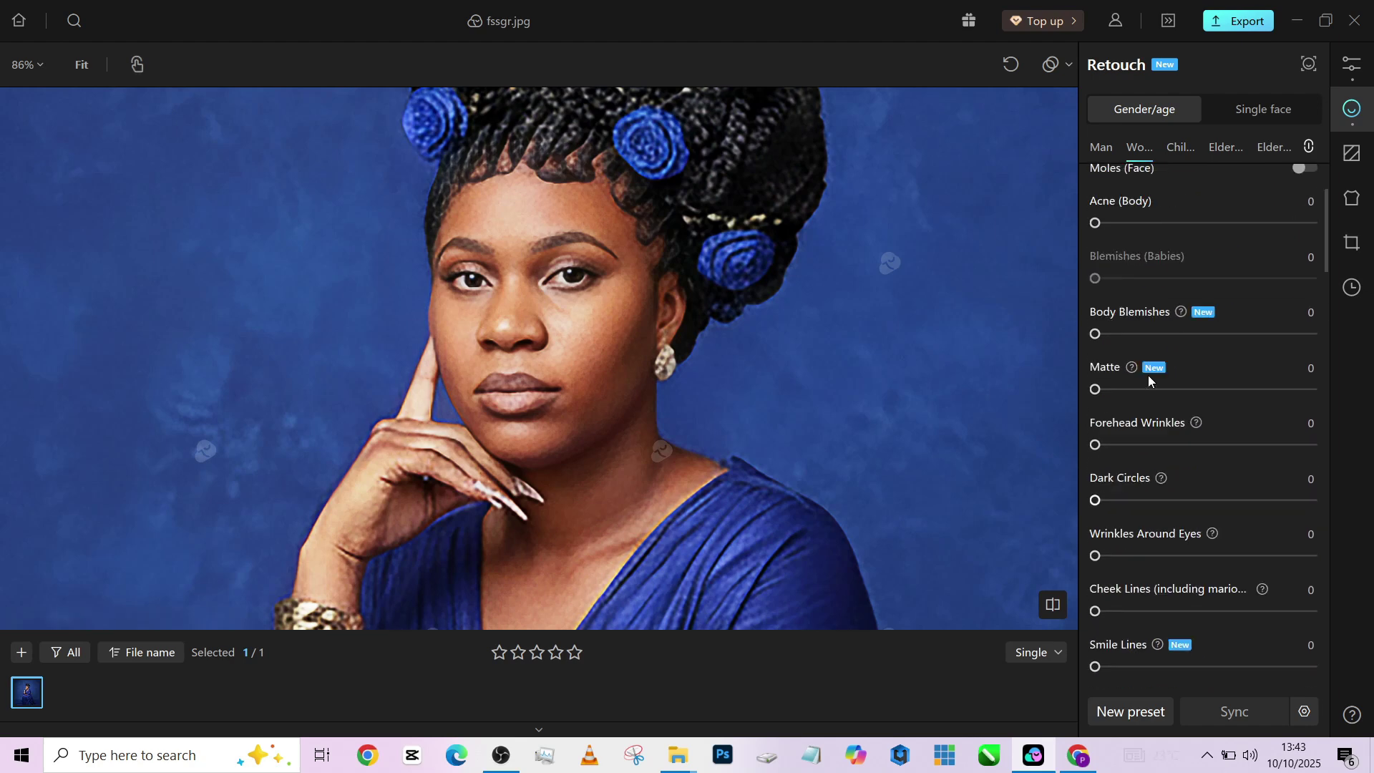
drag(1192, 370, 1312, 356)
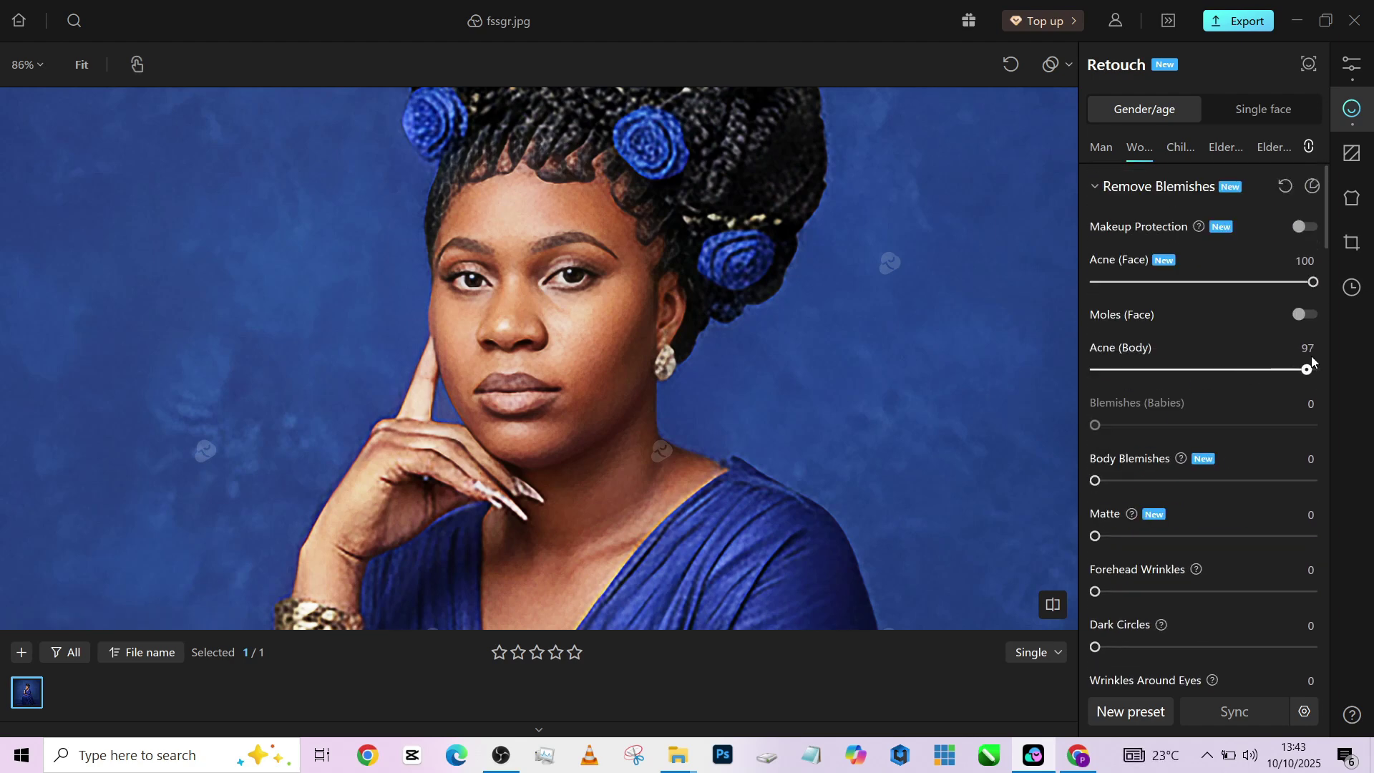
scroll(1109, 374, down, 1)
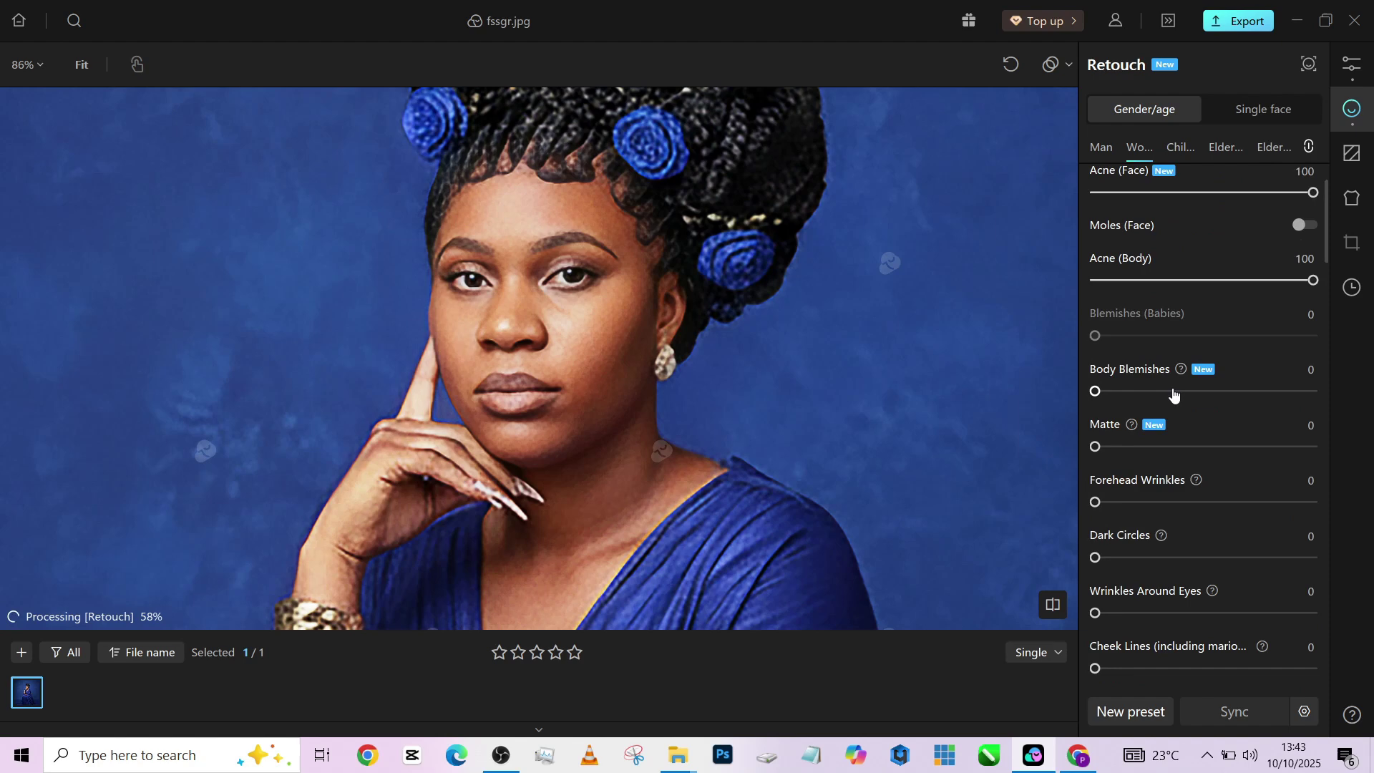
drag(1174, 392, 1341, 378)
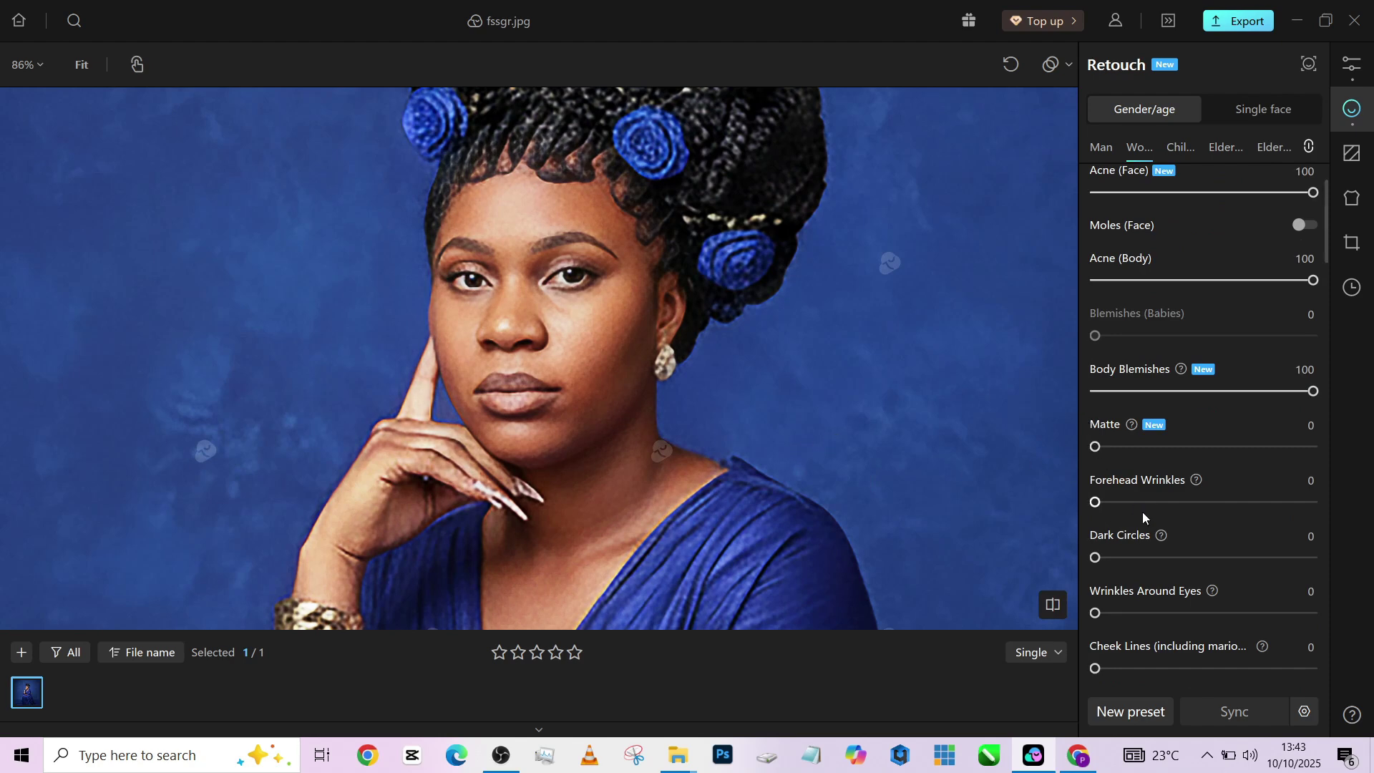
Set Forehead Wrinkles to 100, Dark Circles to 60 and Wrinkles Around Eyes to 36
scroll(1143, 513, down, 1)
drag(1247, 468, 1325, 470)
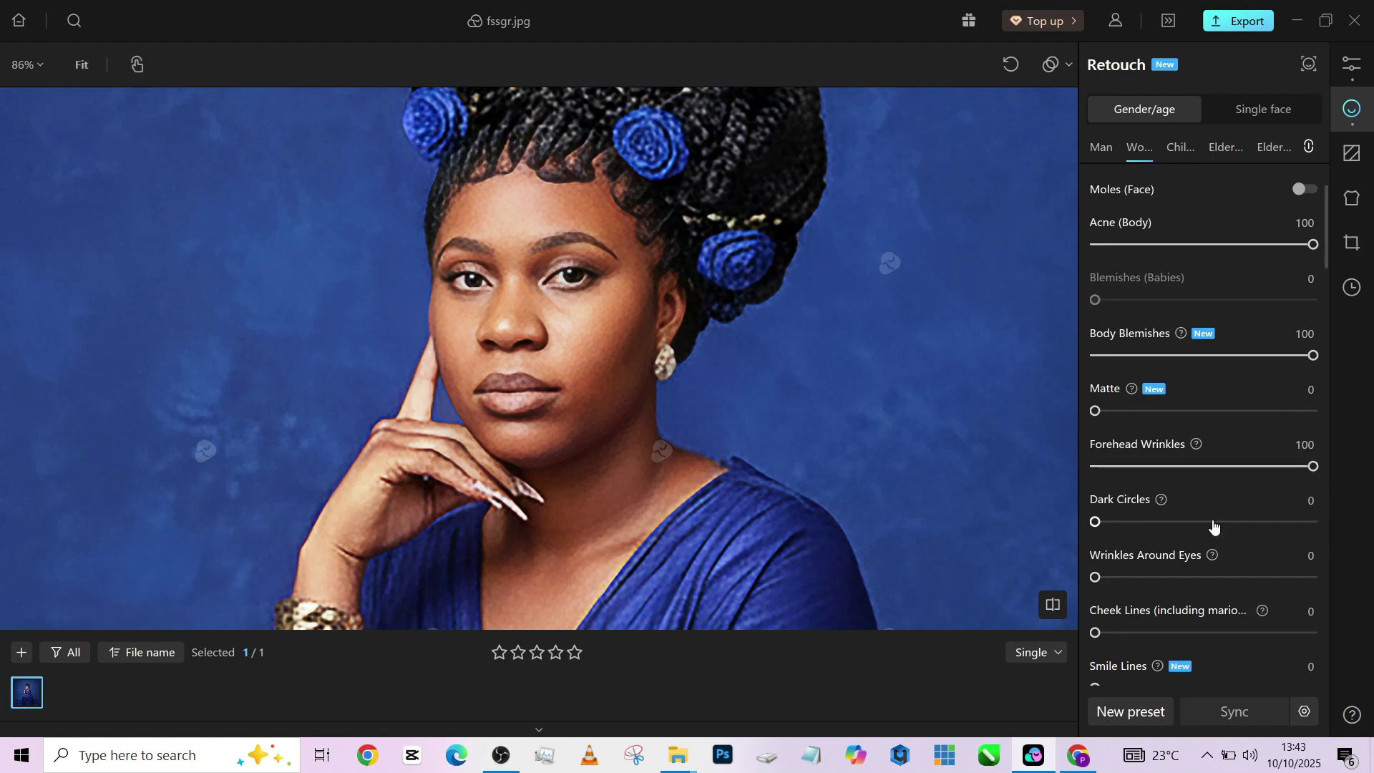
drag(1214, 525, 1226, 525)
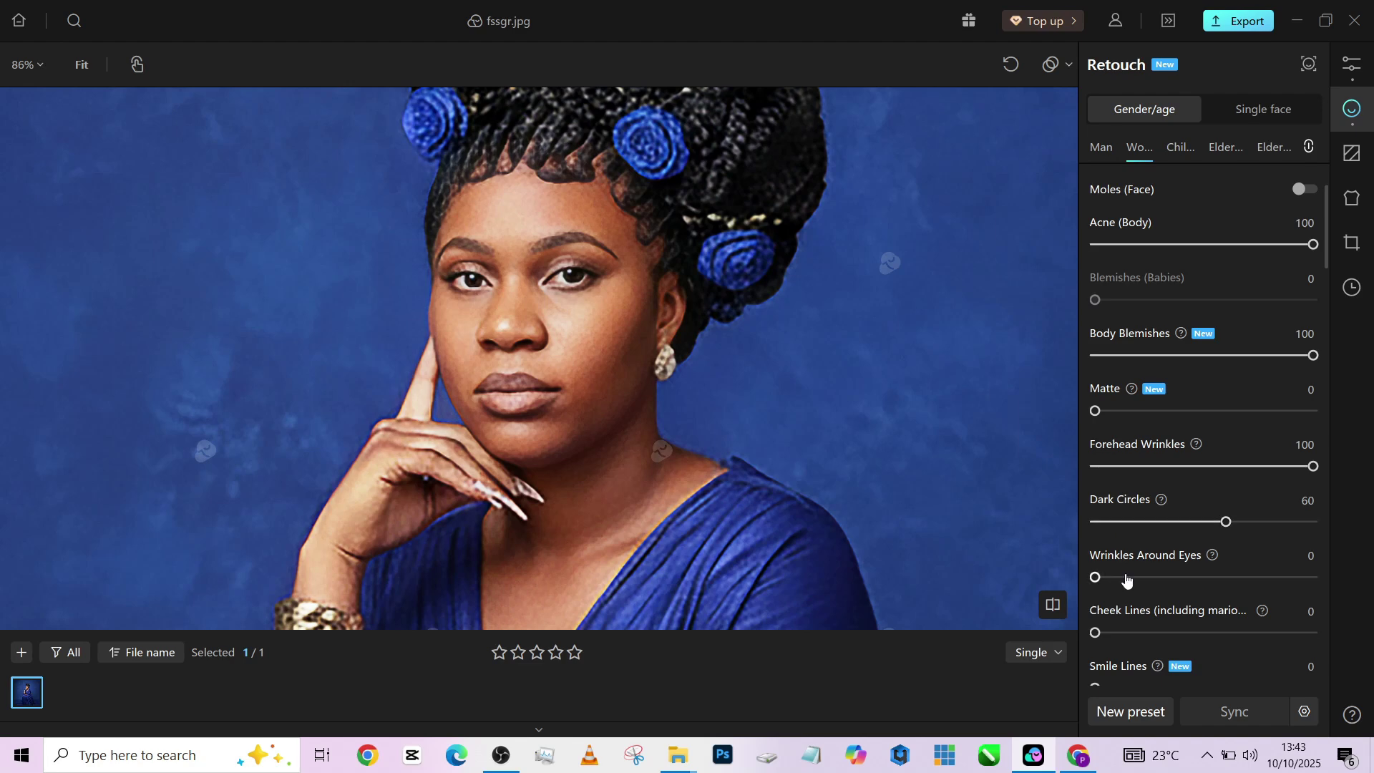
drag(1127, 578, 1174, 578)
Set Double Chin correction to 100 and Neck Wrinkles to 45
scroll(1164, 505, down, 2)
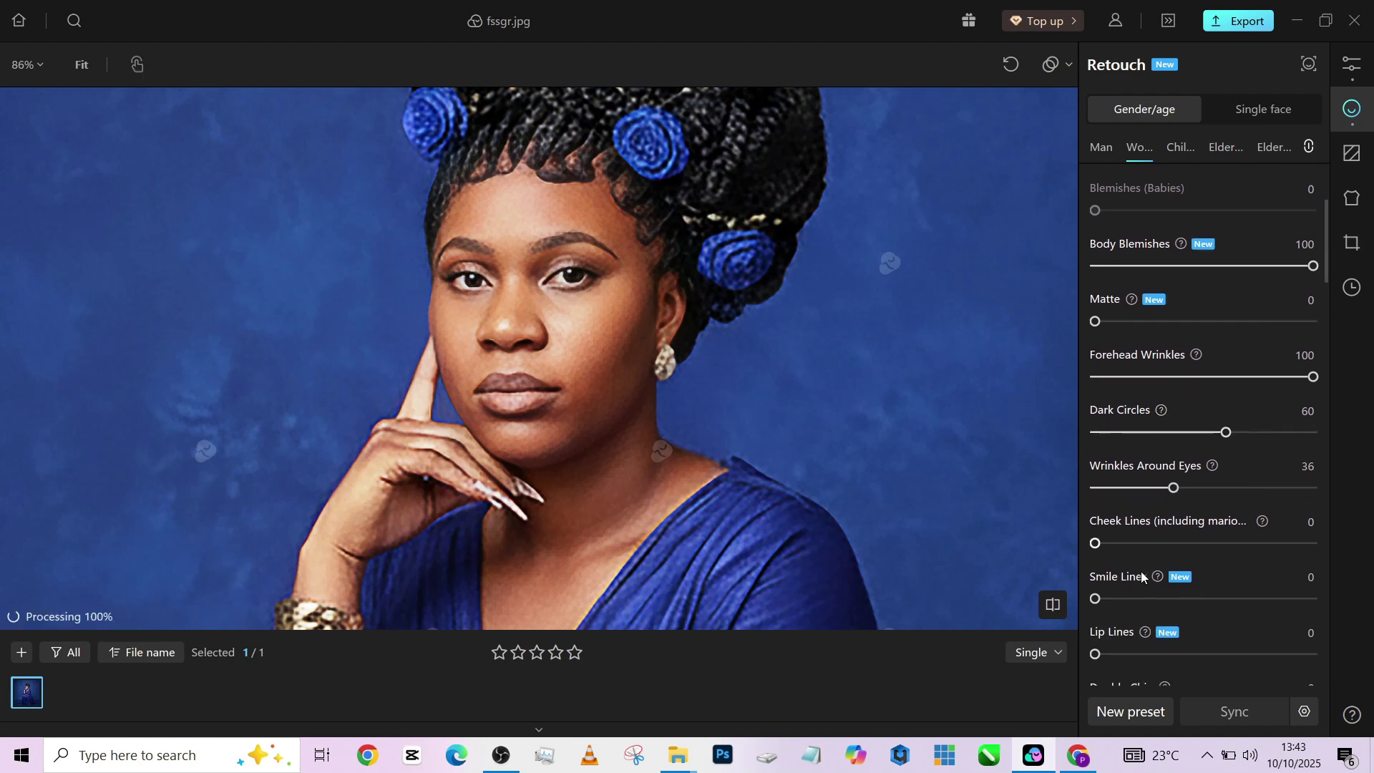
scroll(1141, 576, down, 1)
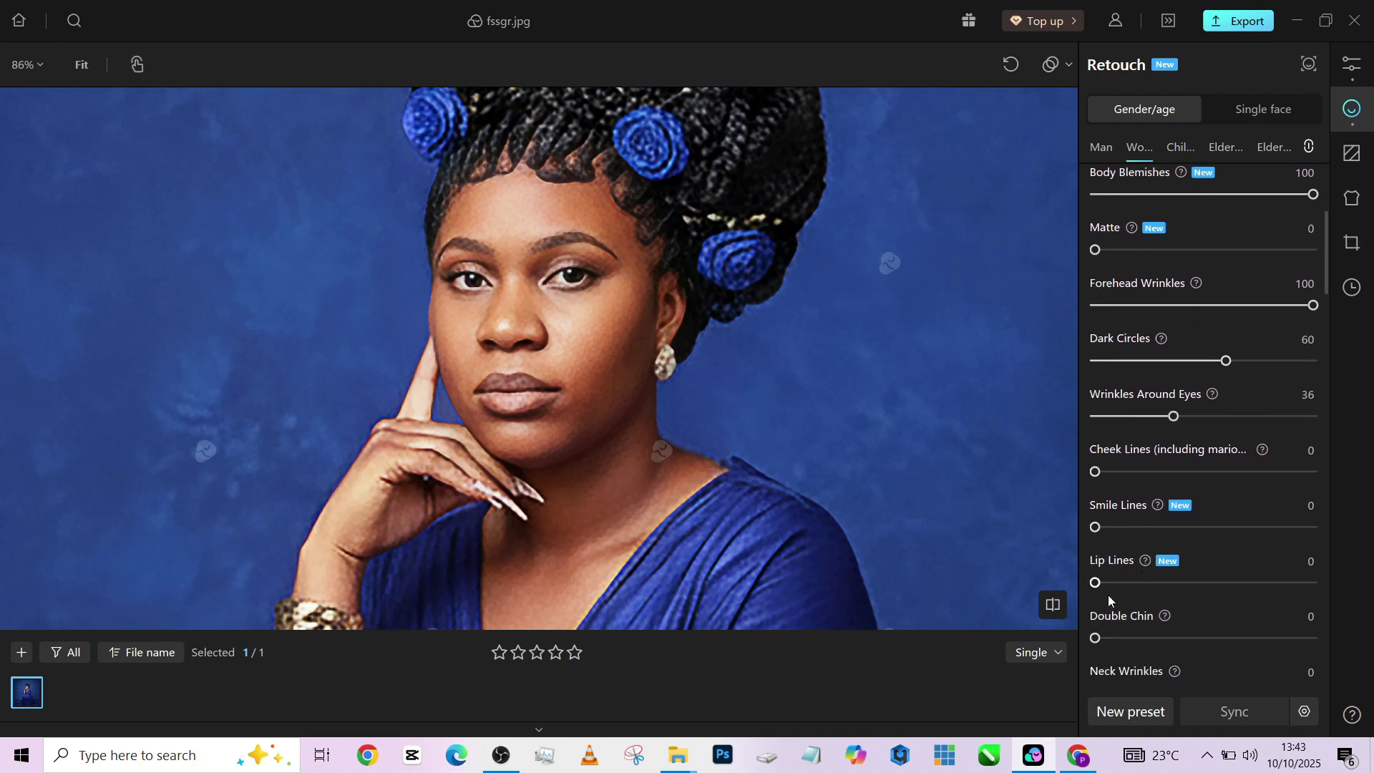
scroll(1120, 544, down, 2)
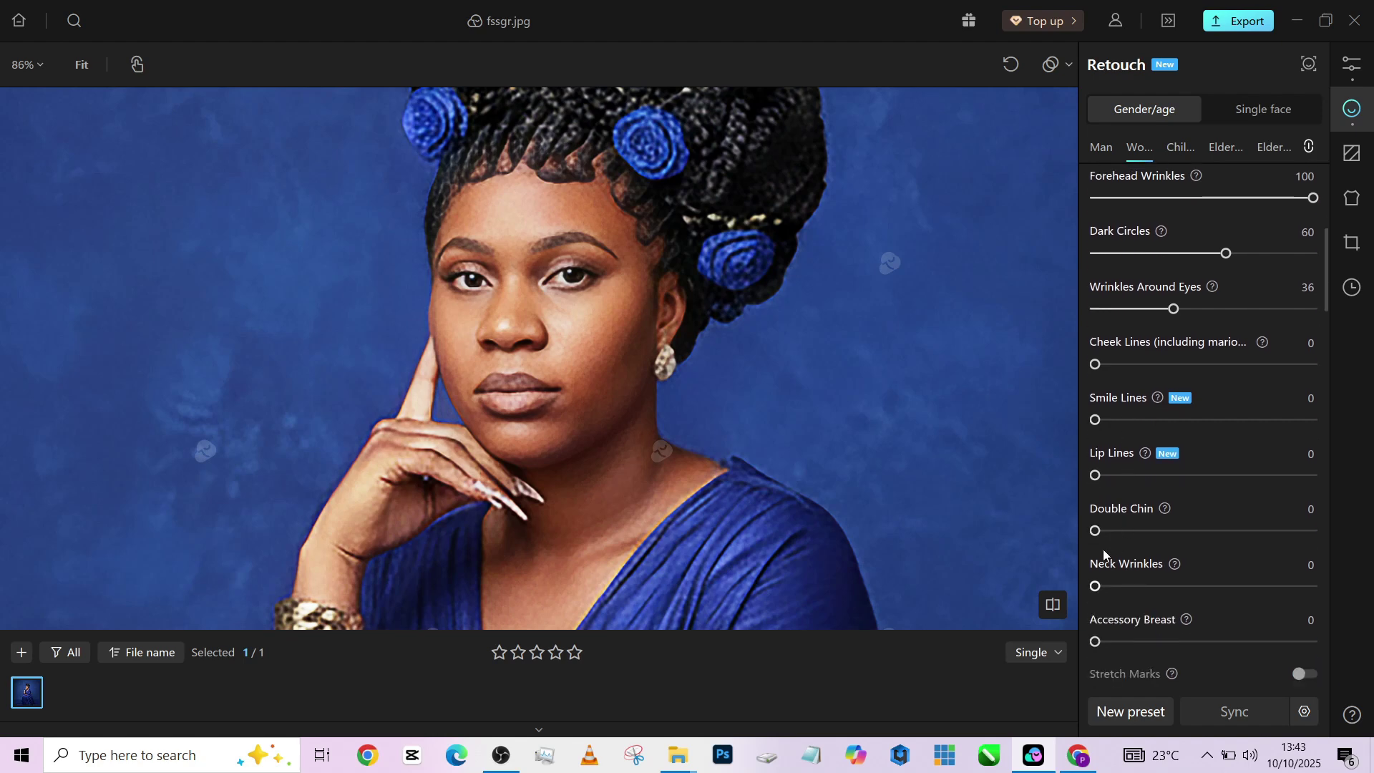
drag(1140, 533, 1232, 530)
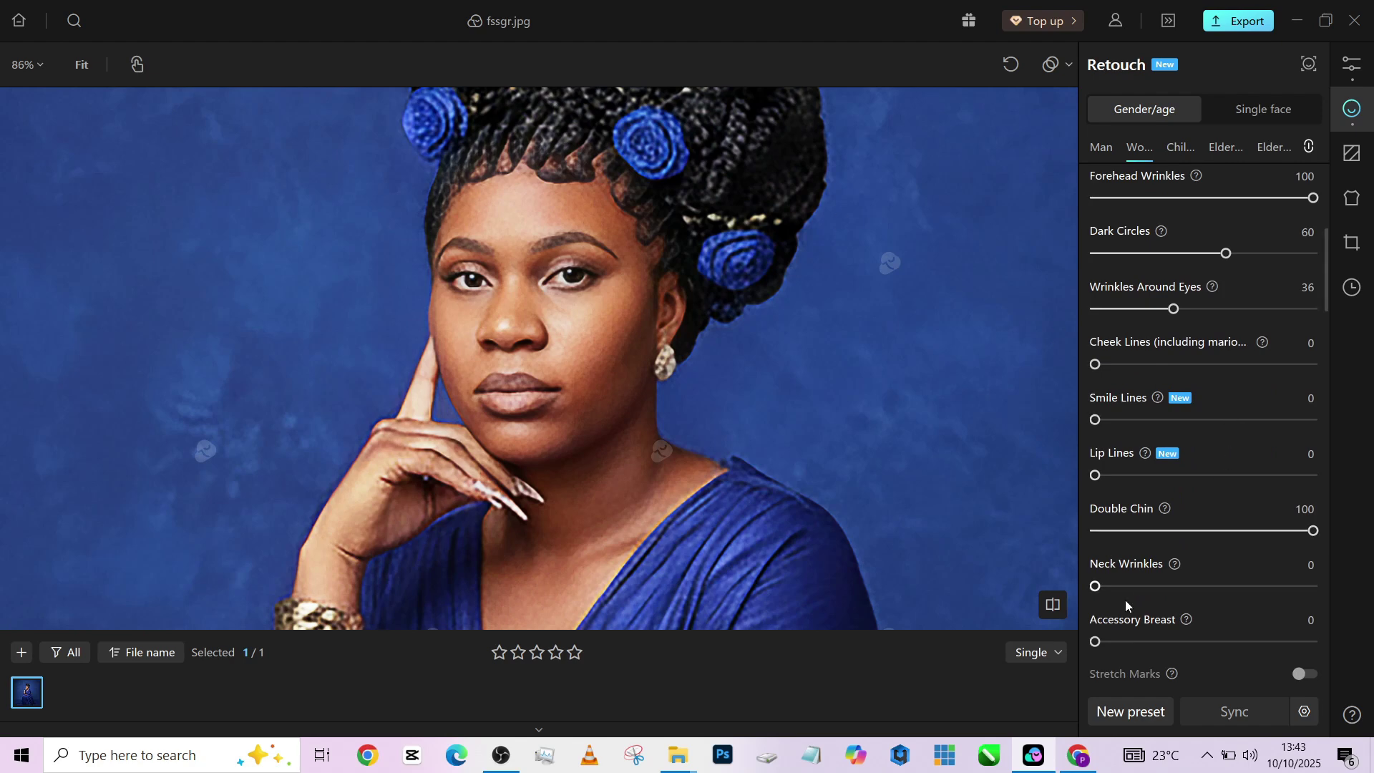
drag(1126, 588, 1196, 598)
Examine the retouched face, neck and upper body of the portrait
scroll(1196, 601, down, 2)
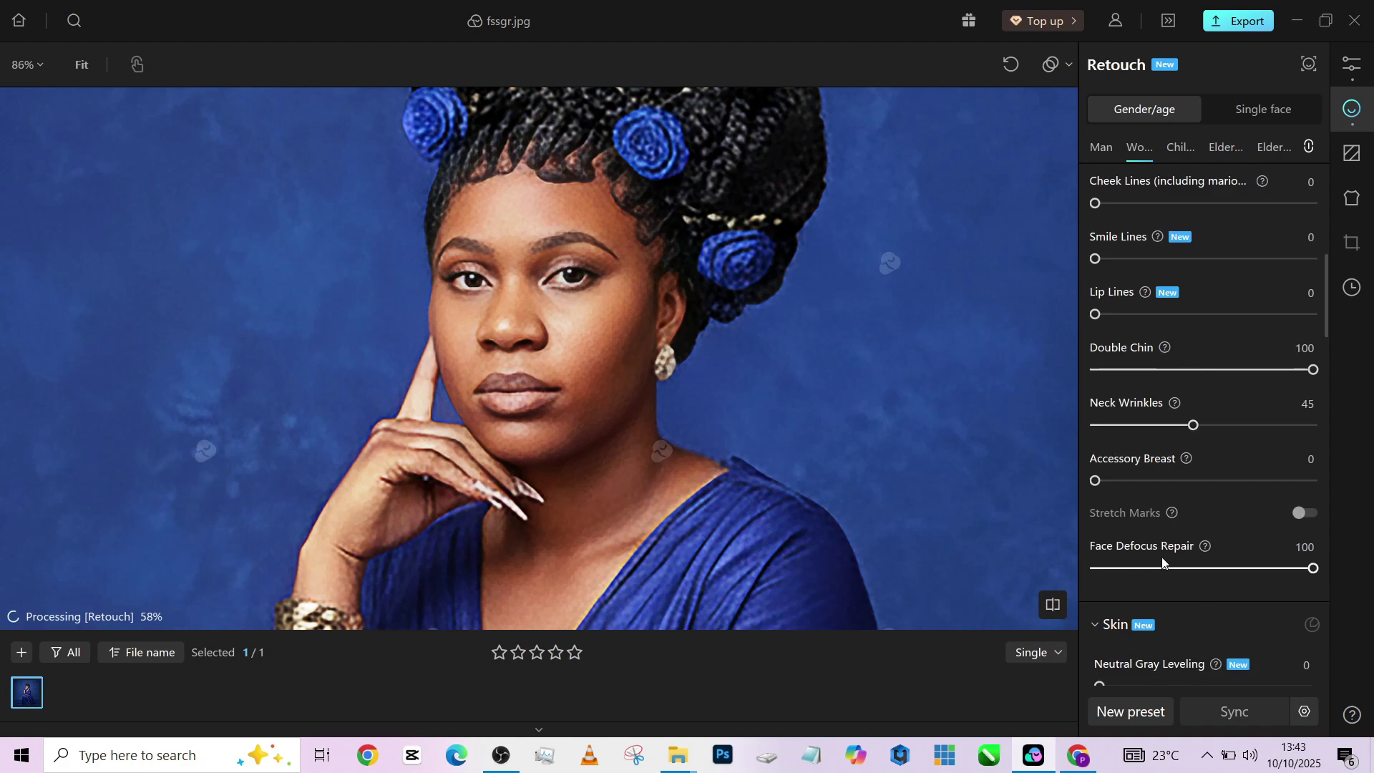
scroll(617, 282, down, 5)
scroll(619, 281, up, 3)
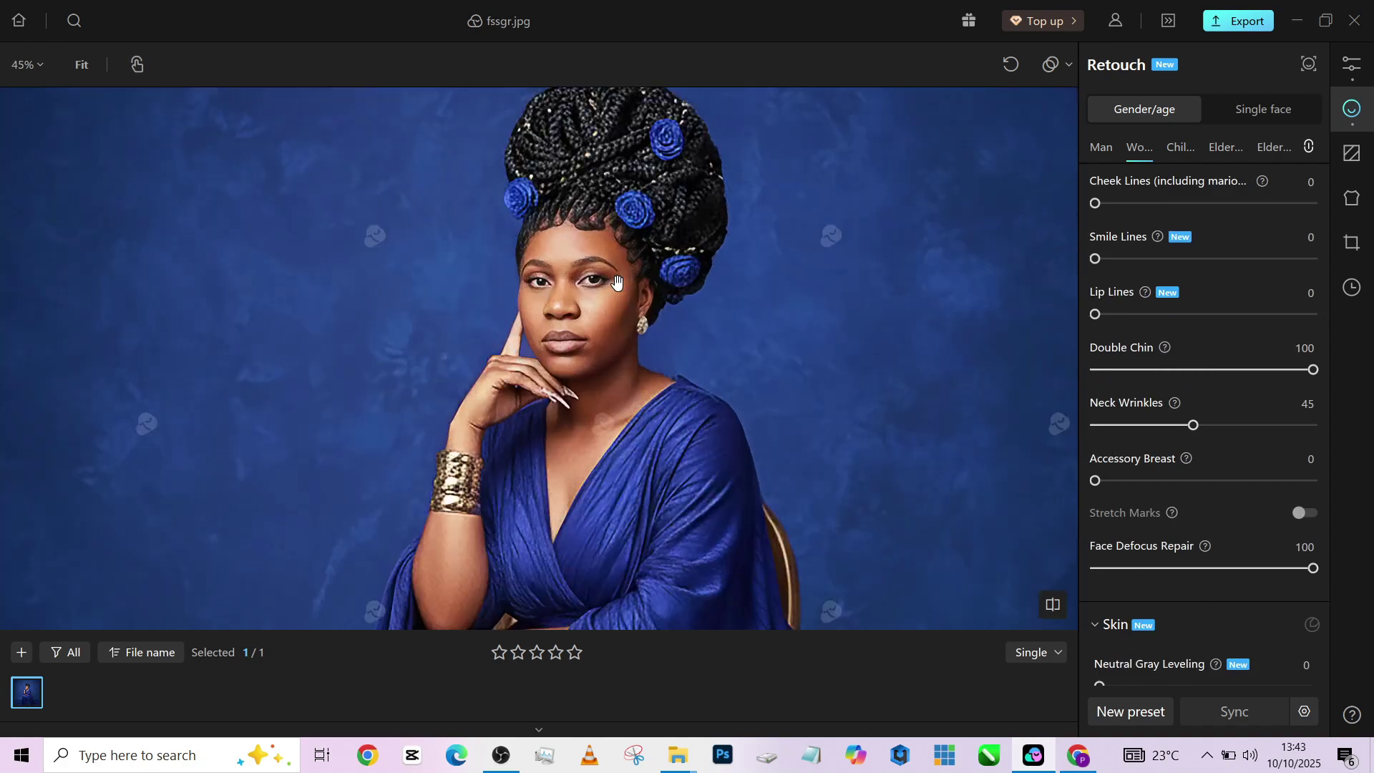
scroll(618, 281, up, 4)
scroll(618, 282, down, 5)
scroll(619, 281, up, 2)
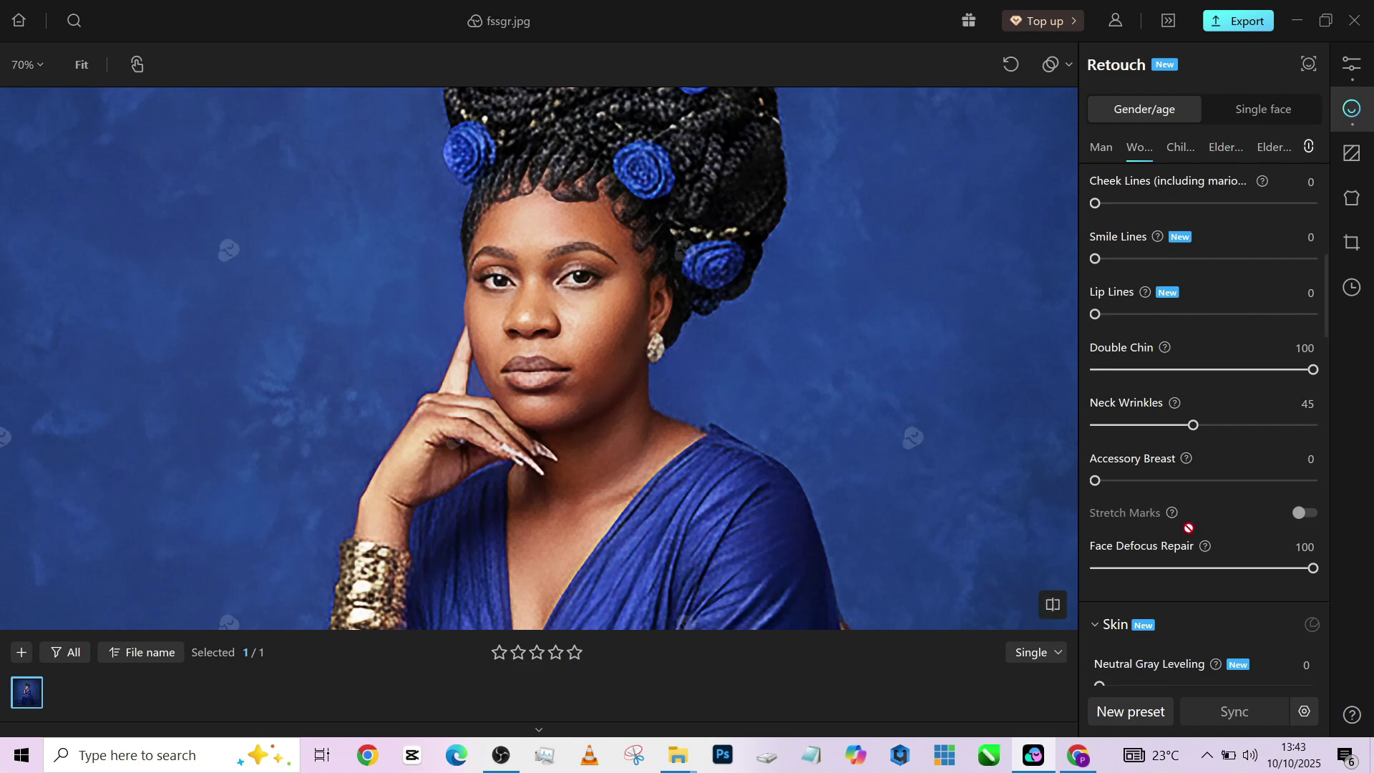
scroll(1189, 528, down, 1)
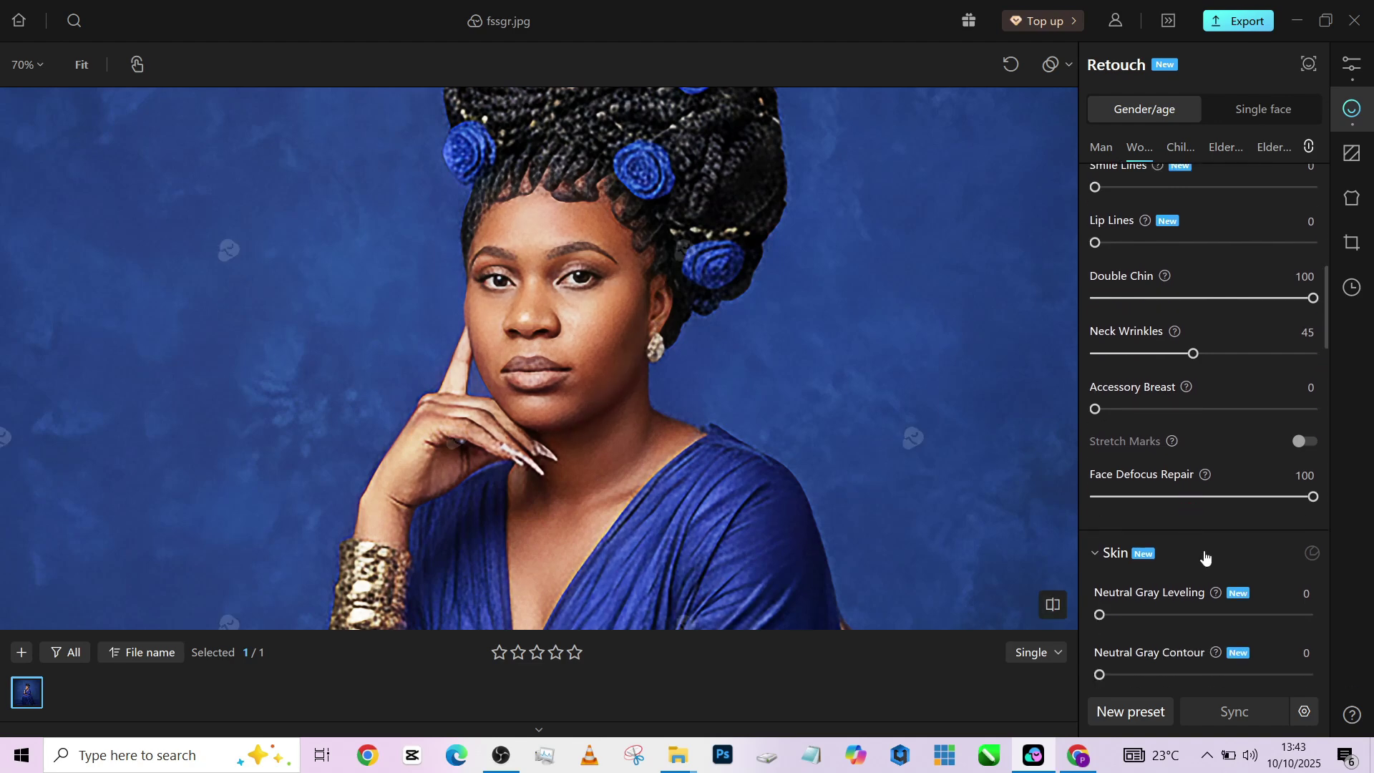
scroll(678, 279, down, 2)
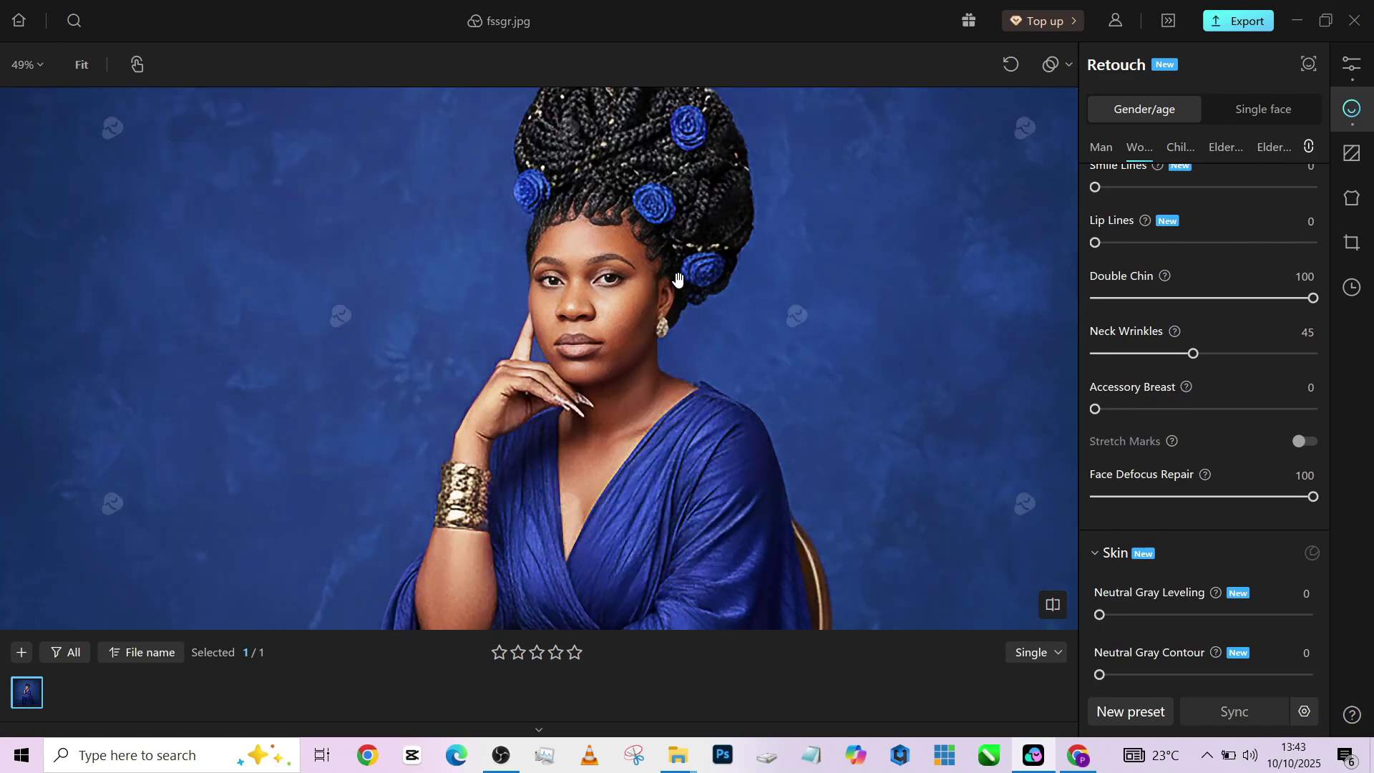
Set the skin's Frequency Separation (Face) to 90 with High-frequency enhancement at 6, and check the face
scroll(1185, 579, down, 3)
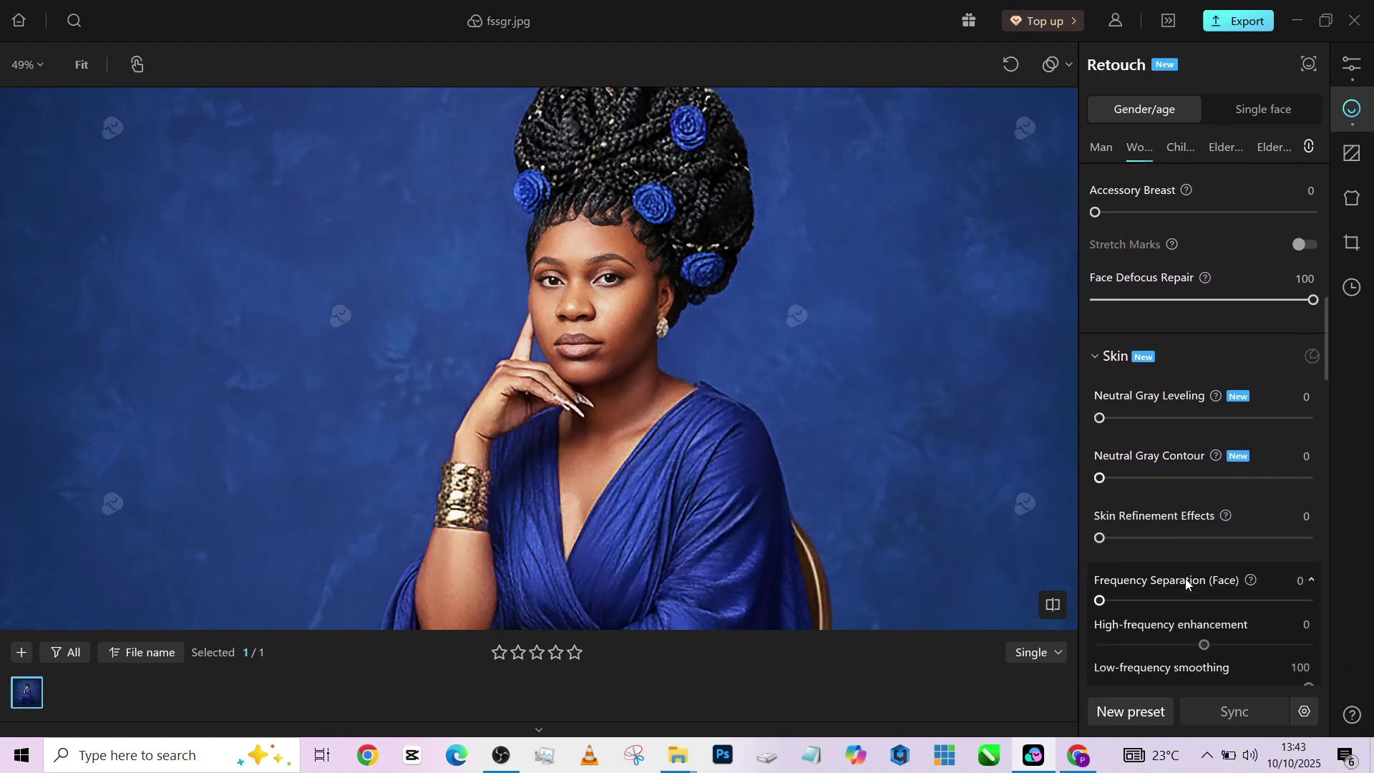
scroll(1186, 578, down, 1)
drag(1263, 512, 1276, 514)
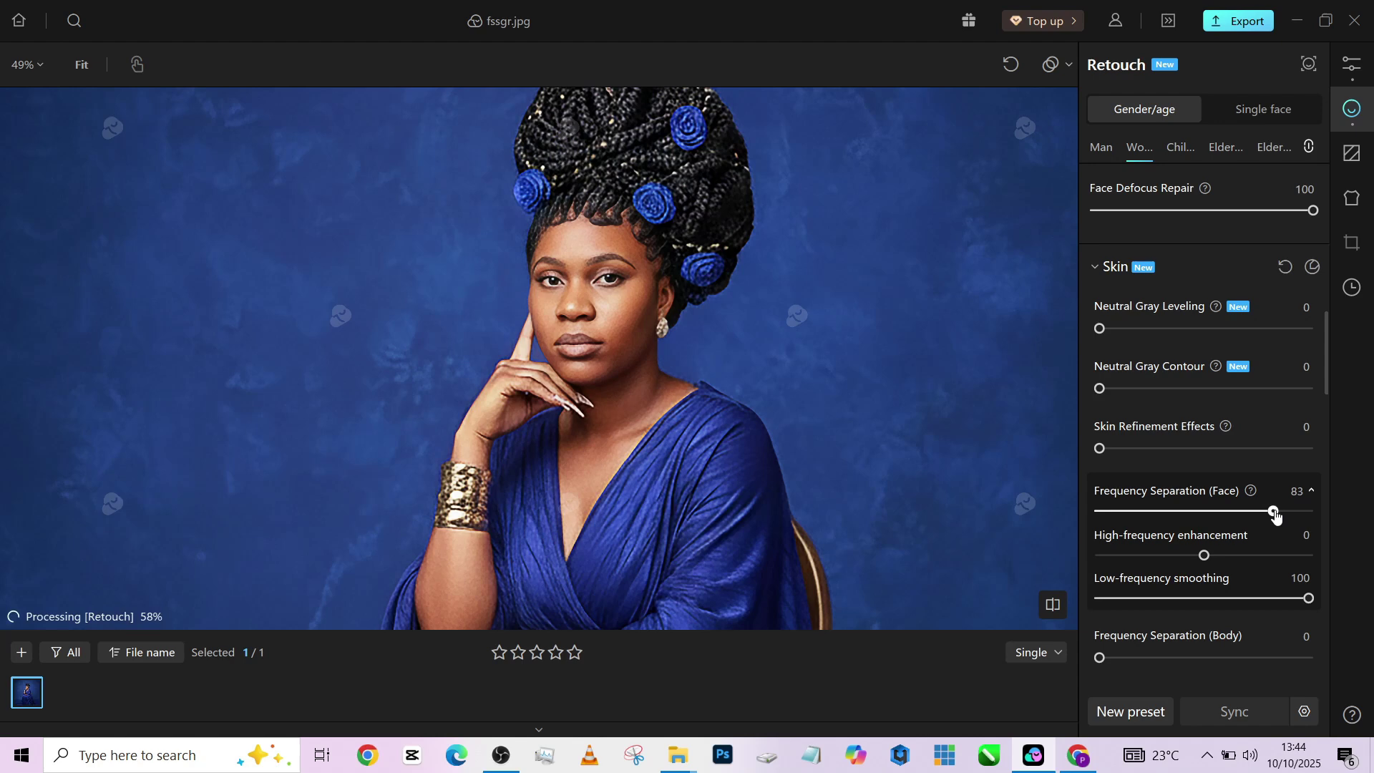
drag(1204, 555, 1209, 555)
drag(1260, 516, 1289, 512)
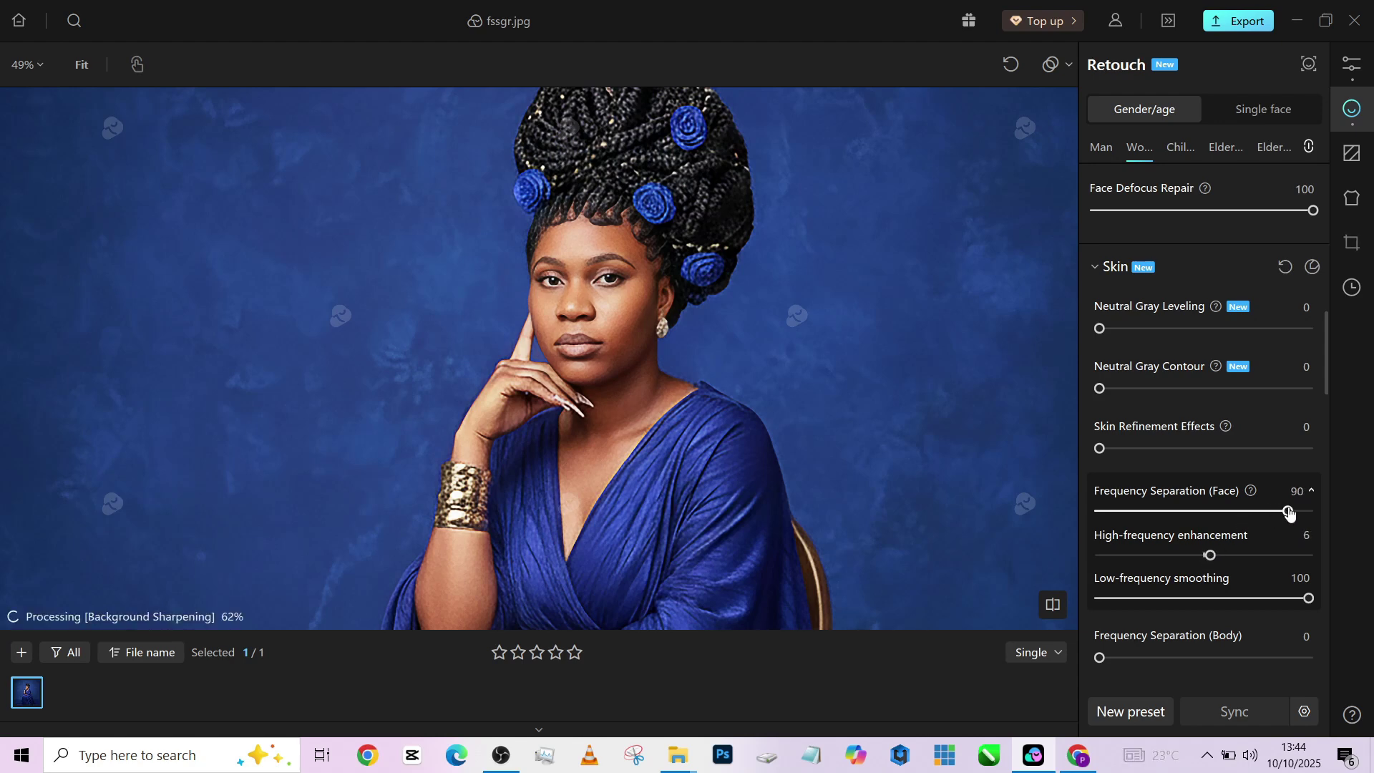
scroll(612, 286, up, 3)
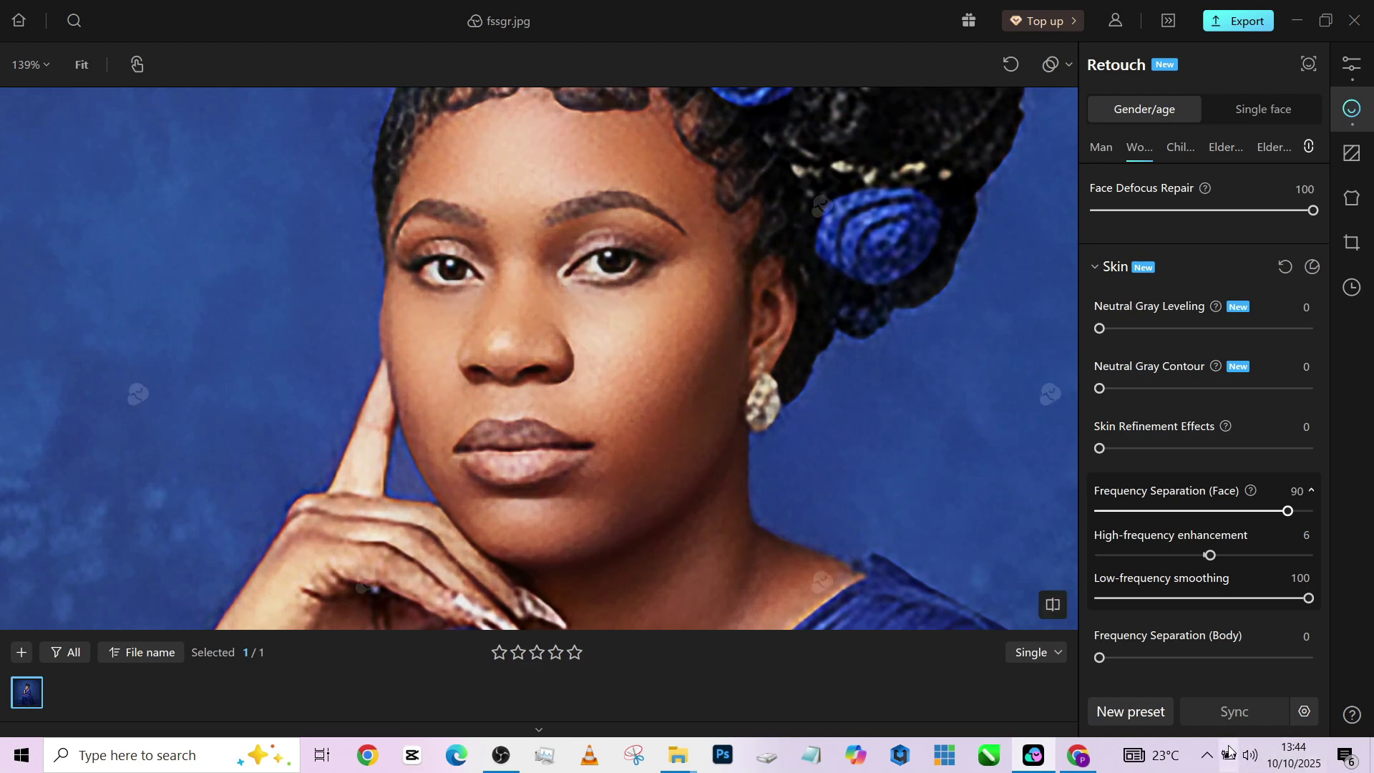
scroll(551, 193, down, 2)
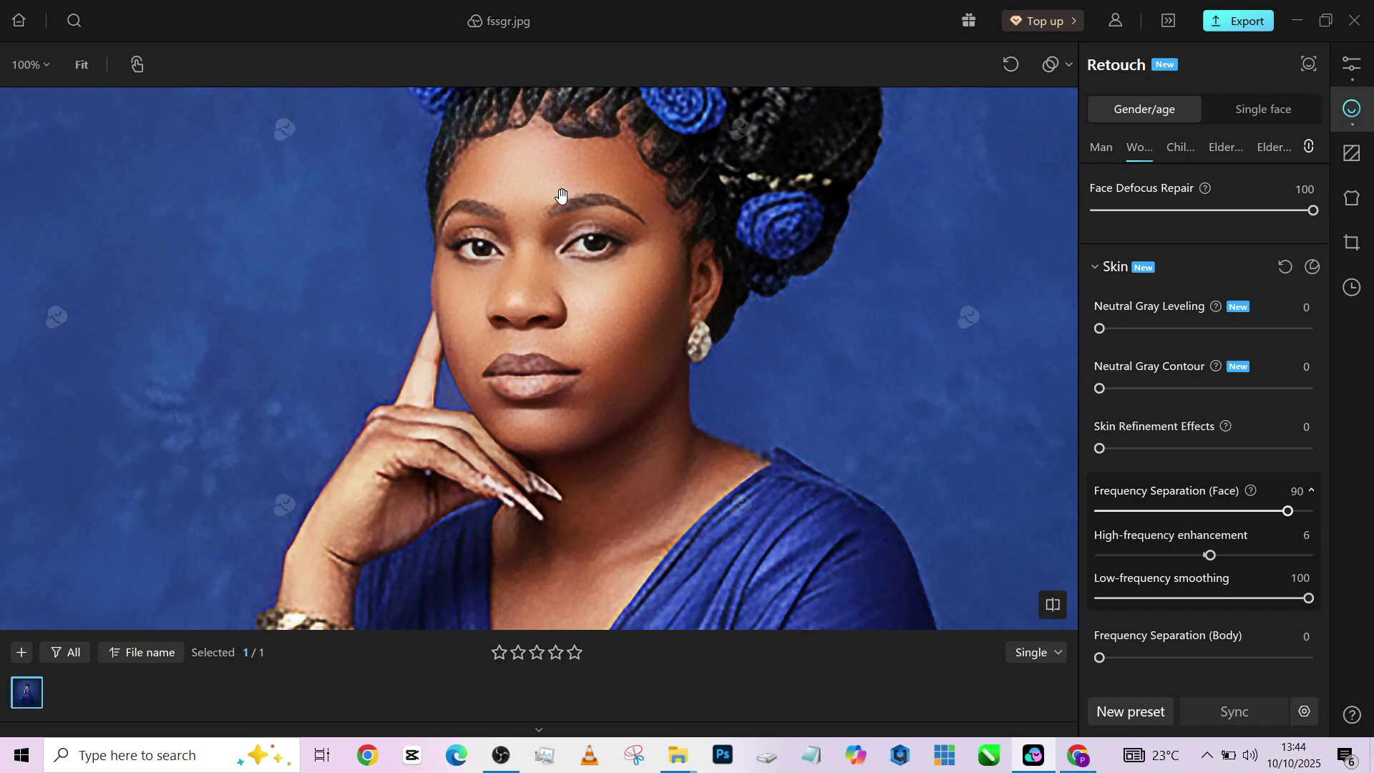
scroll(1252, 566, up, 1)
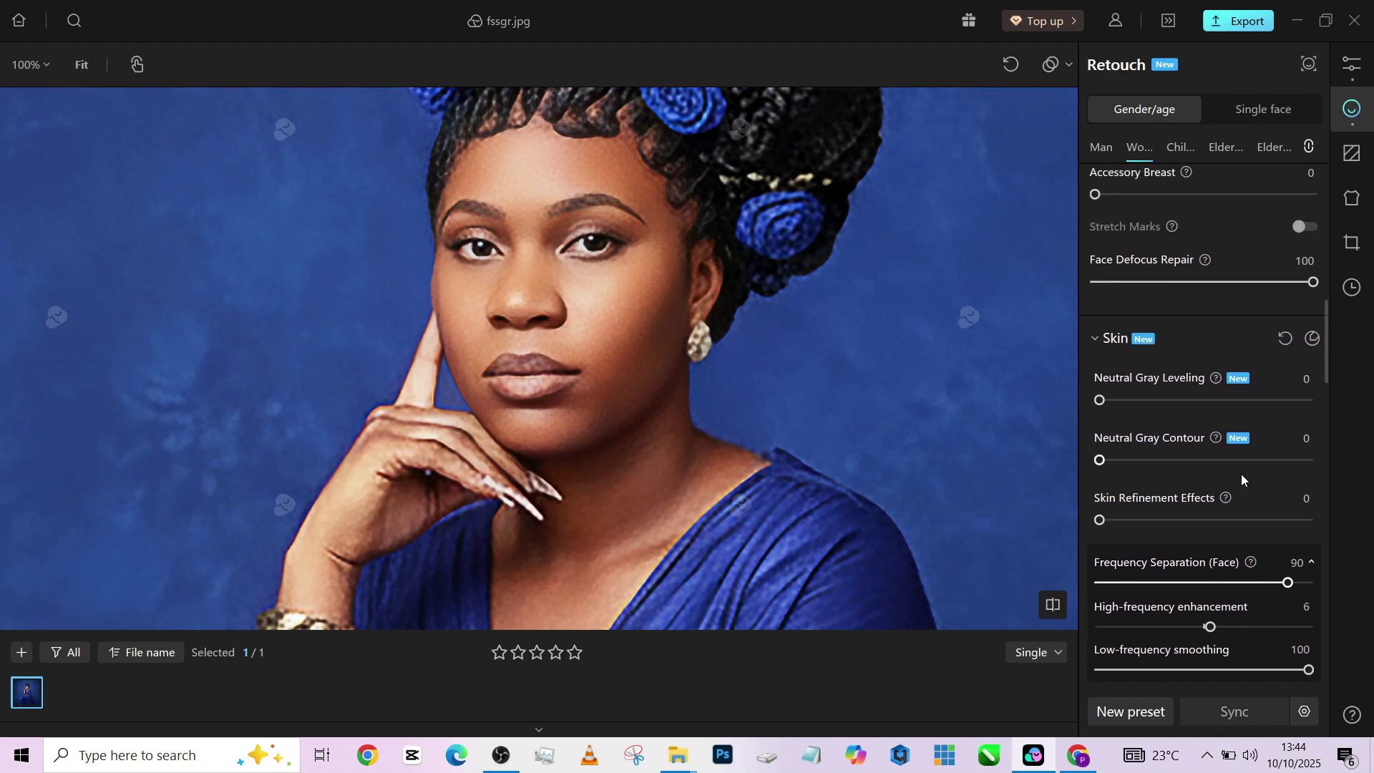
Set the skin's Neutral Gray Leveling to 100 and Neutral Gray Contour to 100, checking the effect on the portrait
drag(1227, 409, 1235, 408)
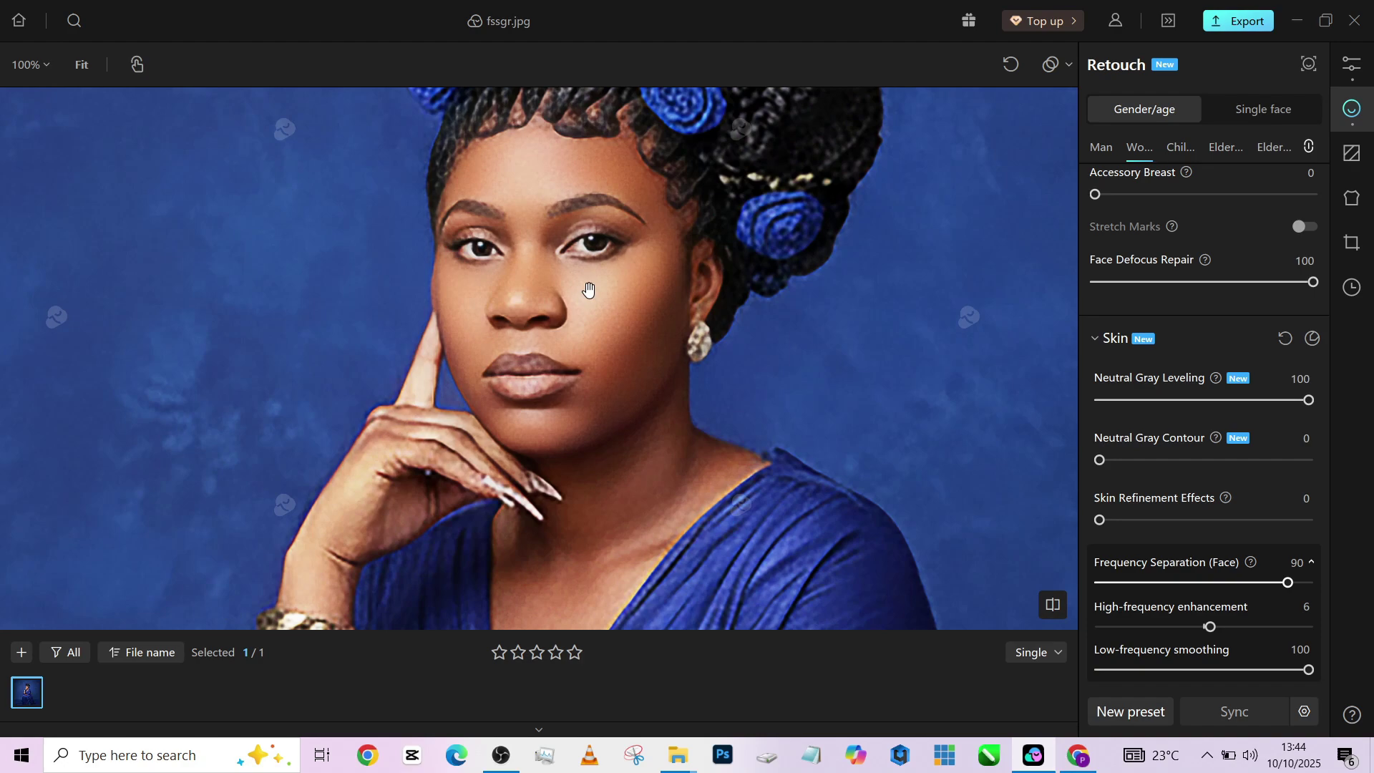
scroll(588, 290, up, 2)
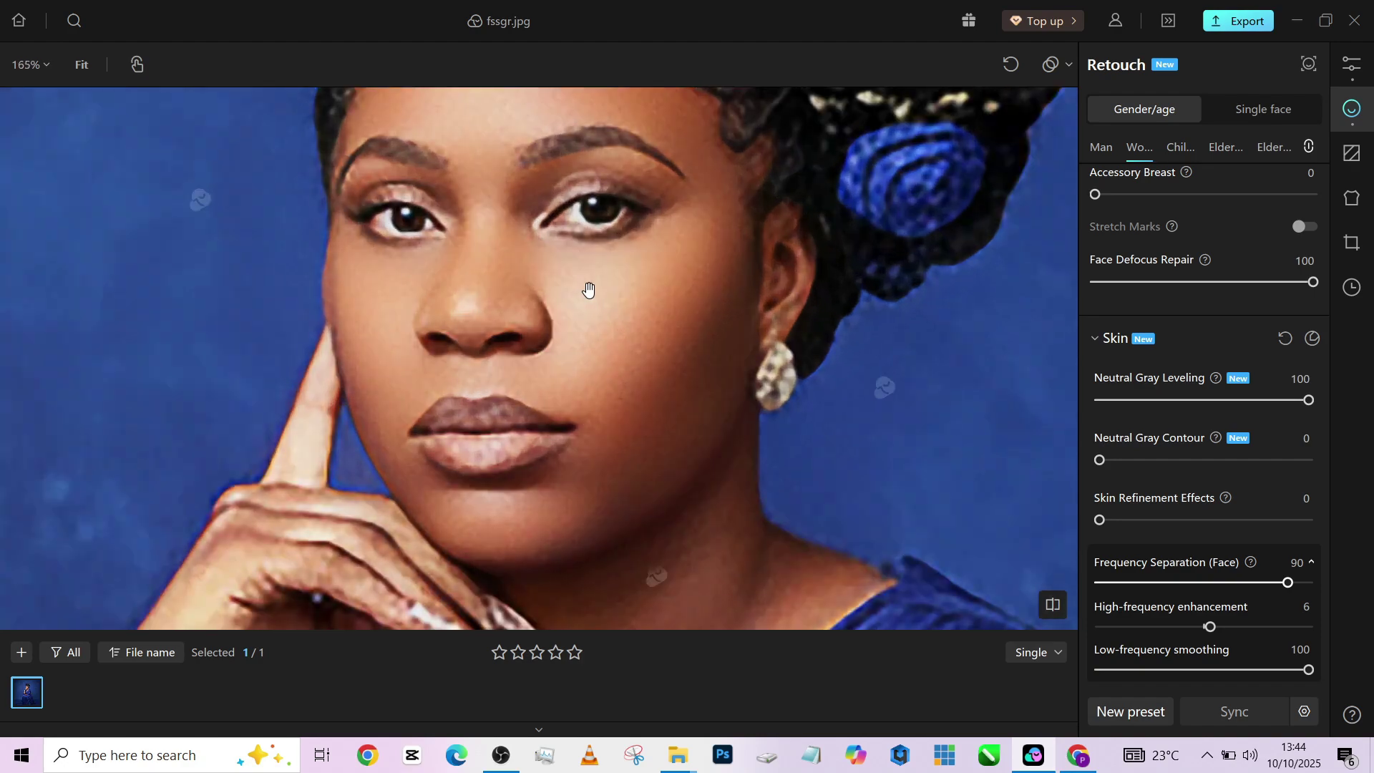
scroll(588, 289, down, 2)
drag(1255, 464, 1321, 460)
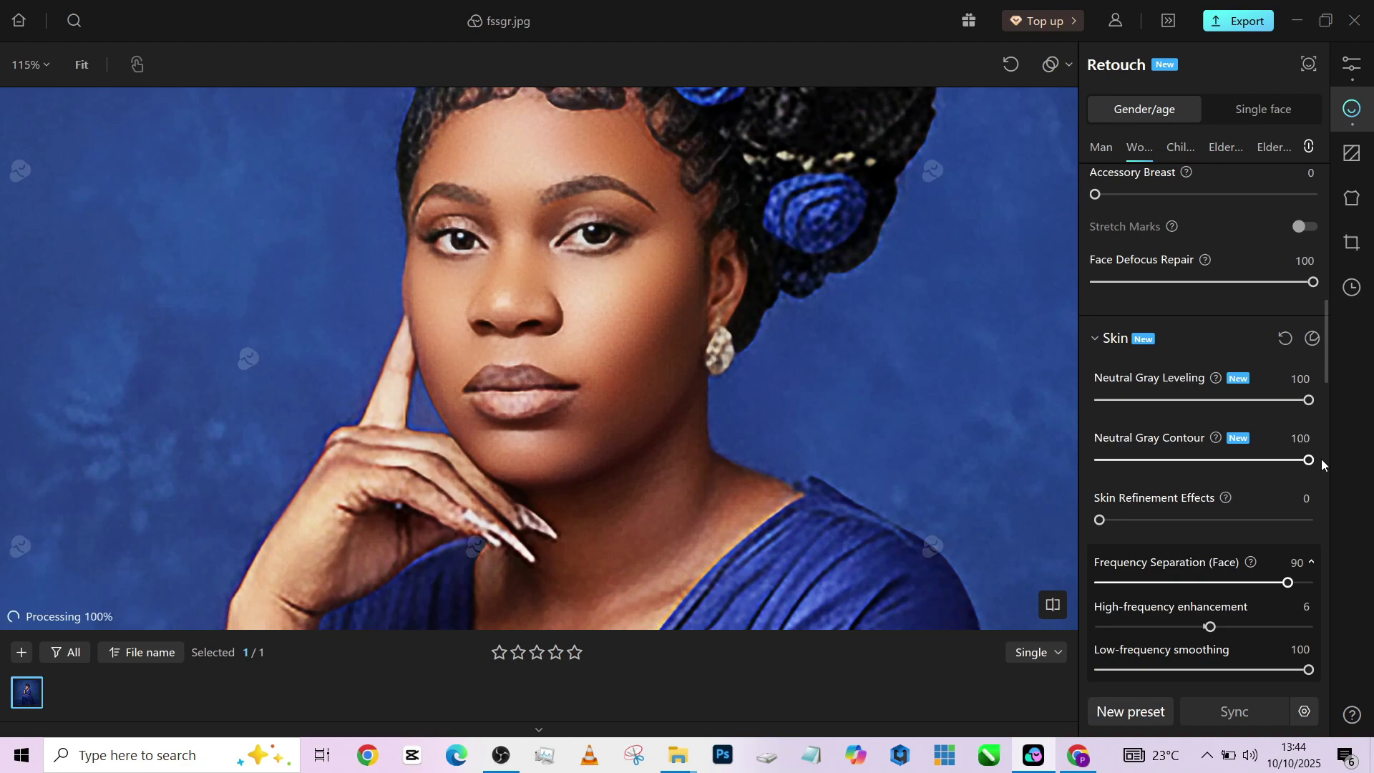
scroll(708, 365, down, 2)
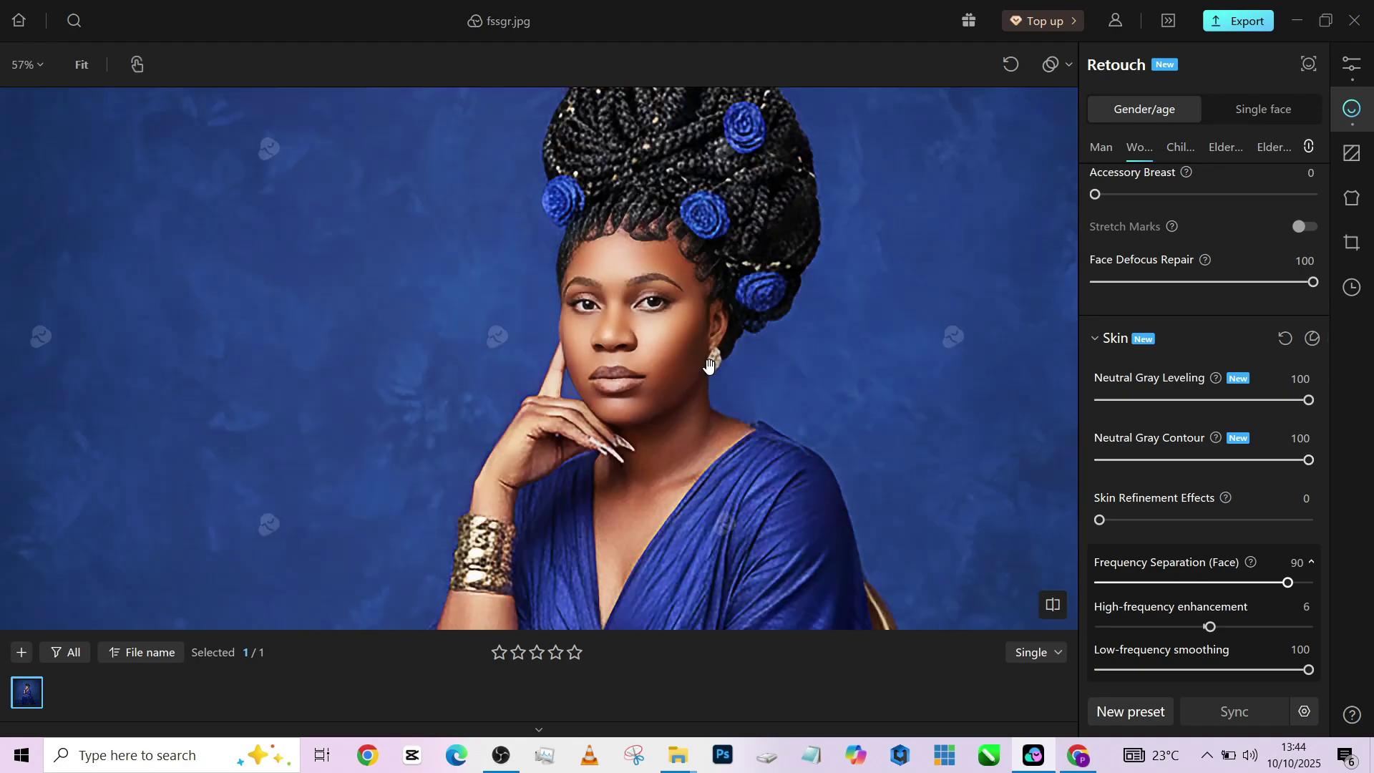
scroll(709, 365, down, 2)
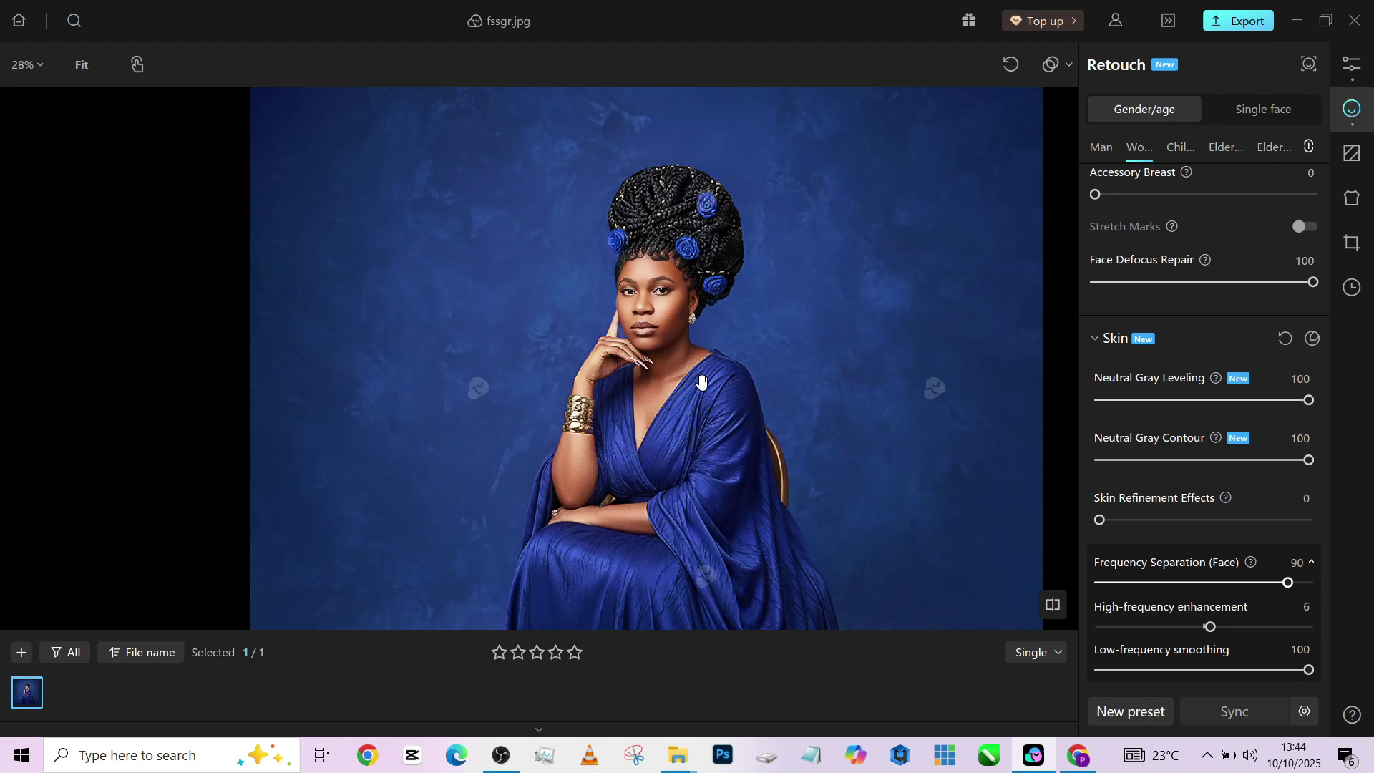
scroll(698, 361, up, 1)
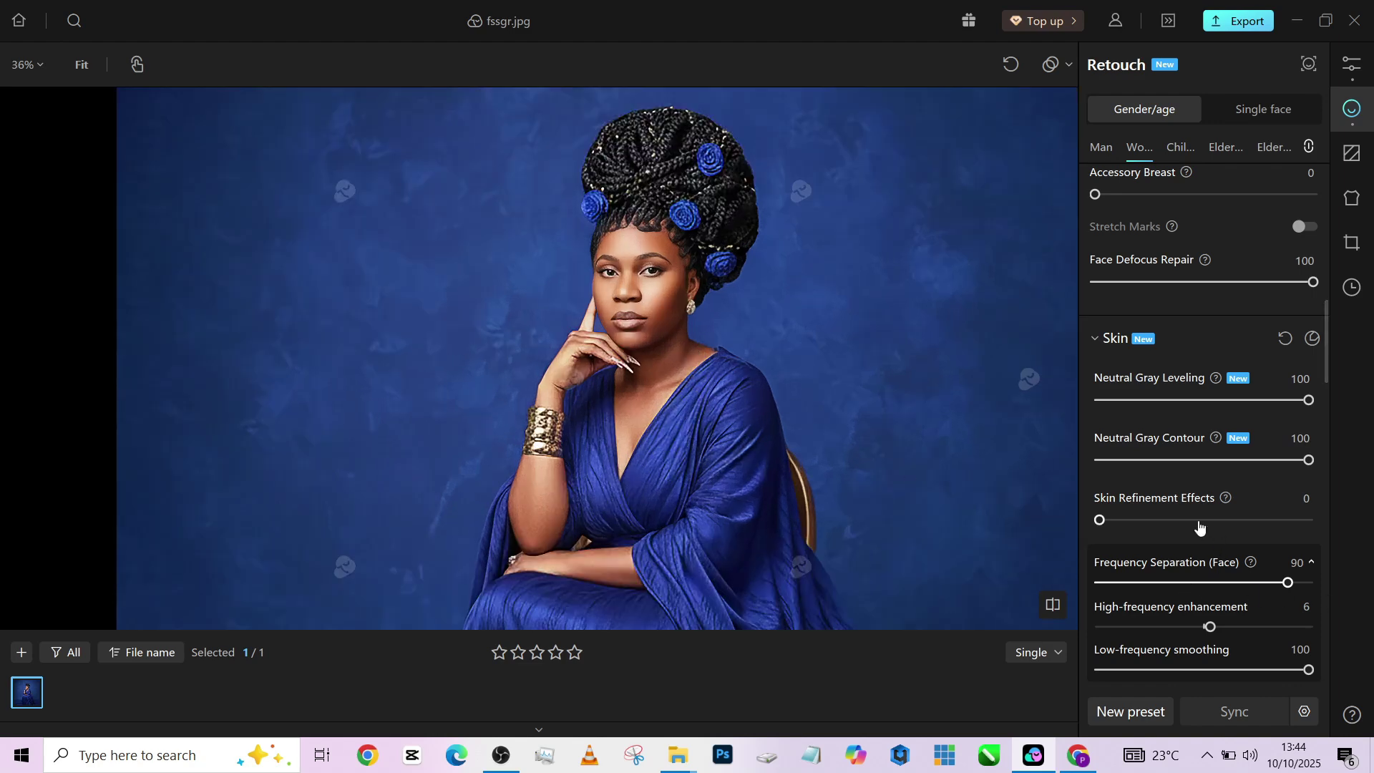
Set Skin Refinement Effects to 44 and Frequency Separation (Body) to 100, and check the arms and body
drag(1169, 521, 1196, 528)
scroll(1216, 573, down, 3)
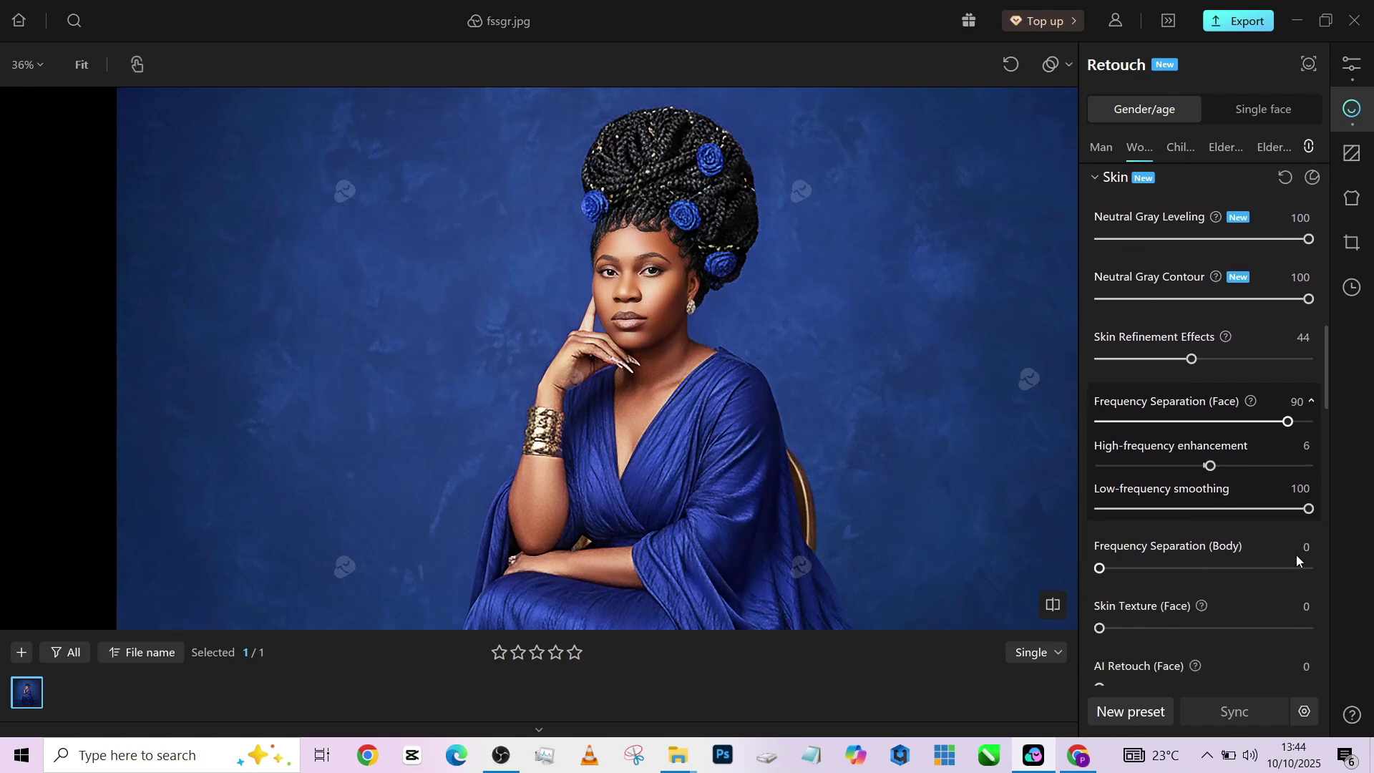
drag(1247, 570, 1347, 571)
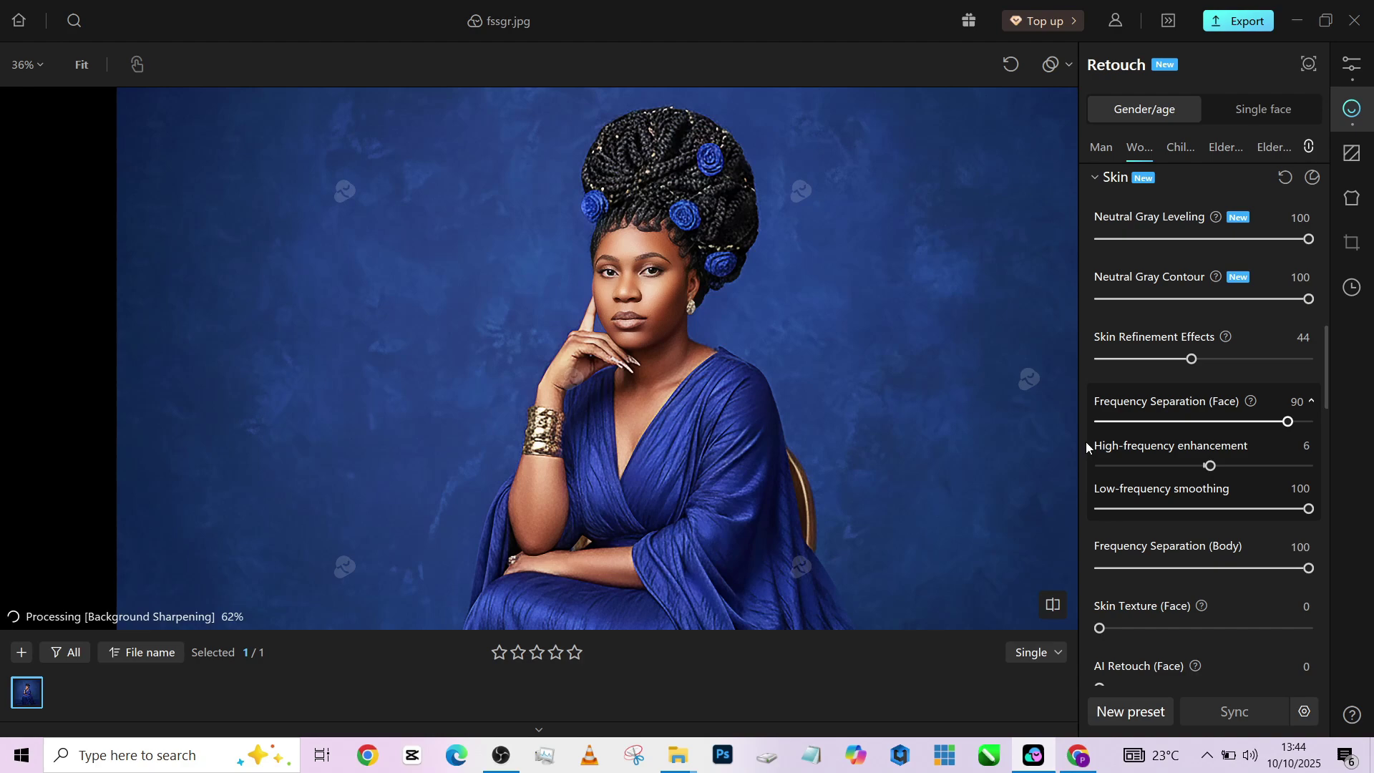
scroll(531, 501, up, 3)
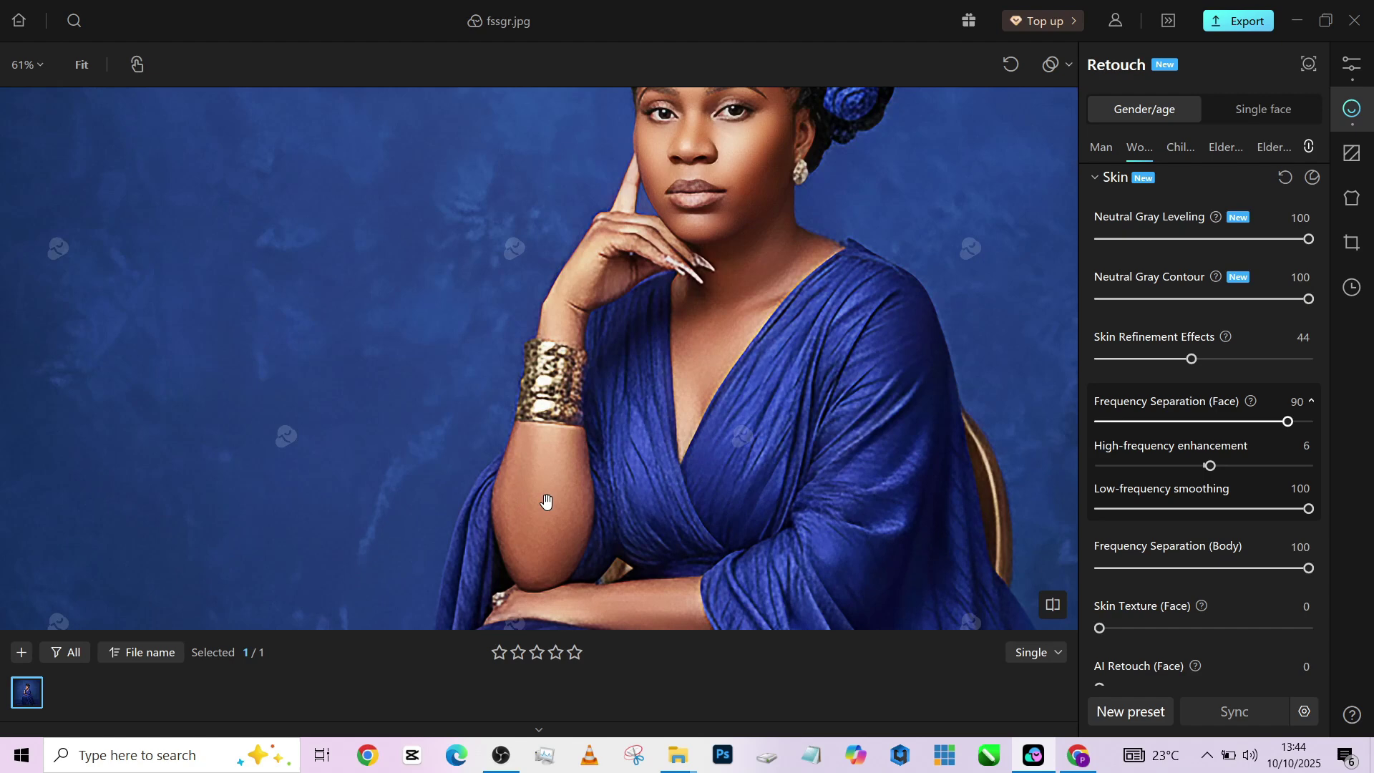
scroll(648, 378, down, 3)
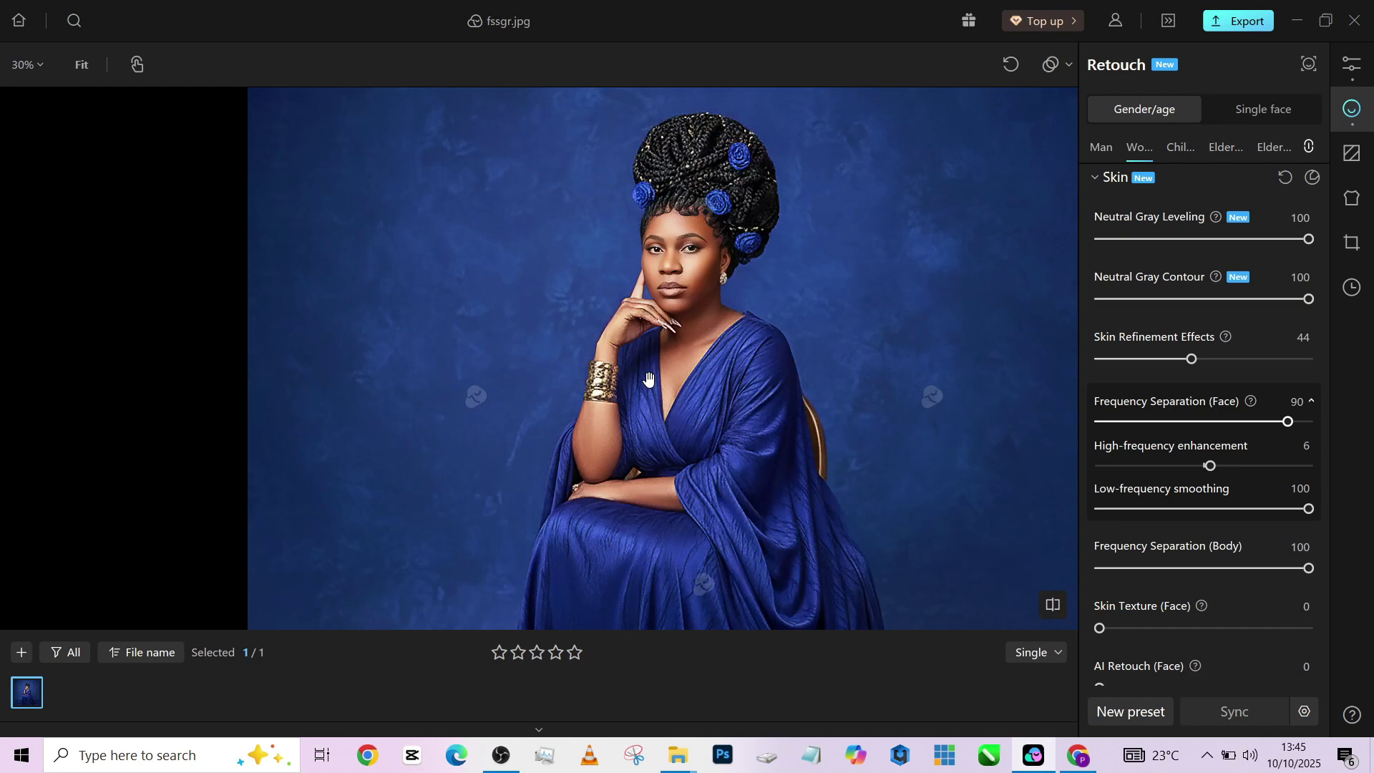
scroll(571, 291, down, 3)
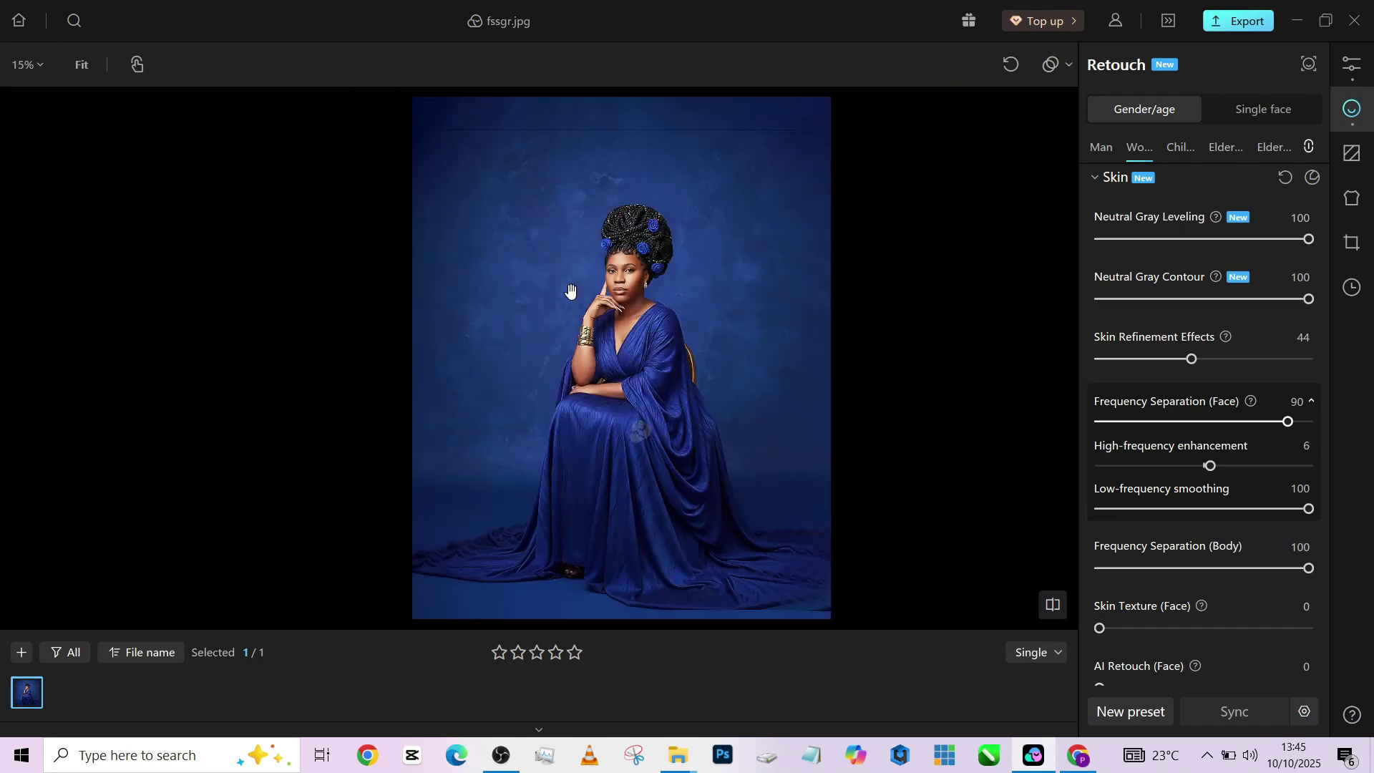
Set Skin Tone Balance to 55 for Body, 41 for Multiple and 28 for Face, and check the skin
scroll(1244, 647, down, 5)
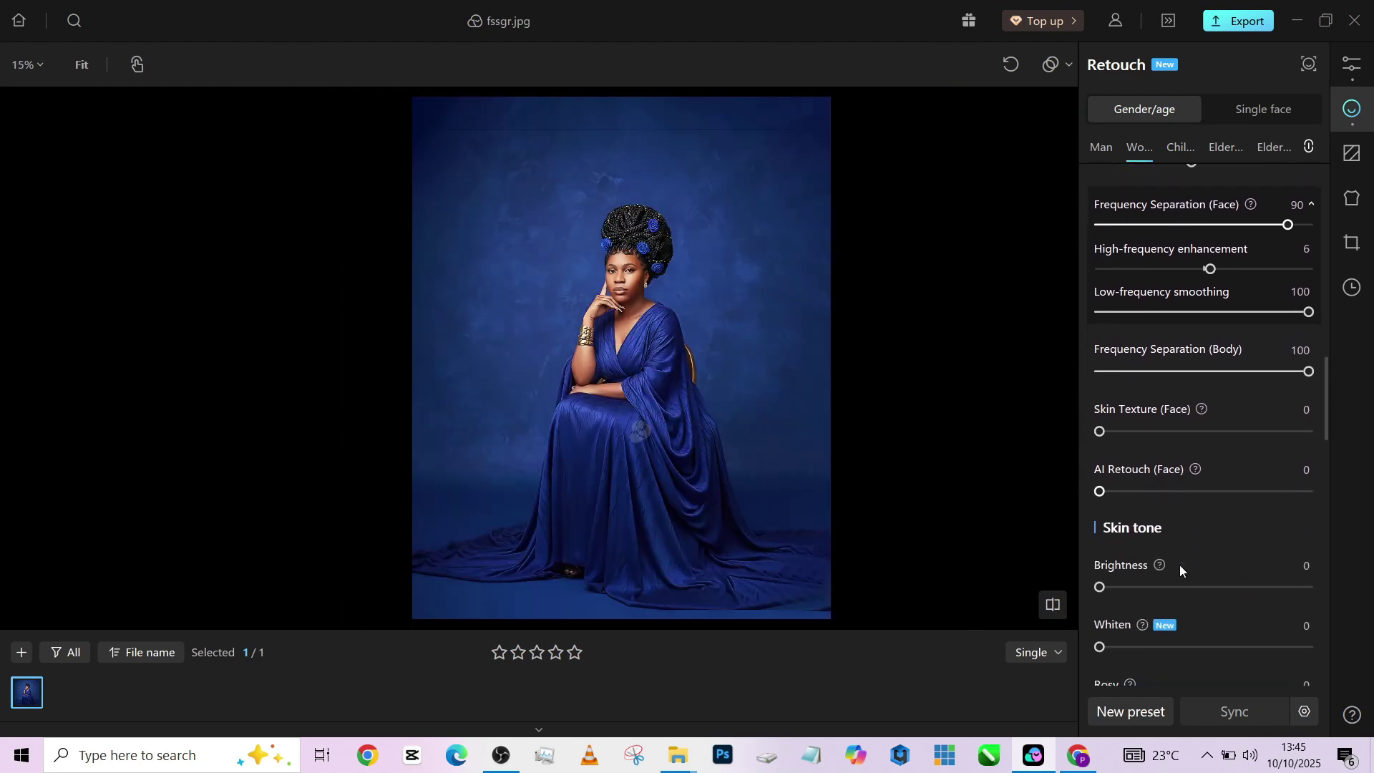
scroll(1180, 564, down, 4)
scroll(666, 227, up, 6)
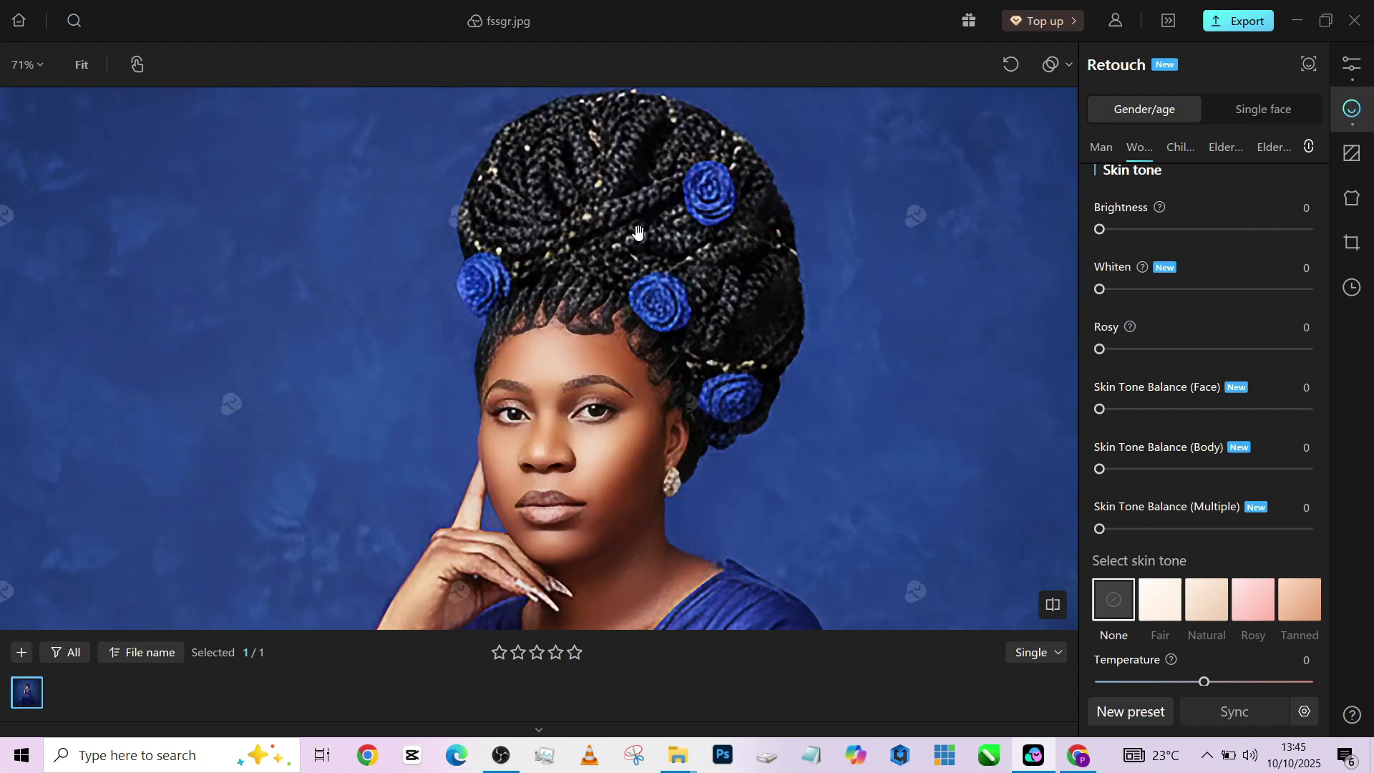
scroll(665, 228, down, 2)
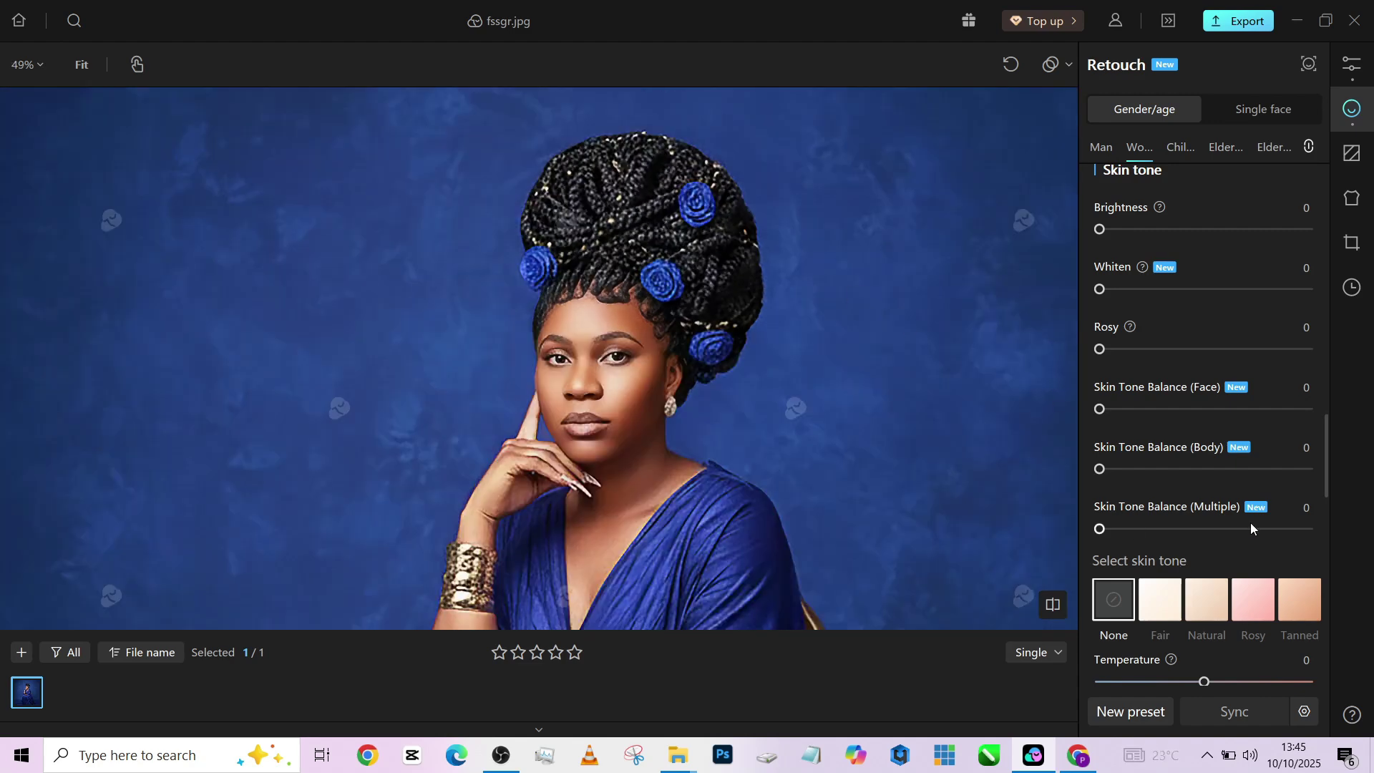
click(1215, 470)
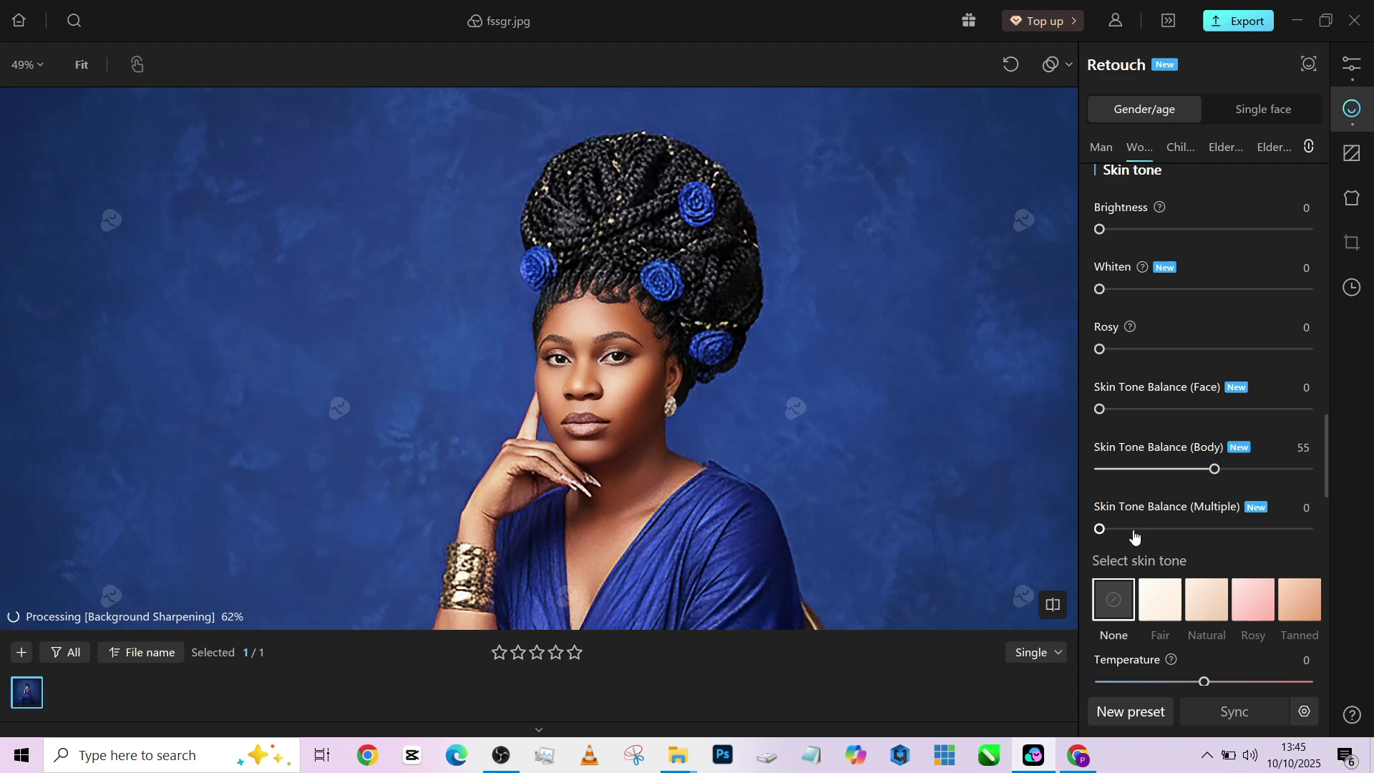
click(1189, 529)
click(1186, 529)
drag(1131, 409, 1159, 421)
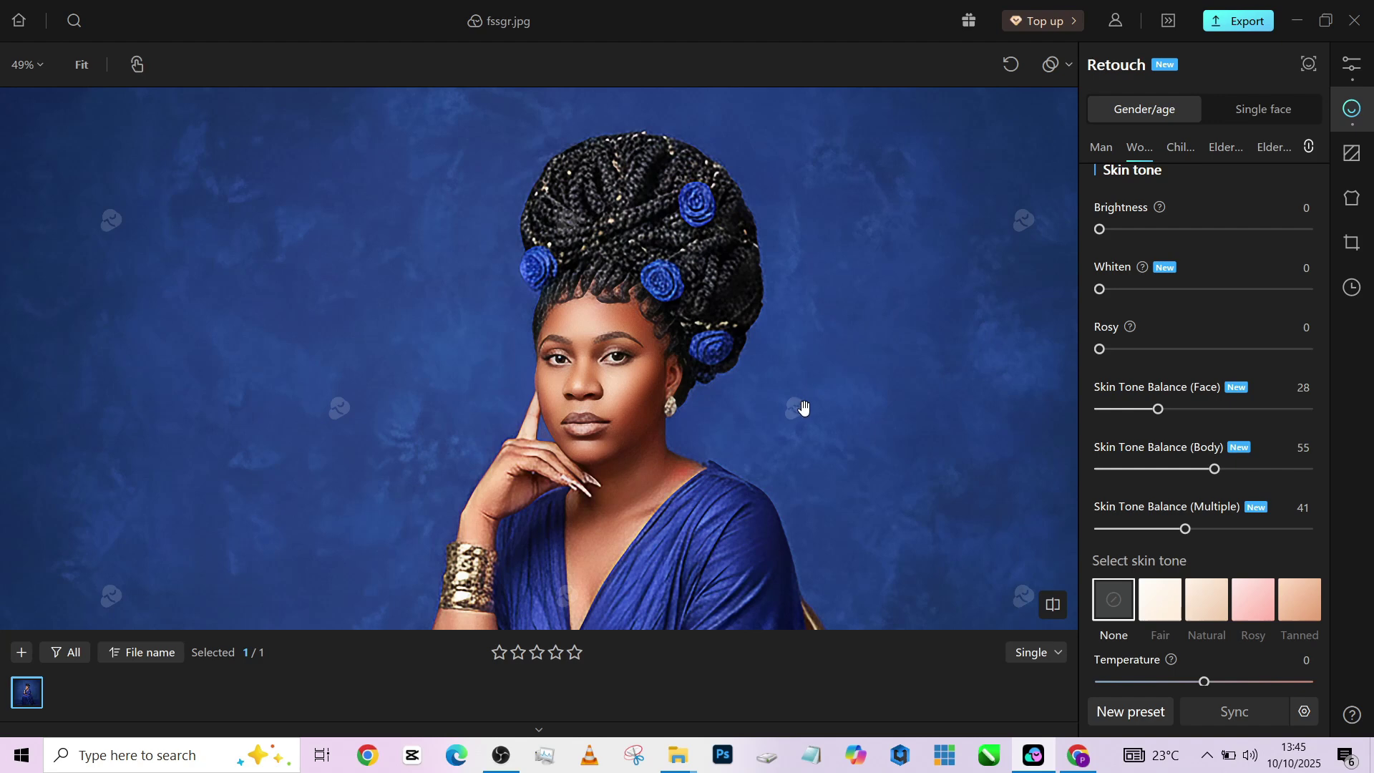
scroll(713, 378, down, 3)
drag(711, 489, 714, 337)
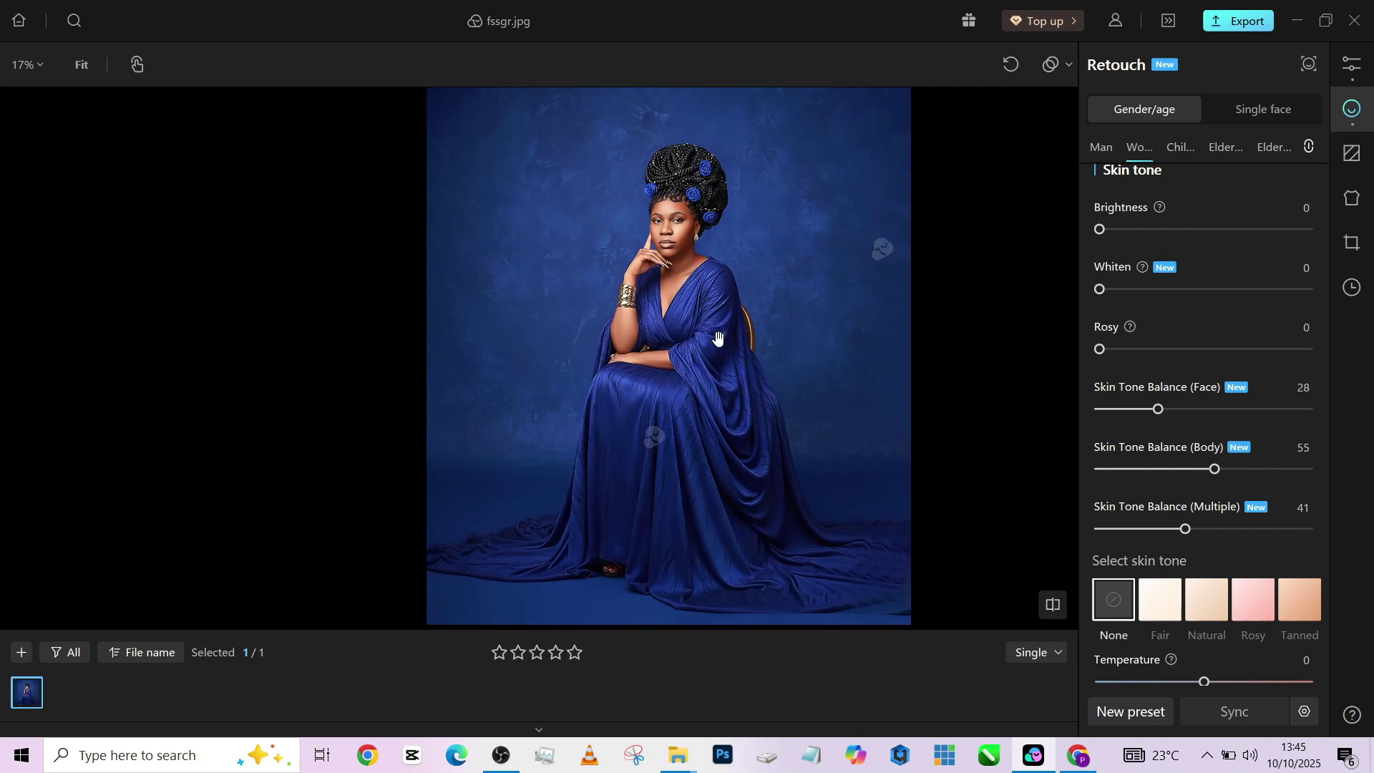
scroll(716, 294, up, 2)
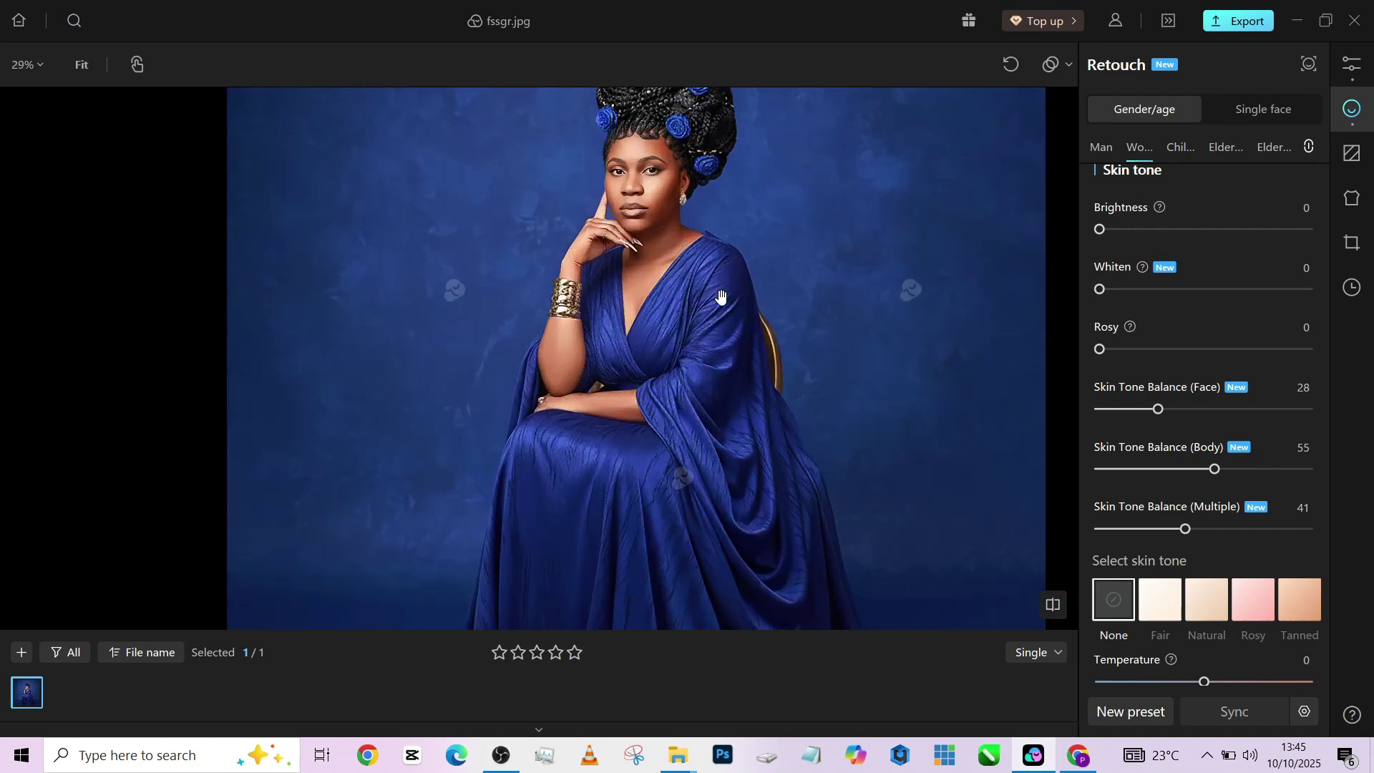
Set the makeup's Enhance Eyebrows and Enhance Eye Makeup to 100, Shadows to 38 and Highlights to 56
scroll(1264, 546, down, 5)
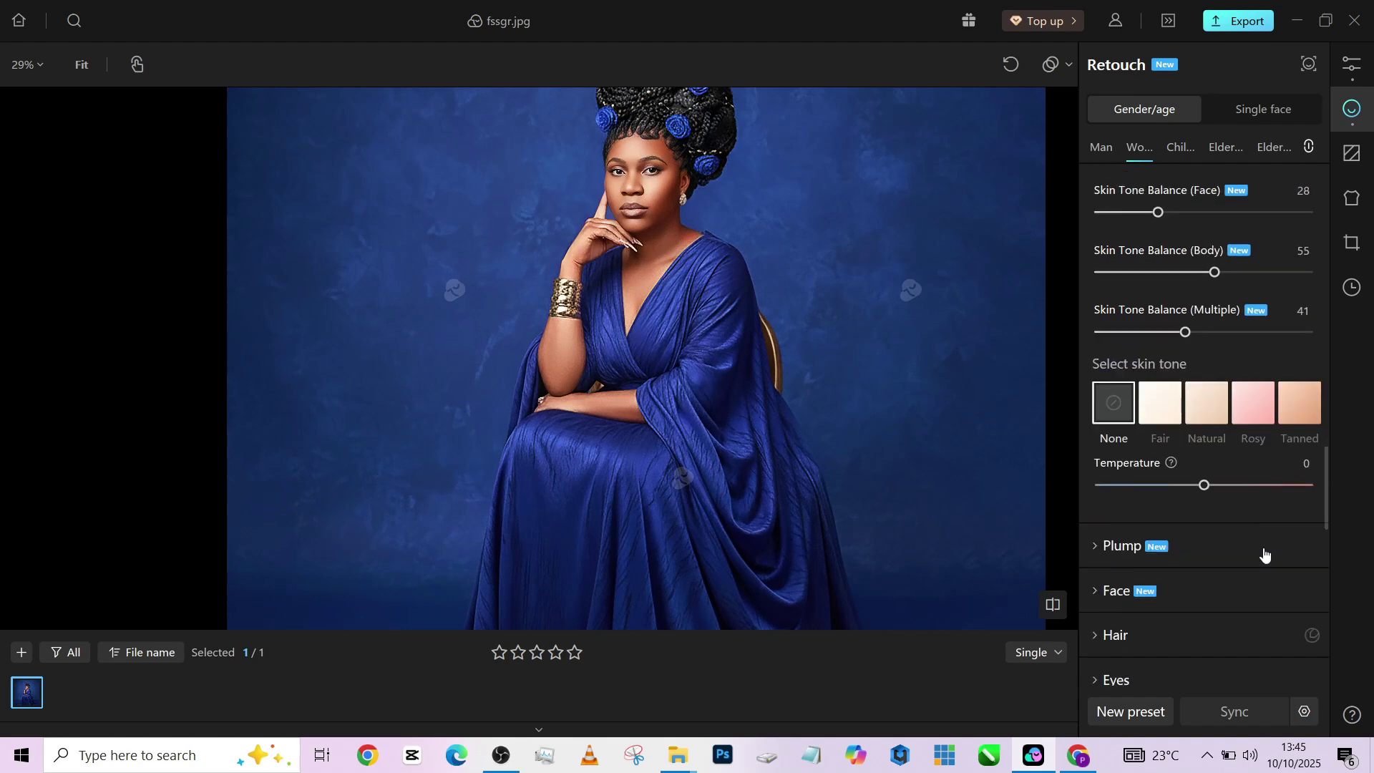
scroll(1263, 554, down, 2)
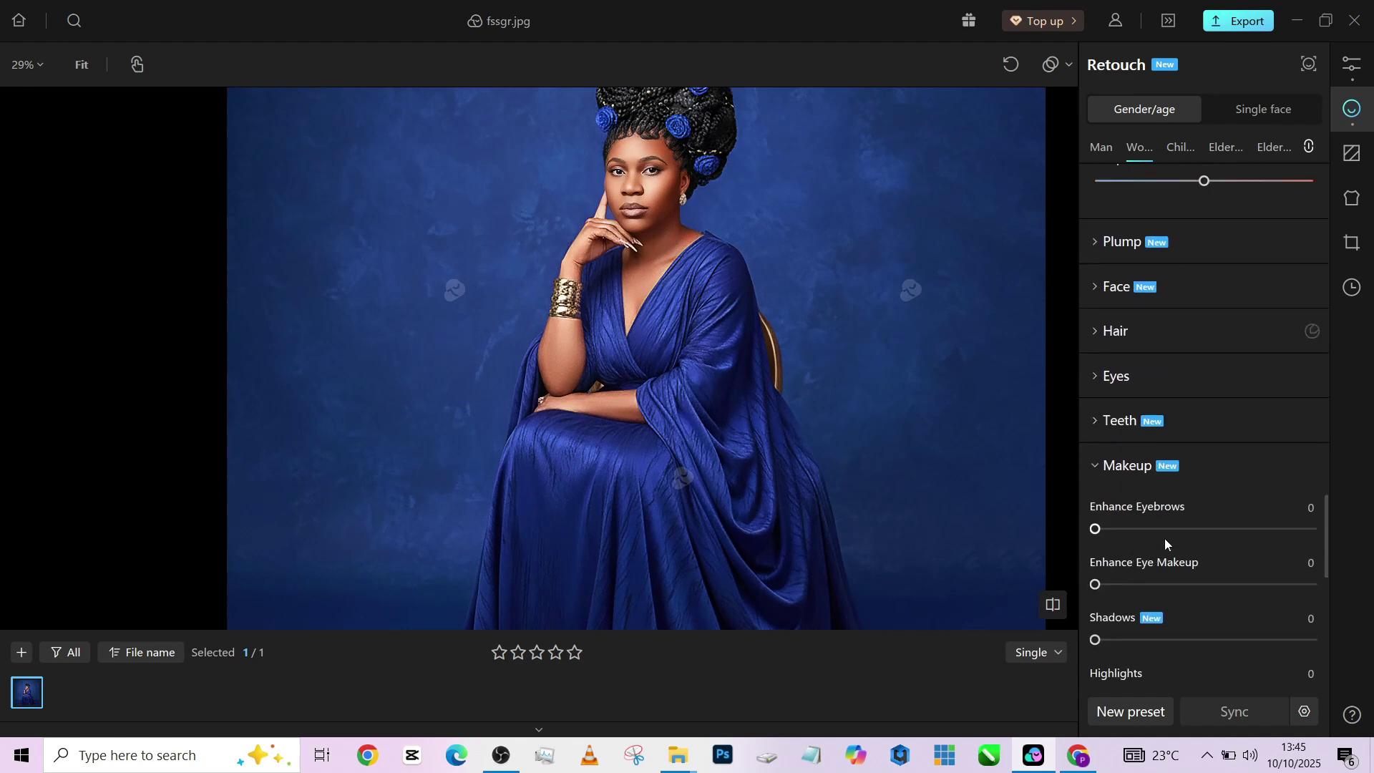
drag(1284, 528, 1359, 531)
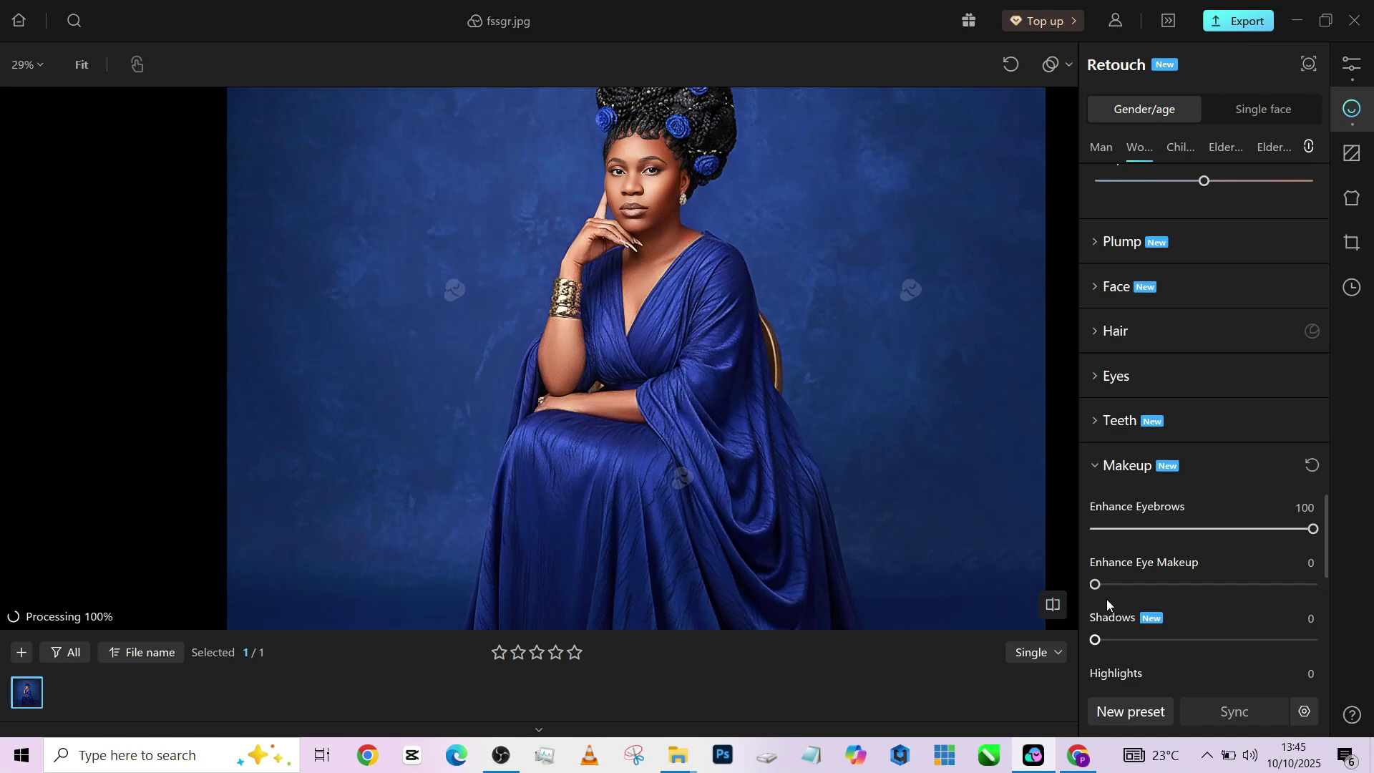
drag(1099, 585, 1320, 591)
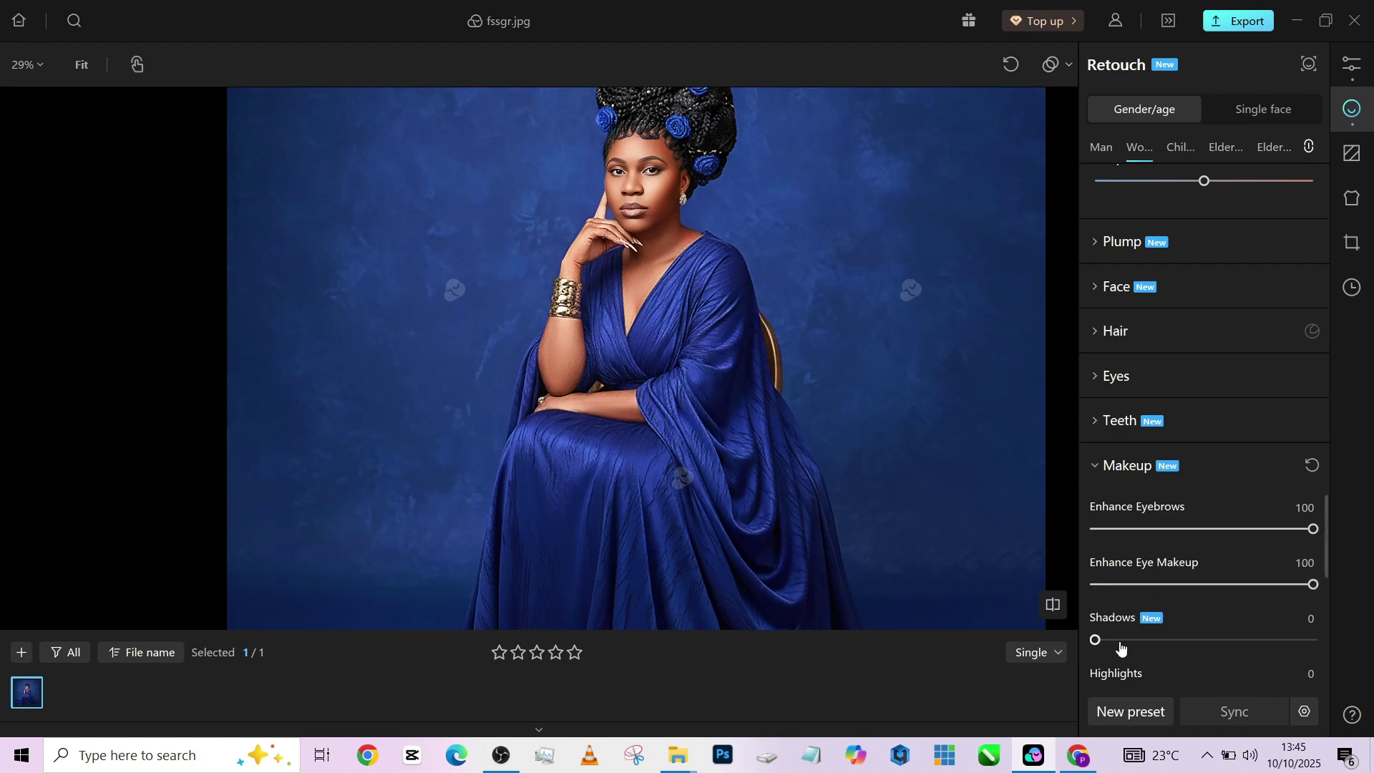
mouse_move(1121, 641)
mouse_down()
mouse_move(1232, 666)
mouse_move(1217, 660)
mouse_up()
scroll(1200, 654, down, 1)
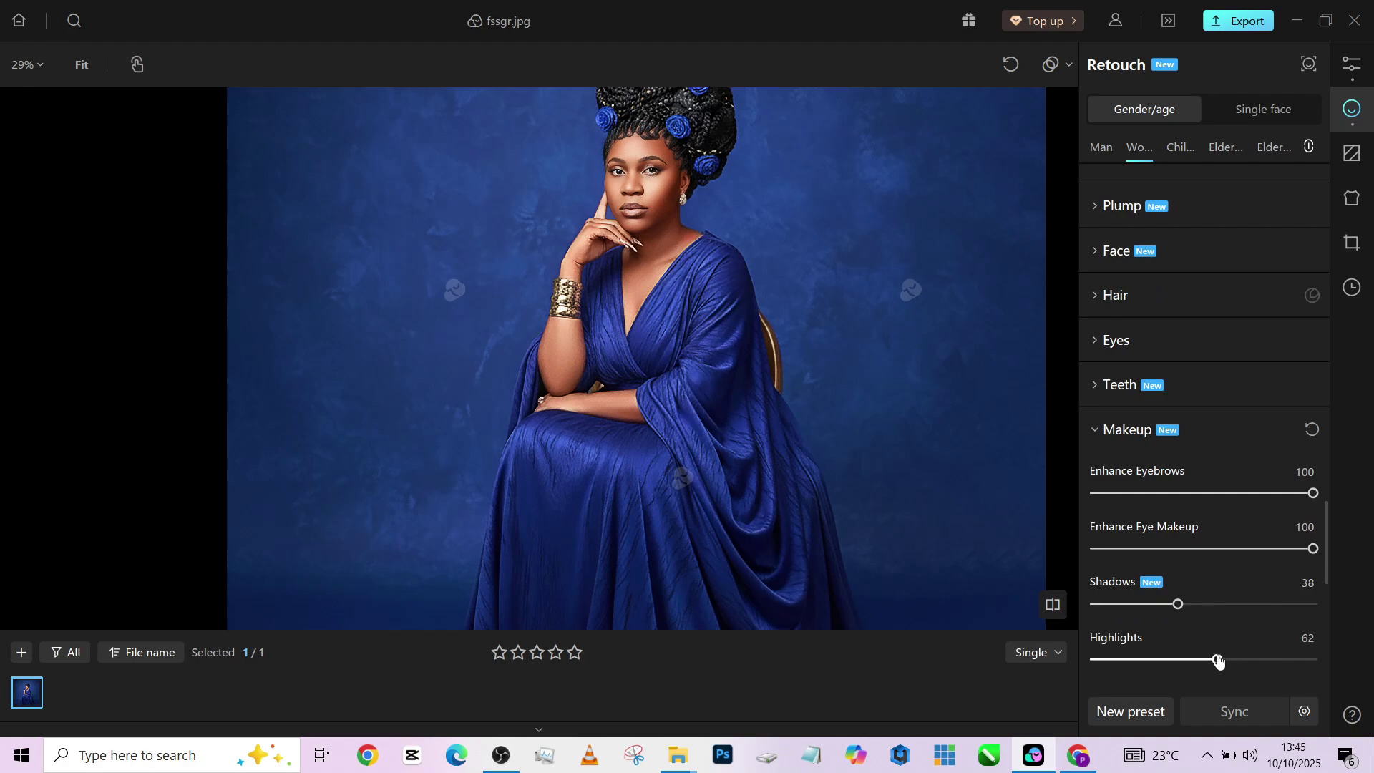
Compare the retouched face with the original, and examine the whole portrait close up and from afar
scroll(639, 88, up, 2)
scroll(669, 346, up, 5)
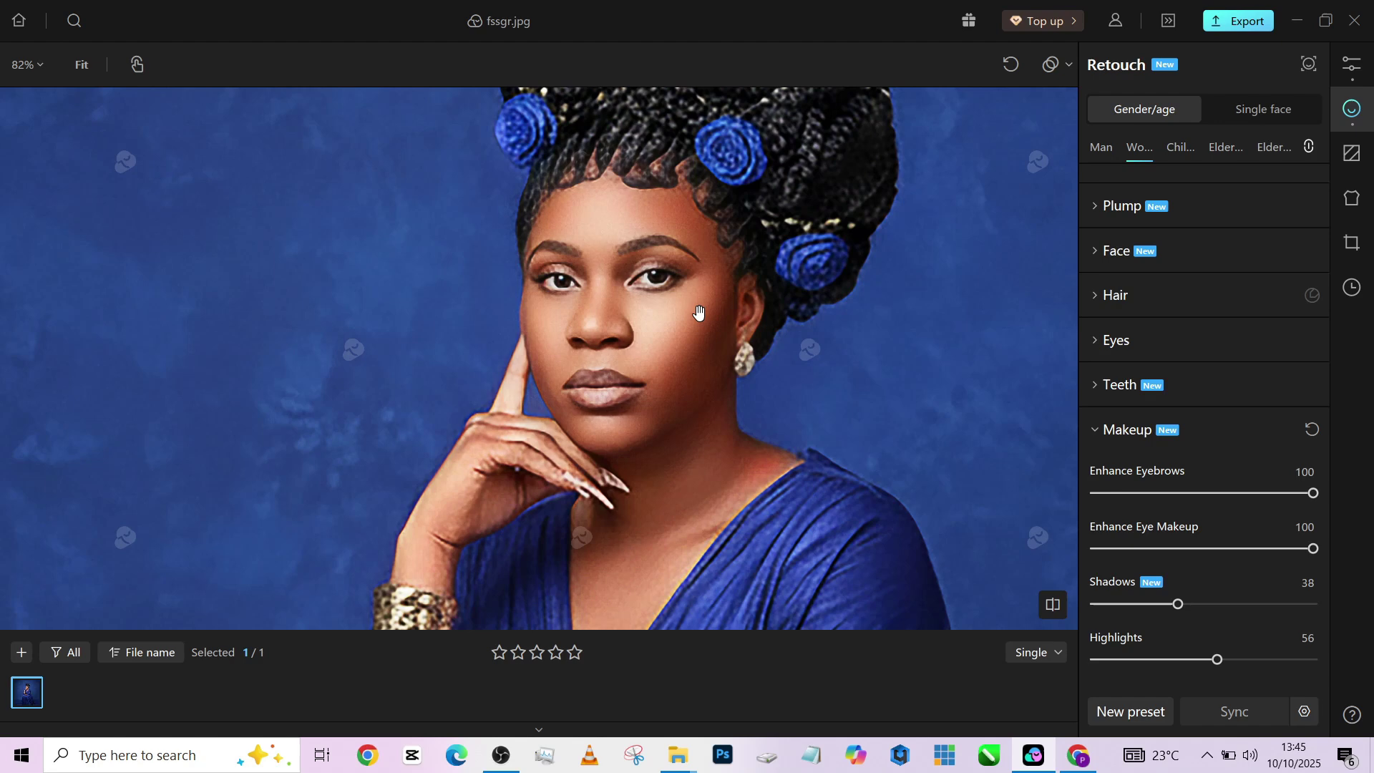
click(699, 312)
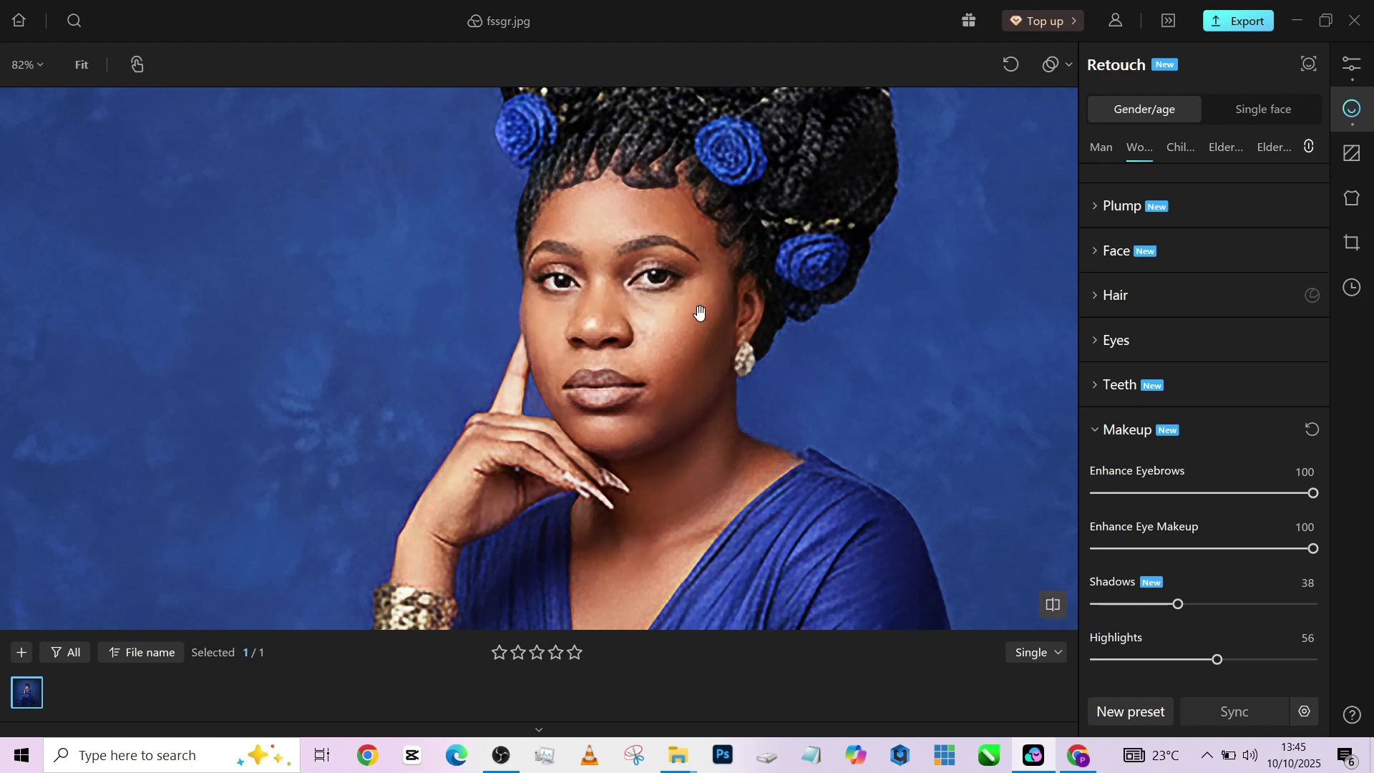
click(699, 312)
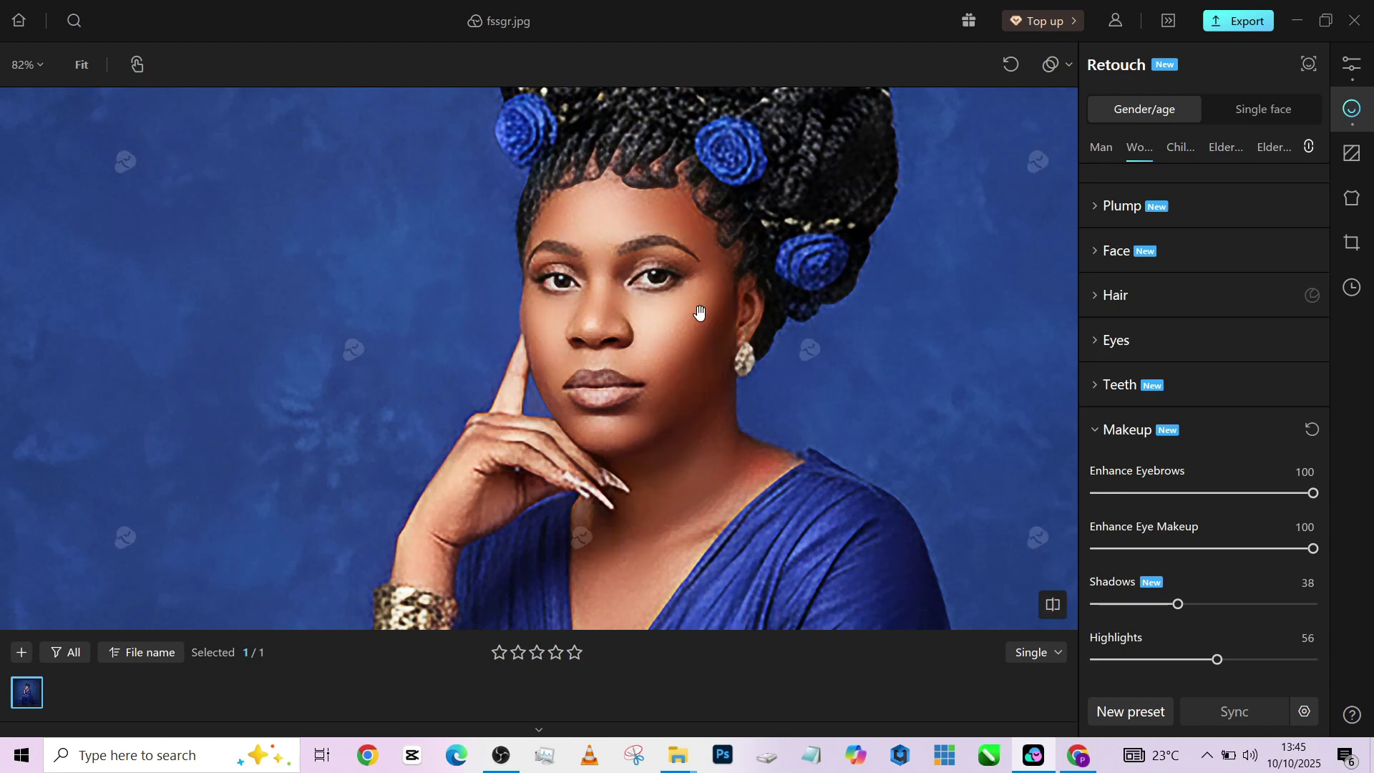
click(699, 312)
click(699, 312)
scroll(699, 312, down, 6)
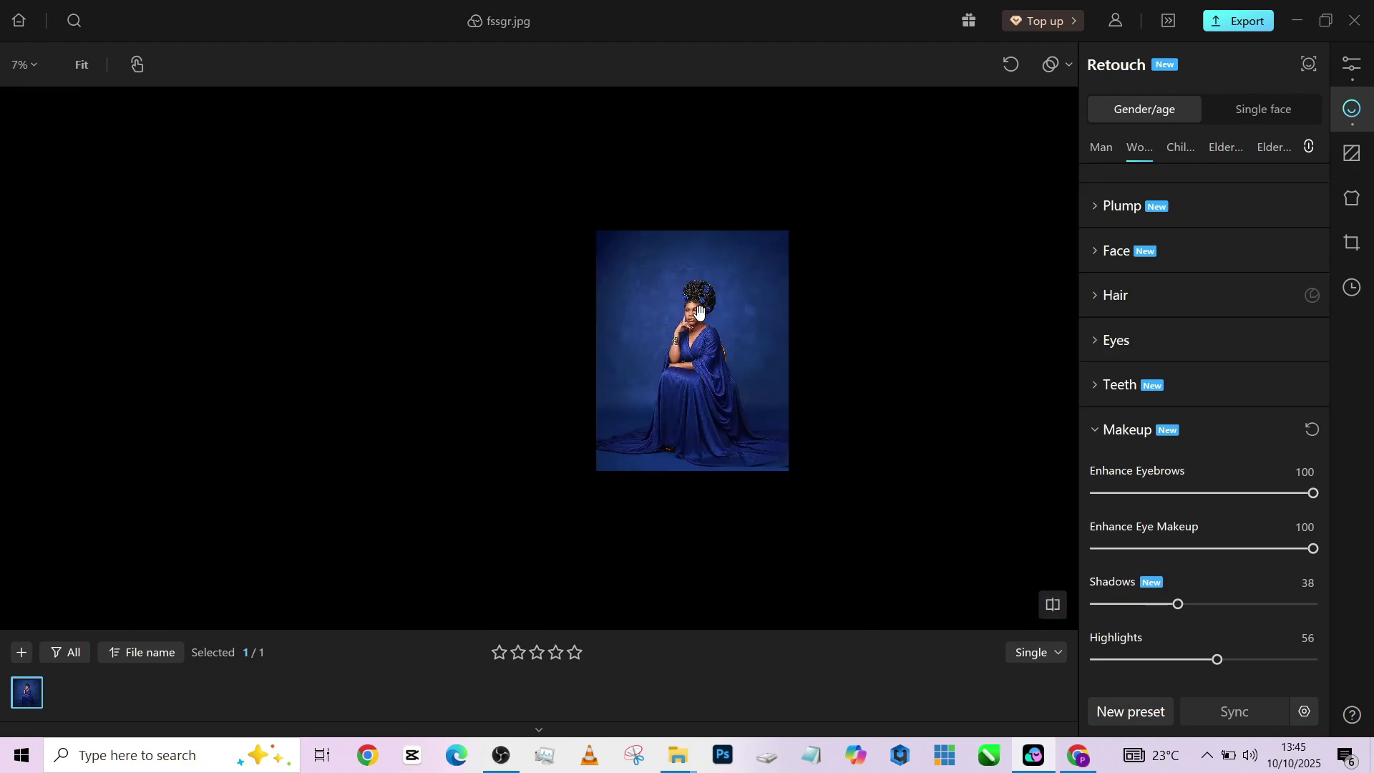
scroll(699, 312, up, 3)
scroll(658, 247, up, 4)
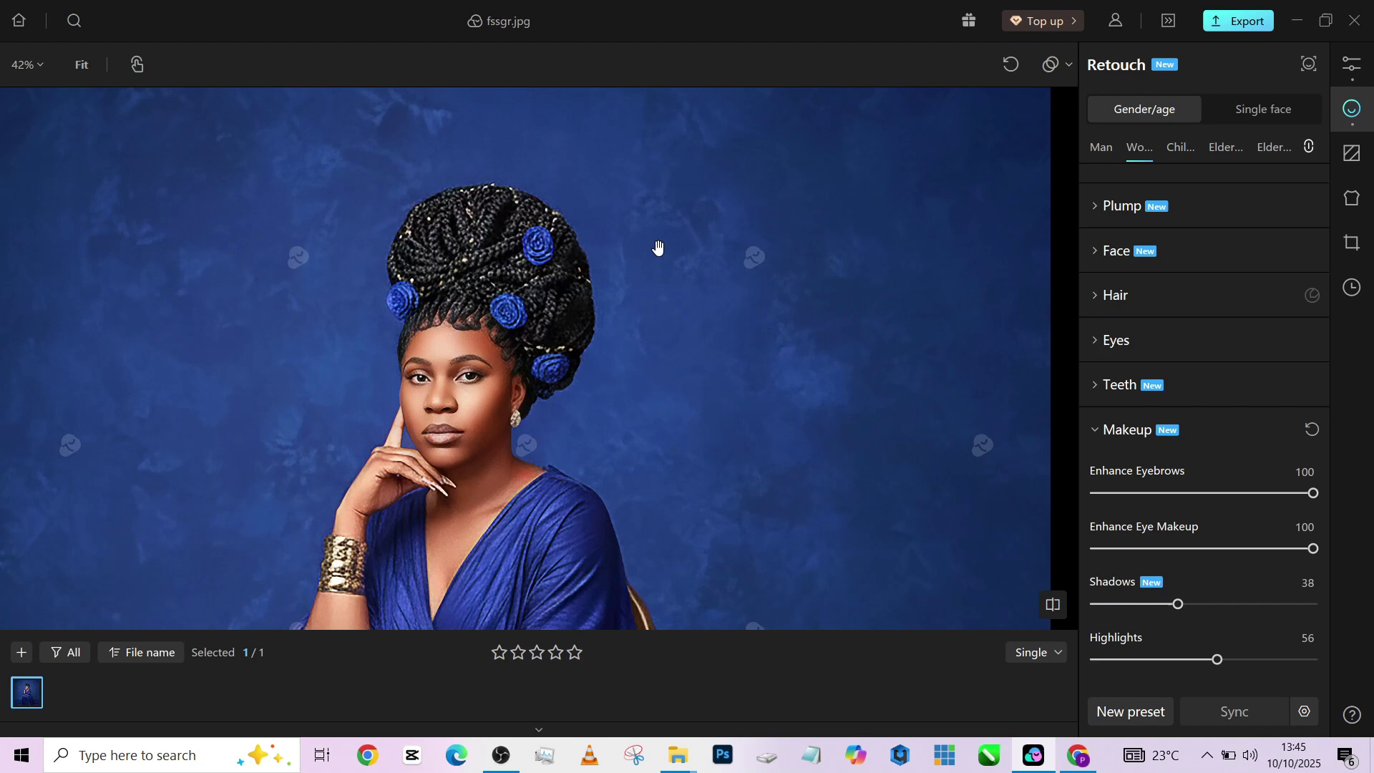
scroll(657, 247, down, 5)
scroll(658, 247, up, 2)
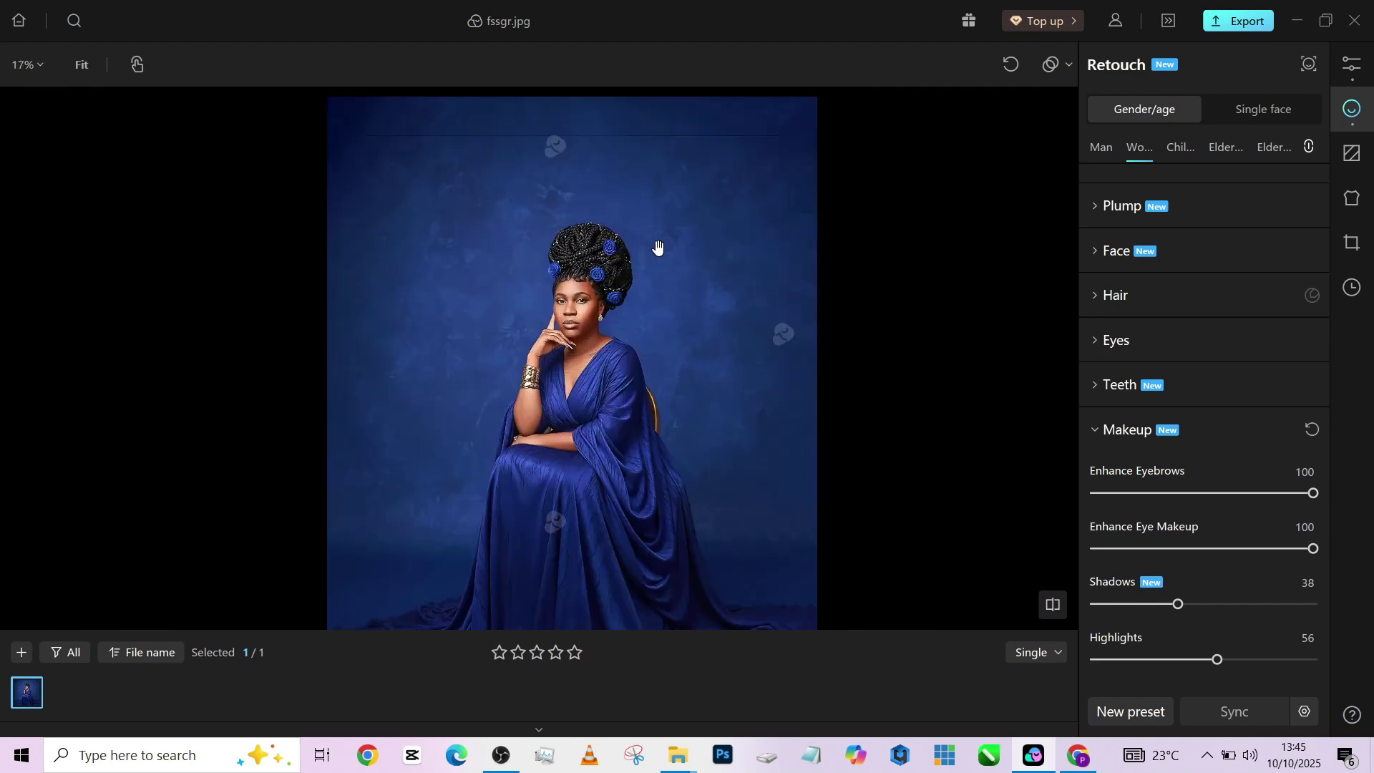
Set the background's Clean Background to 100 and enable Remove Imperfections
click(1352, 156)
drag(1155, 461, 1337, 475)
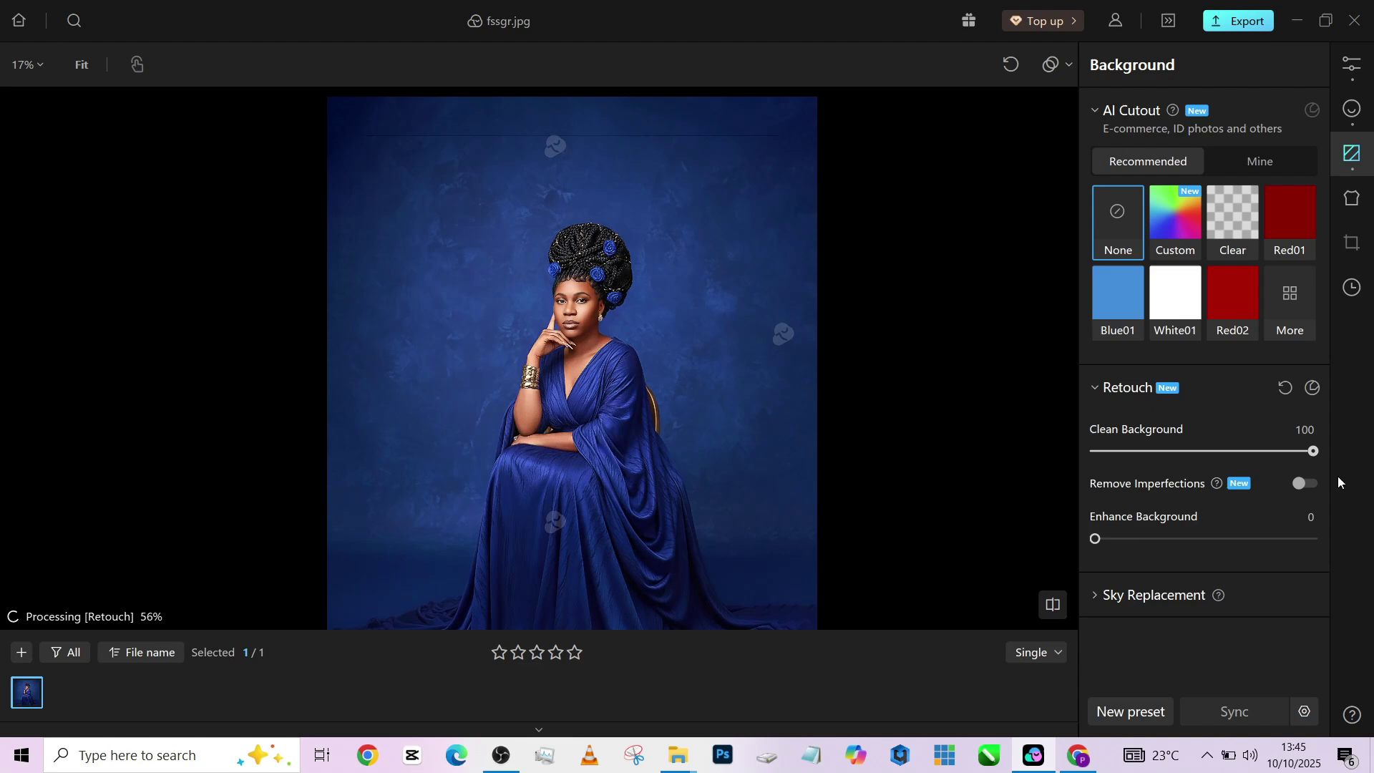
click(1303, 485)
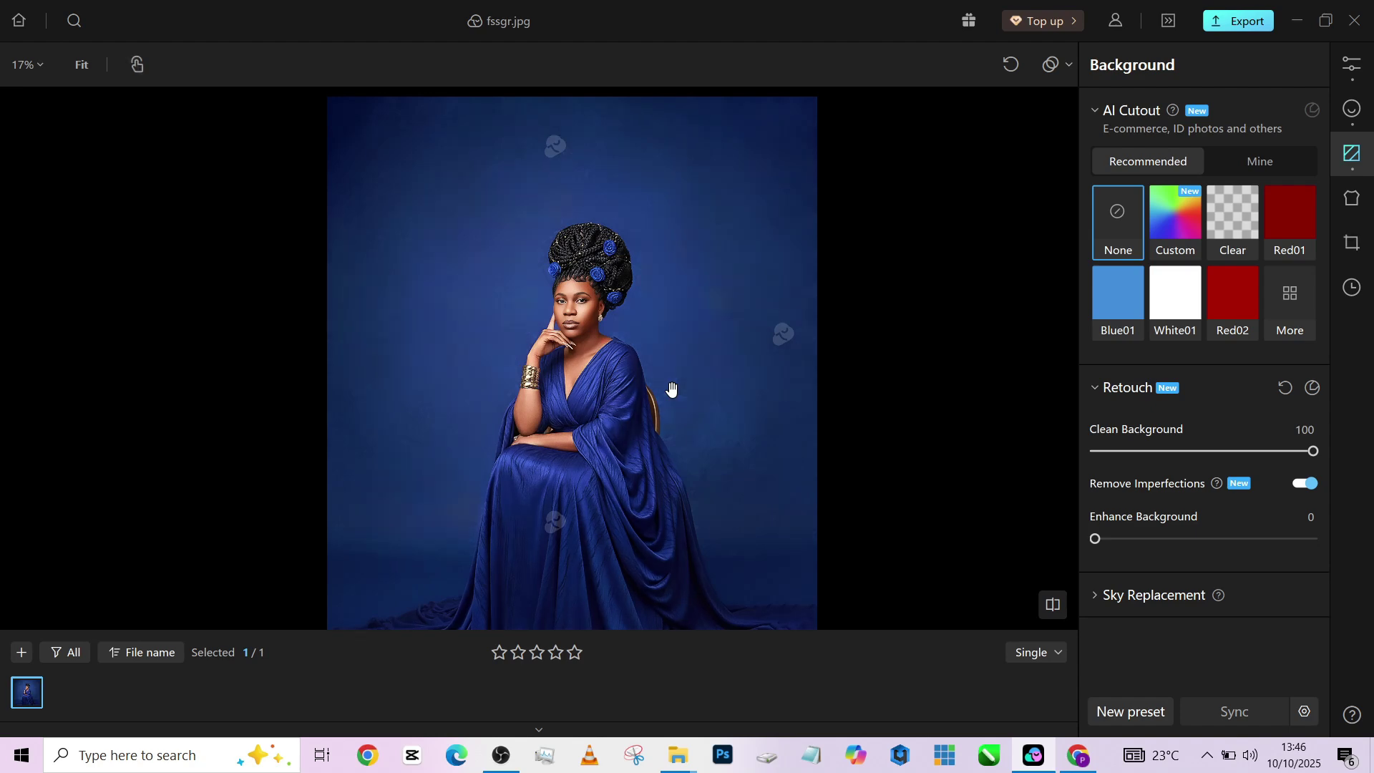
Examine the cleaned backdrop around the woman's hair, the chair and the dress
scroll(727, 246, up, 3)
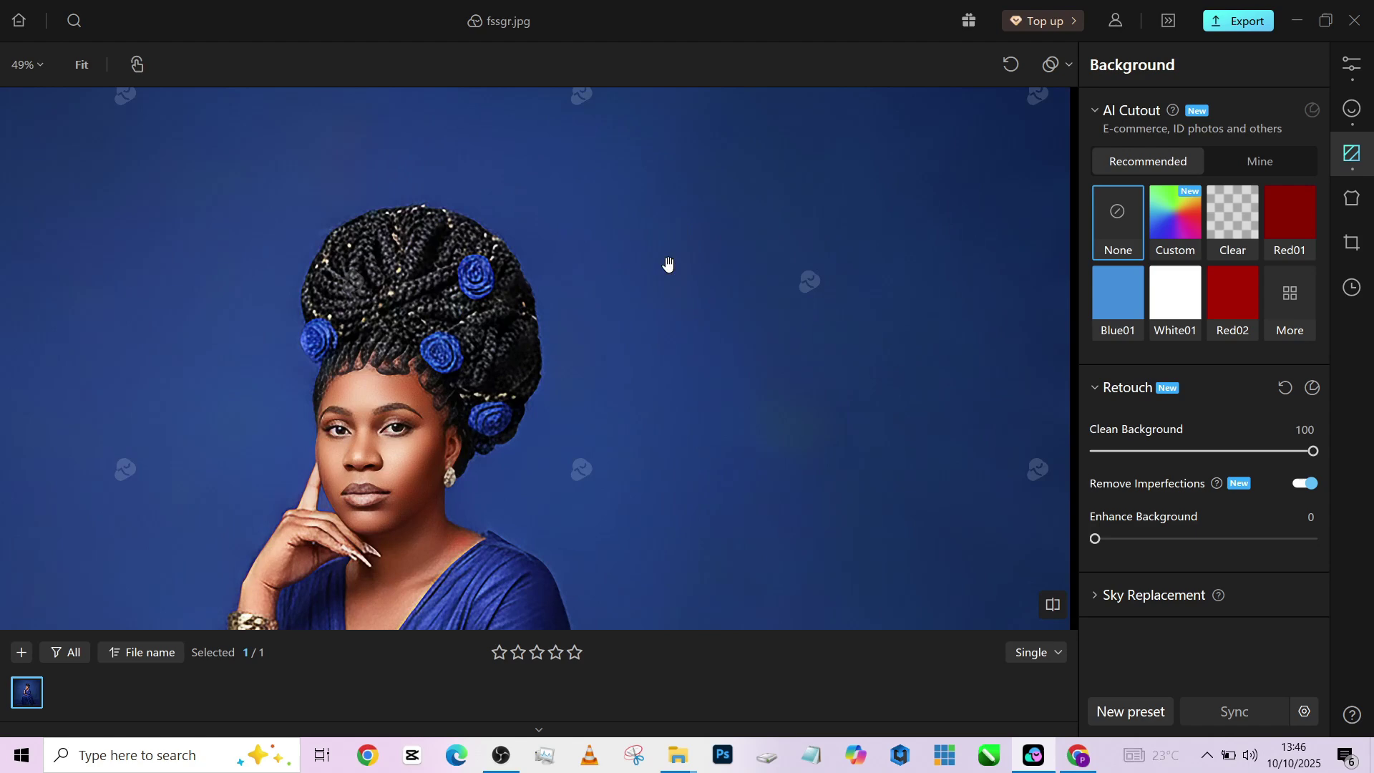
drag(724, 362, 674, 154)
scroll(675, 154, down, 3)
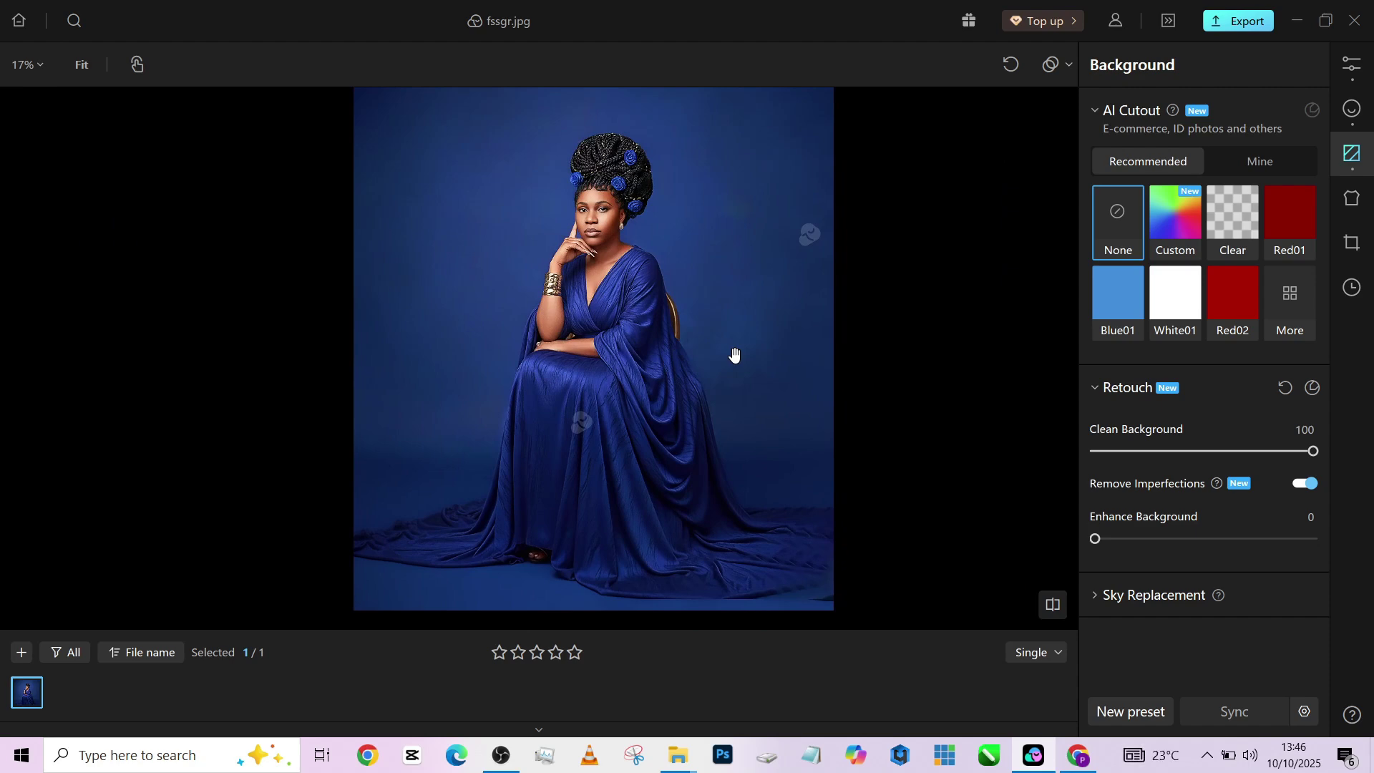
scroll(577, 543, up, 1)
drag(592, 319, 555, 590)
scroll(573, 179, up, 2)
scroll(572, 177, down, 5)
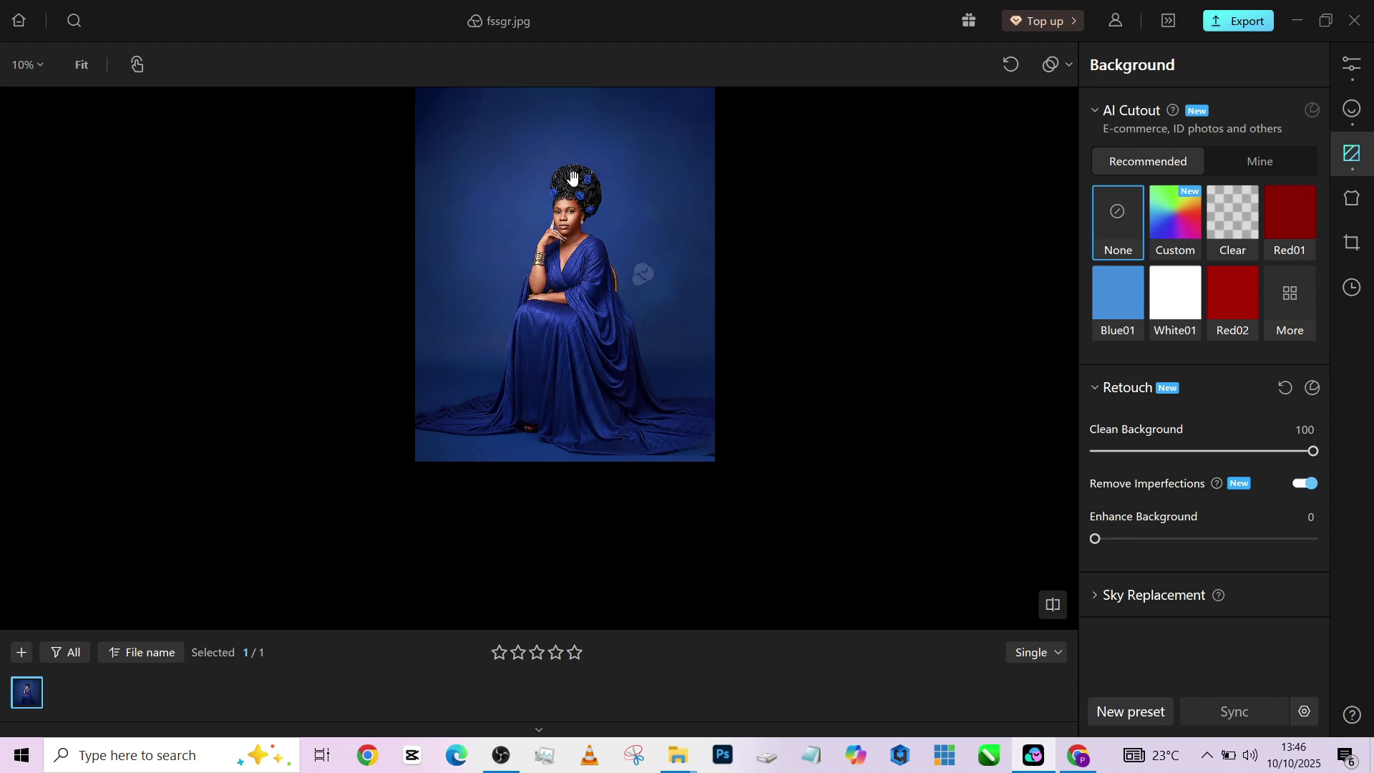
scroll(598, 238, up, 2)
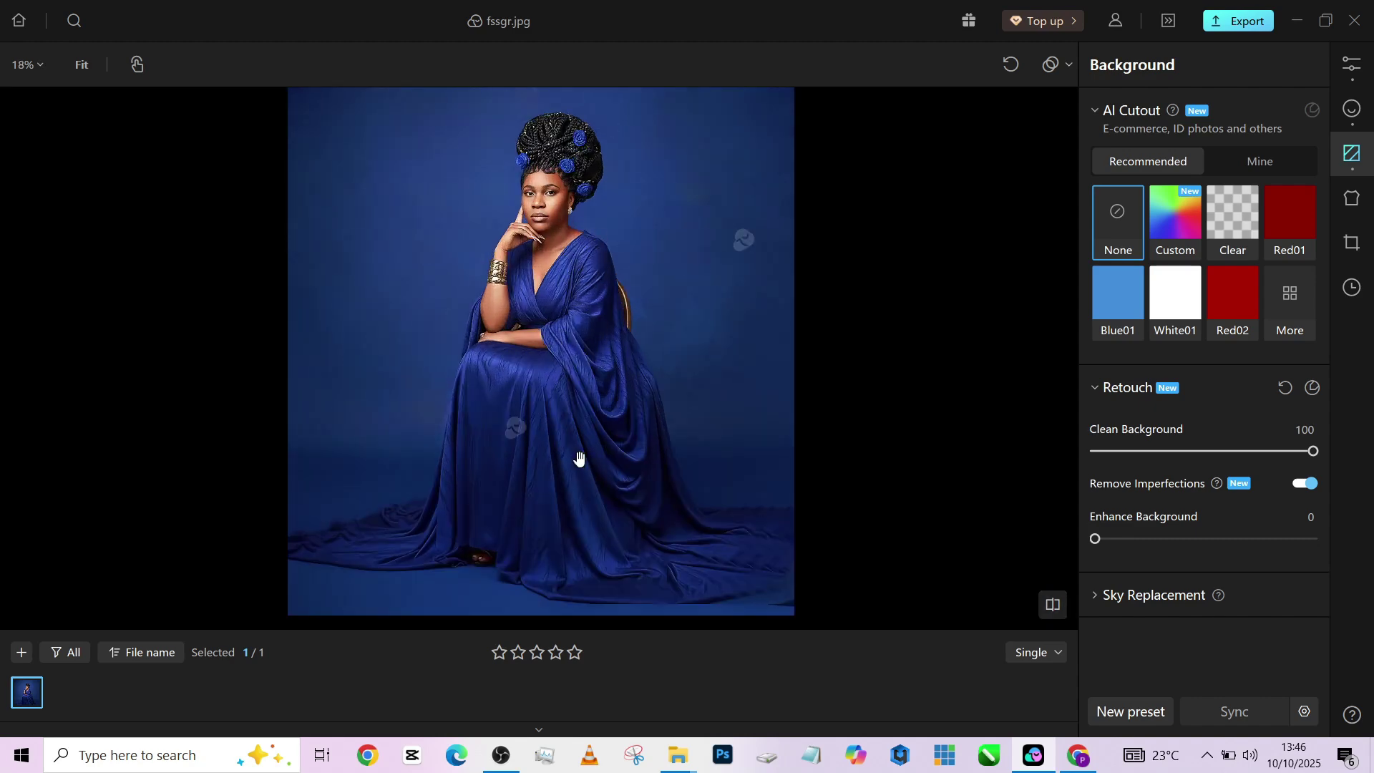
Set the clothing's Remove Wrinkles to 100 and inspect the dress's folds and train
click(1358, 211)
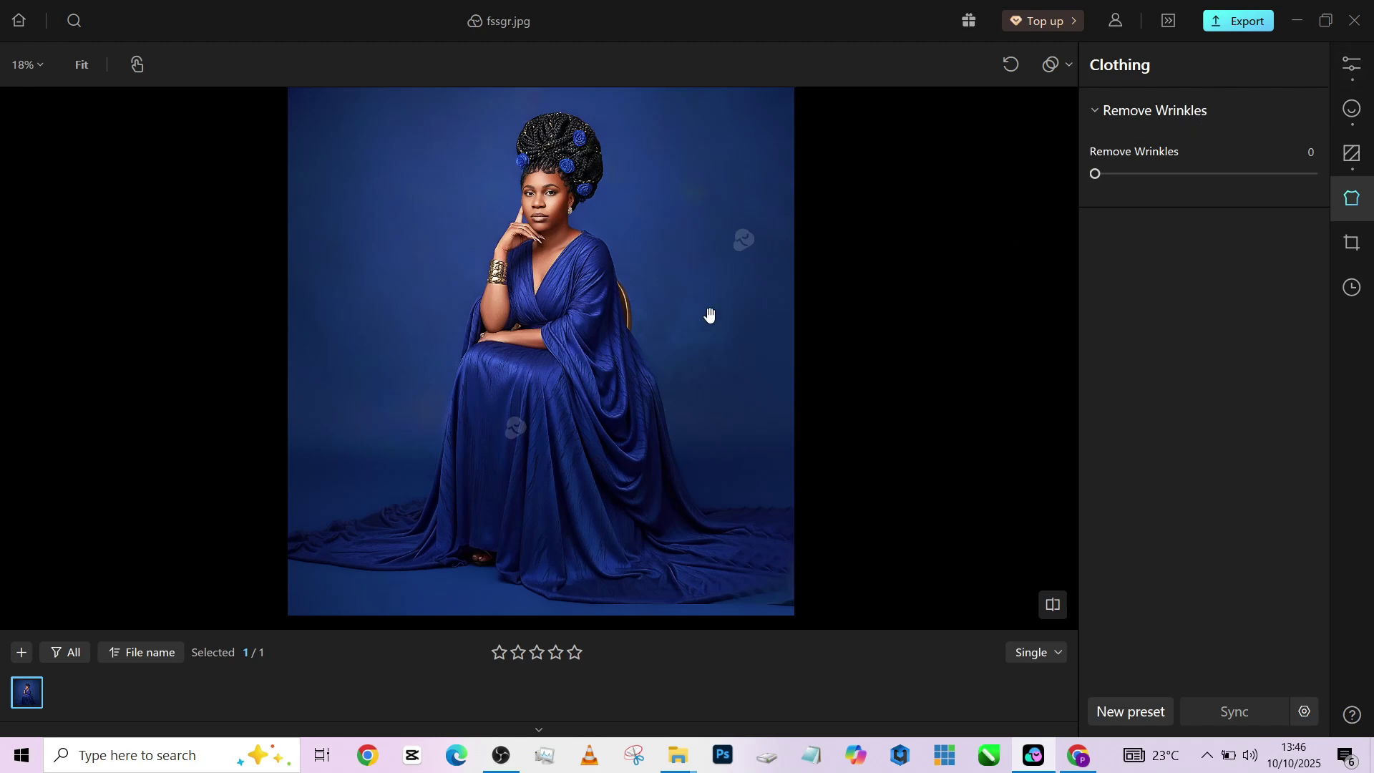
click(1307, 177)
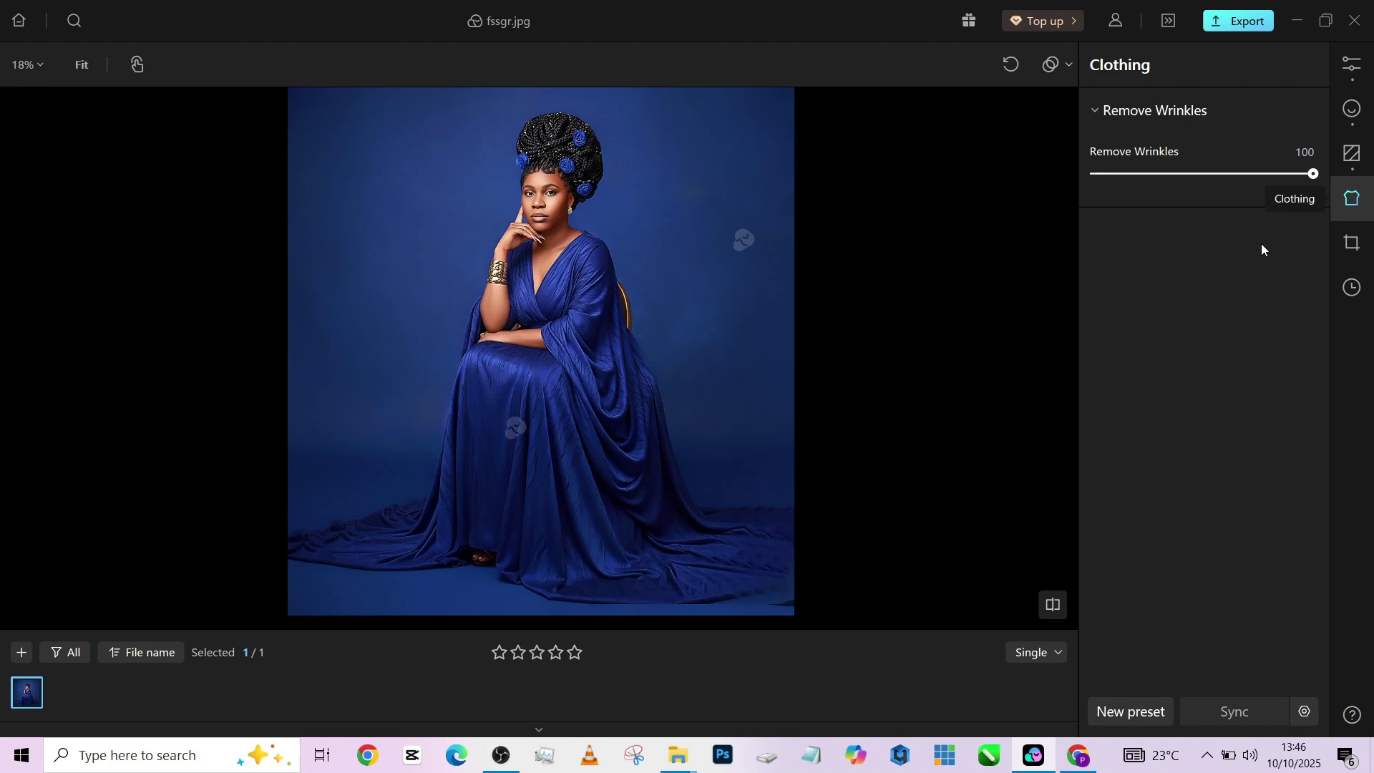
scroll(558, 417, up, 3)
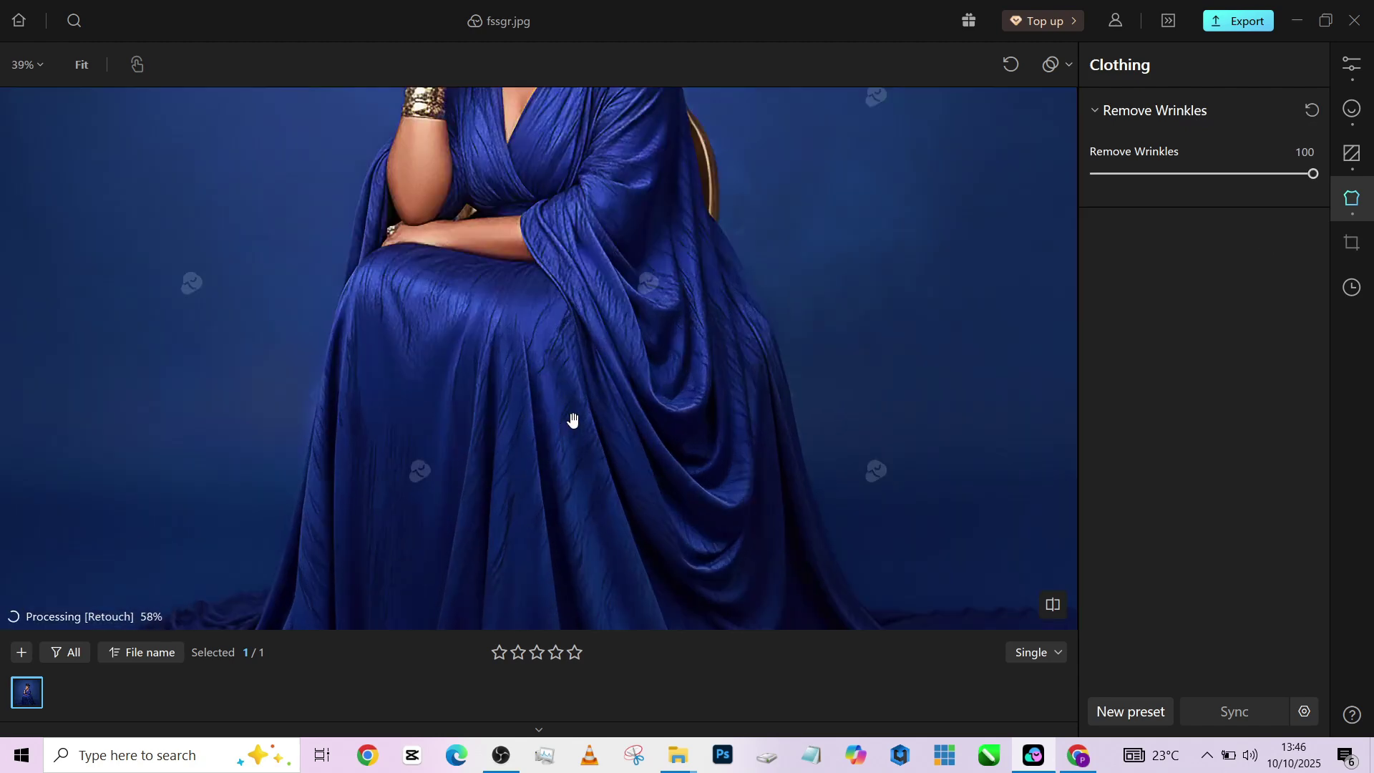
drag(626, 445, 565, 308)
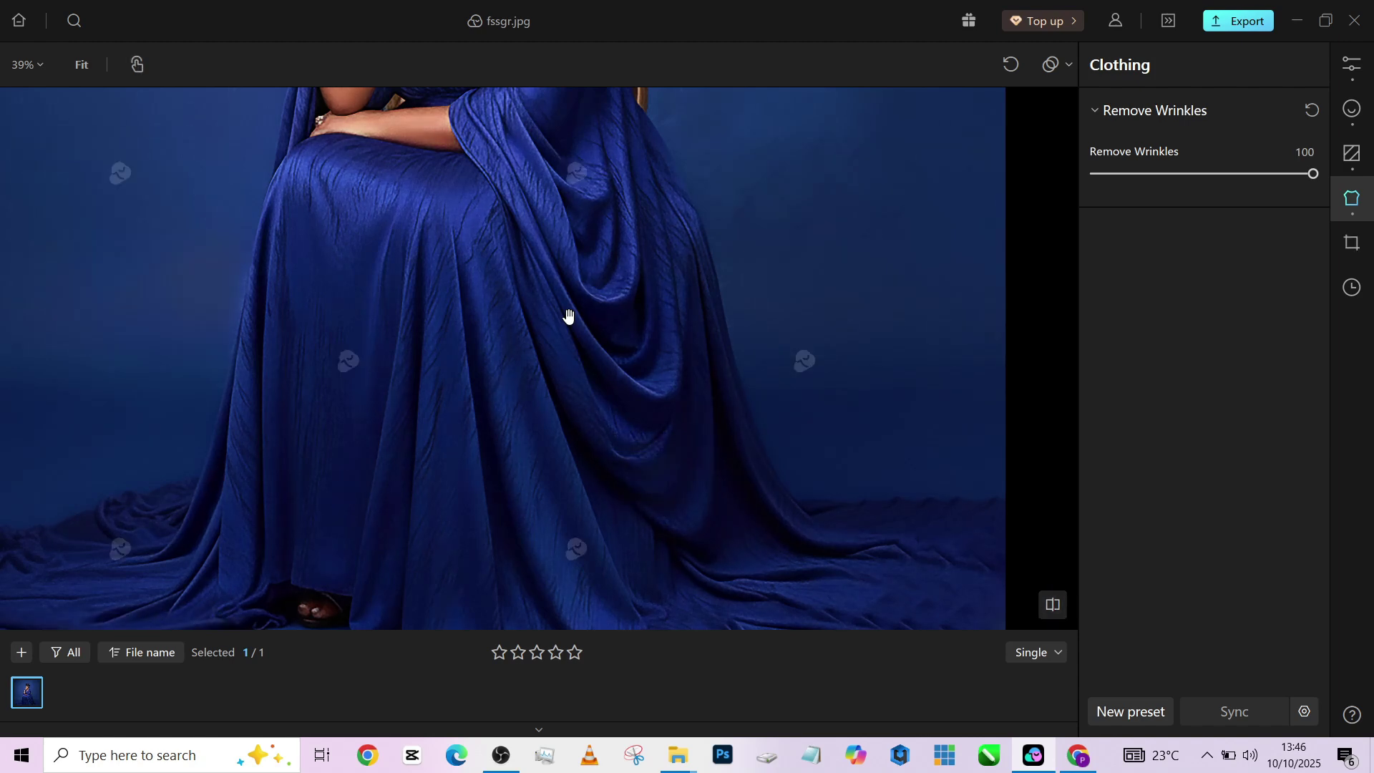
scroll(533, 301, down, 3)
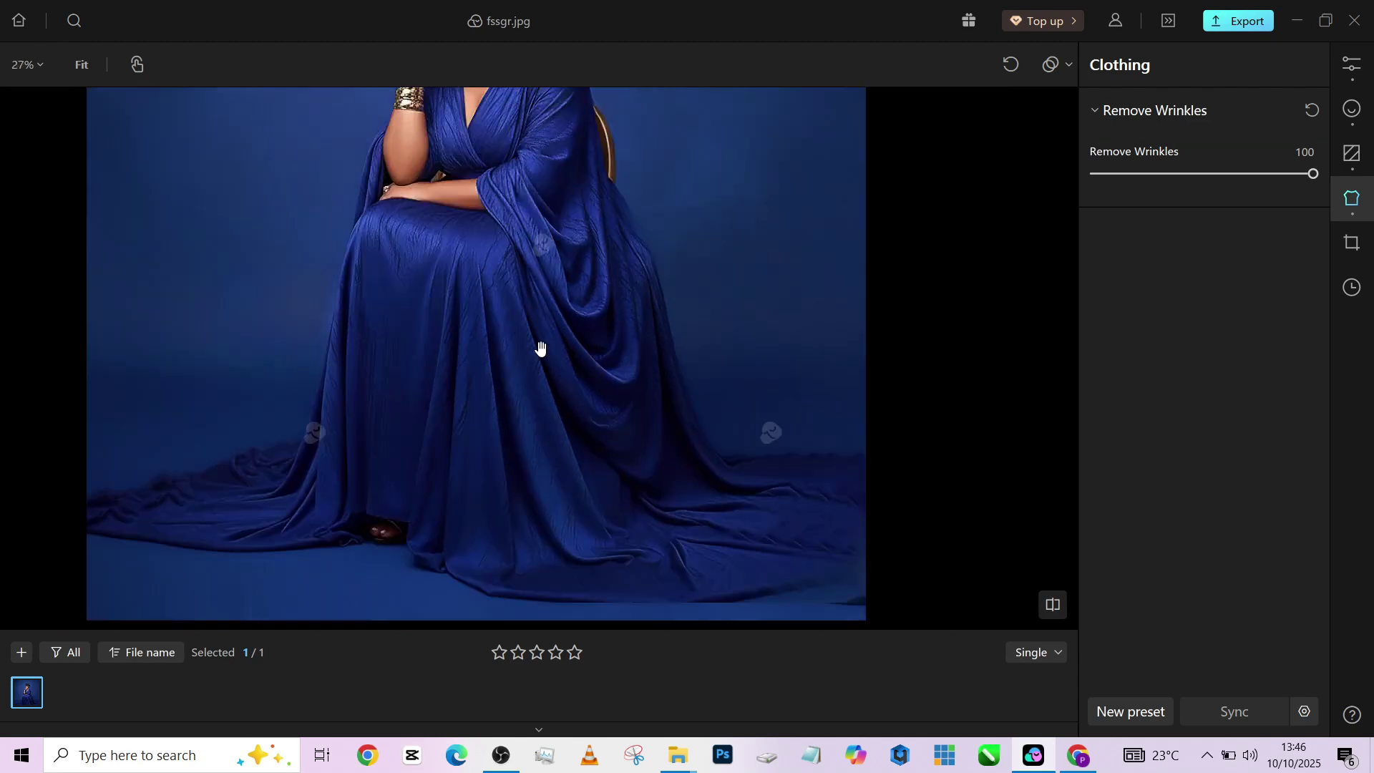
scroll(617, 391, down, 2)
scroll(615, 394, up, 3)
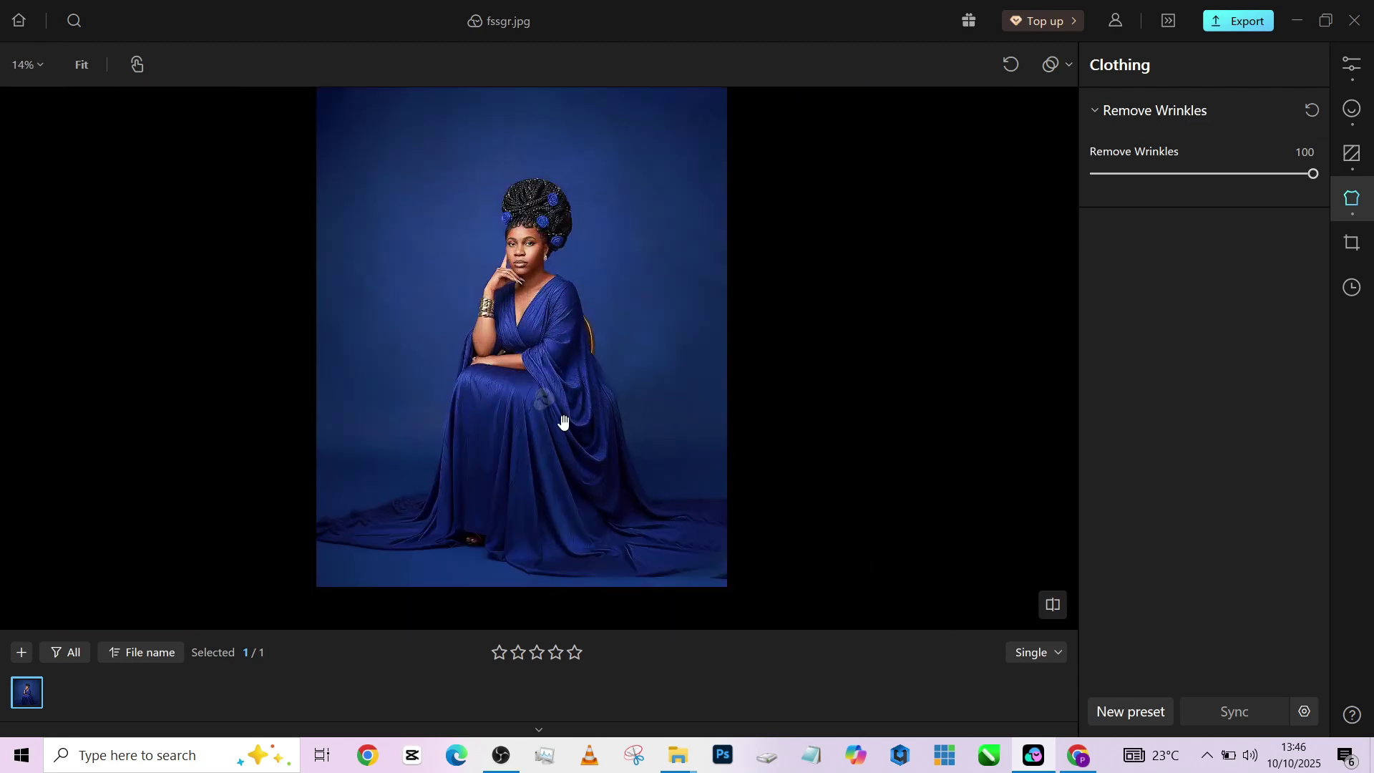
Add a vignette to the whole photo with an amount of 50 and a midpoint of 94
click(1352, 64)
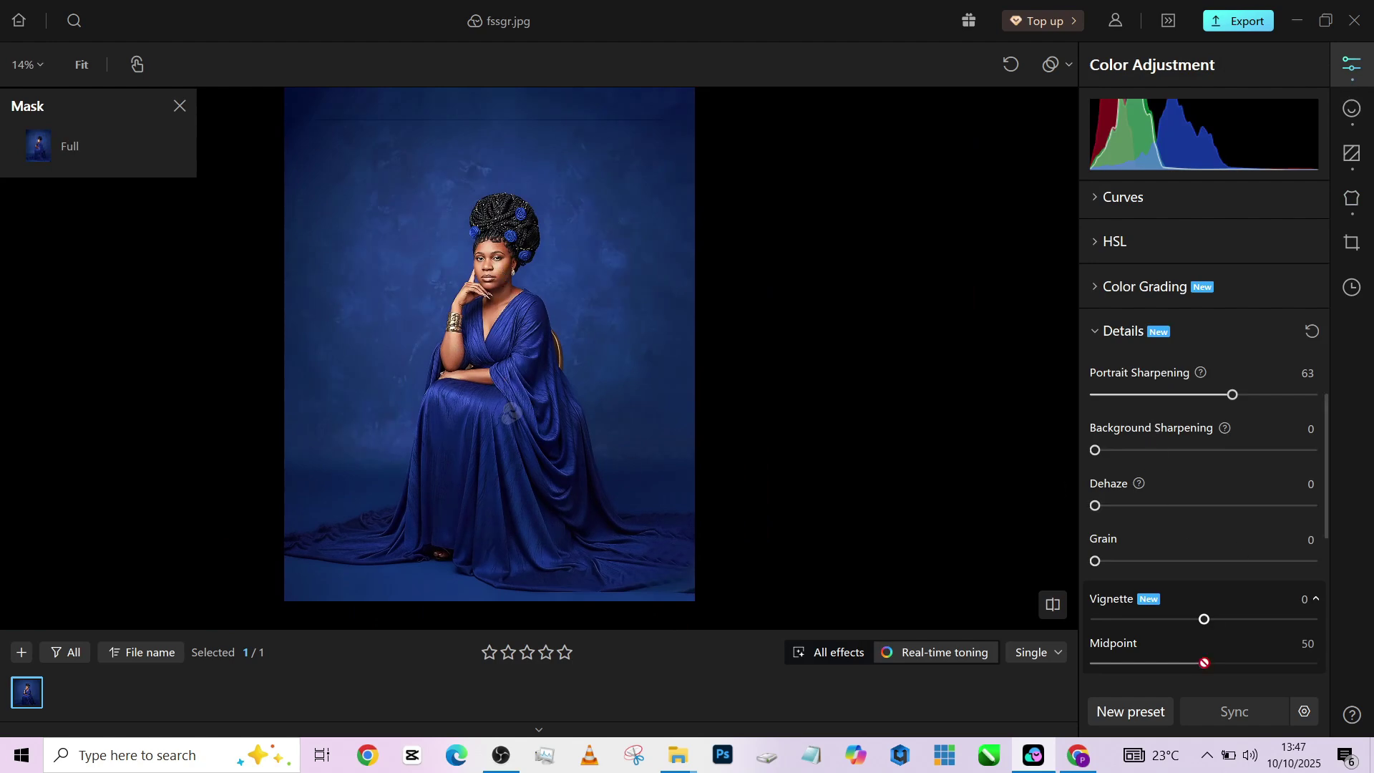
drag(1205, 619, 1282, 621)
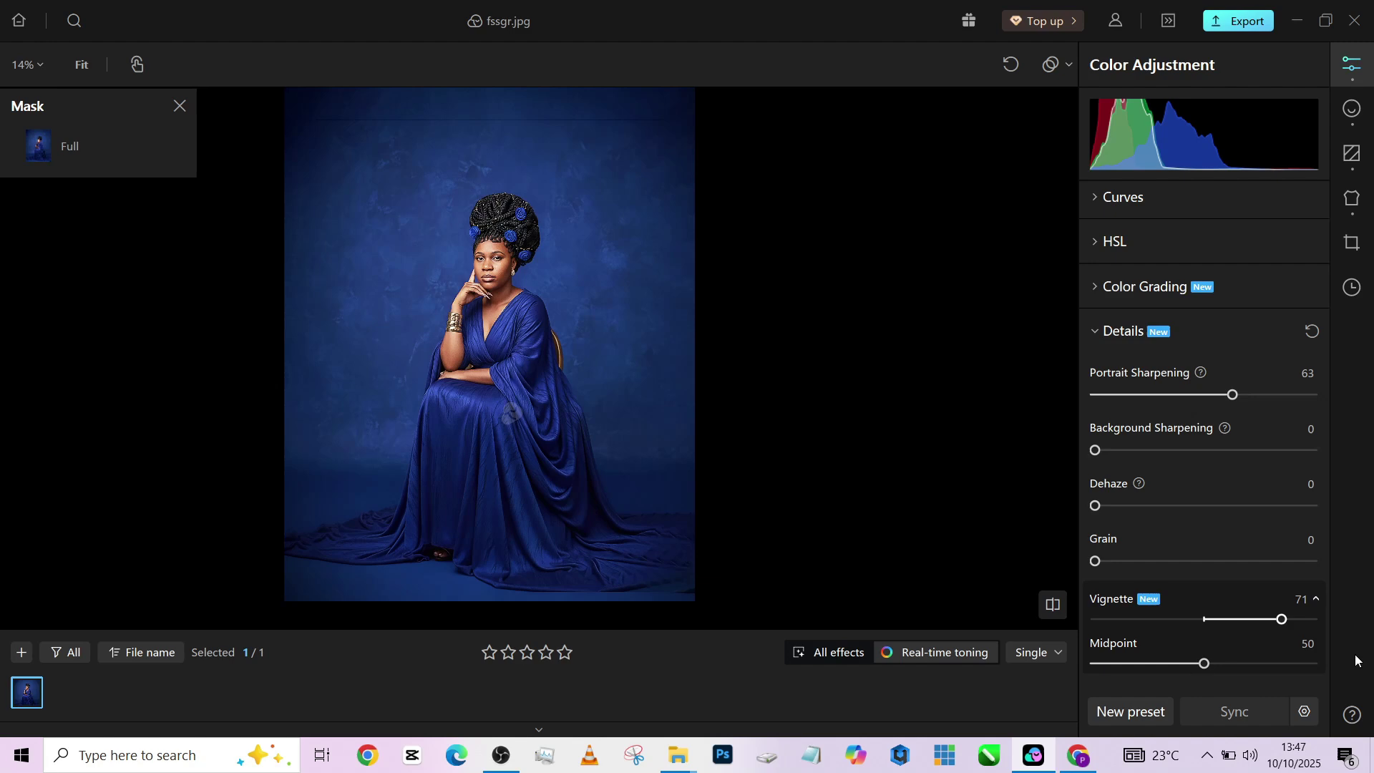
drag(1246, 664, 1303, 669)
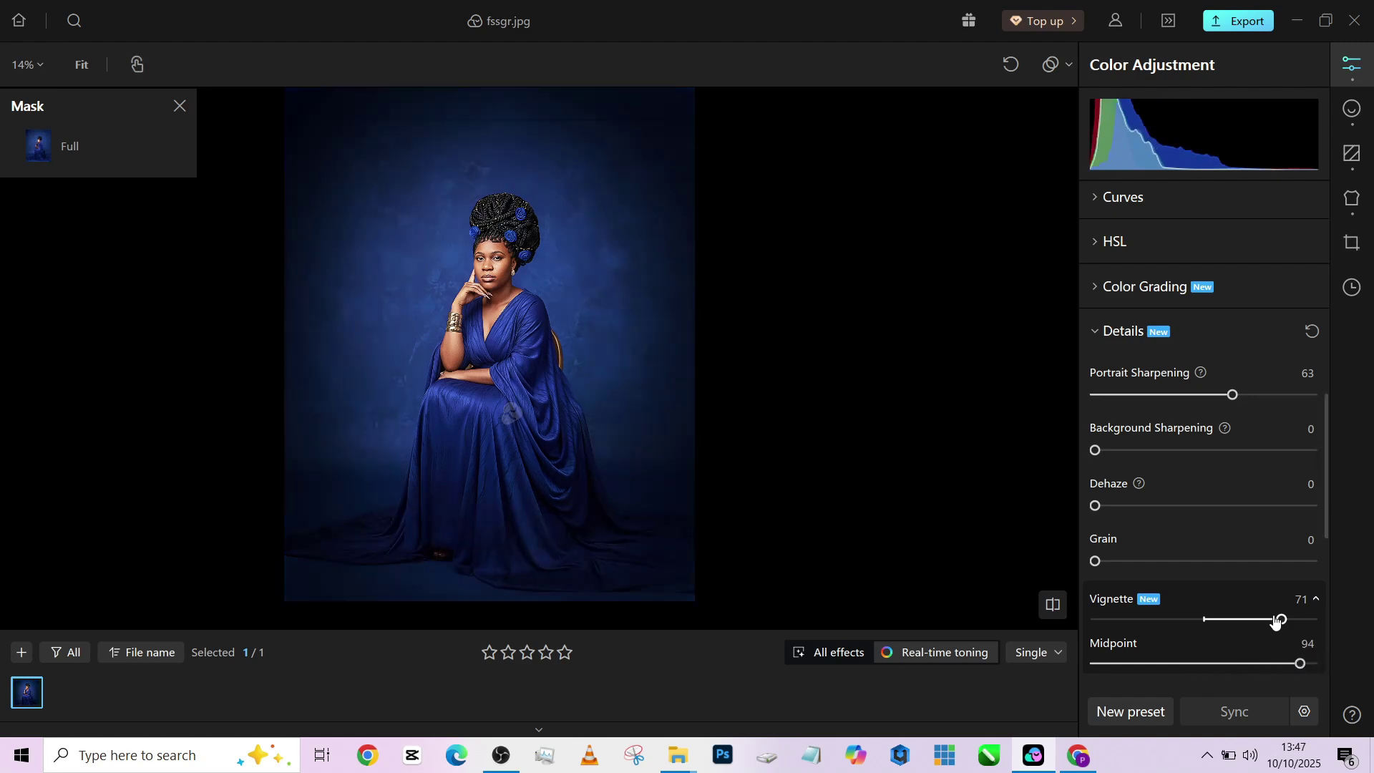
drag(1280, 619, 1259, 622)
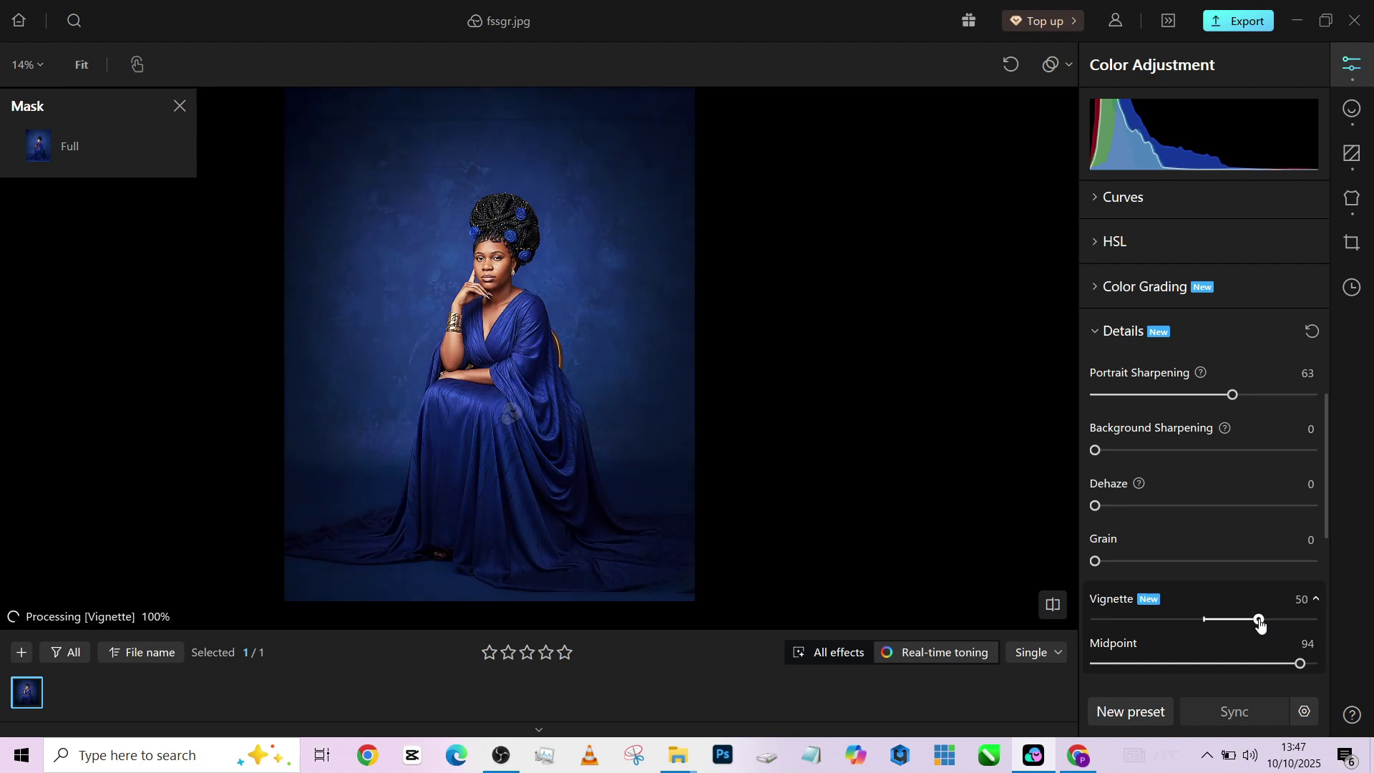
scroll(1256, 635, down, 1)
scroll(1256, 632, down, 1)
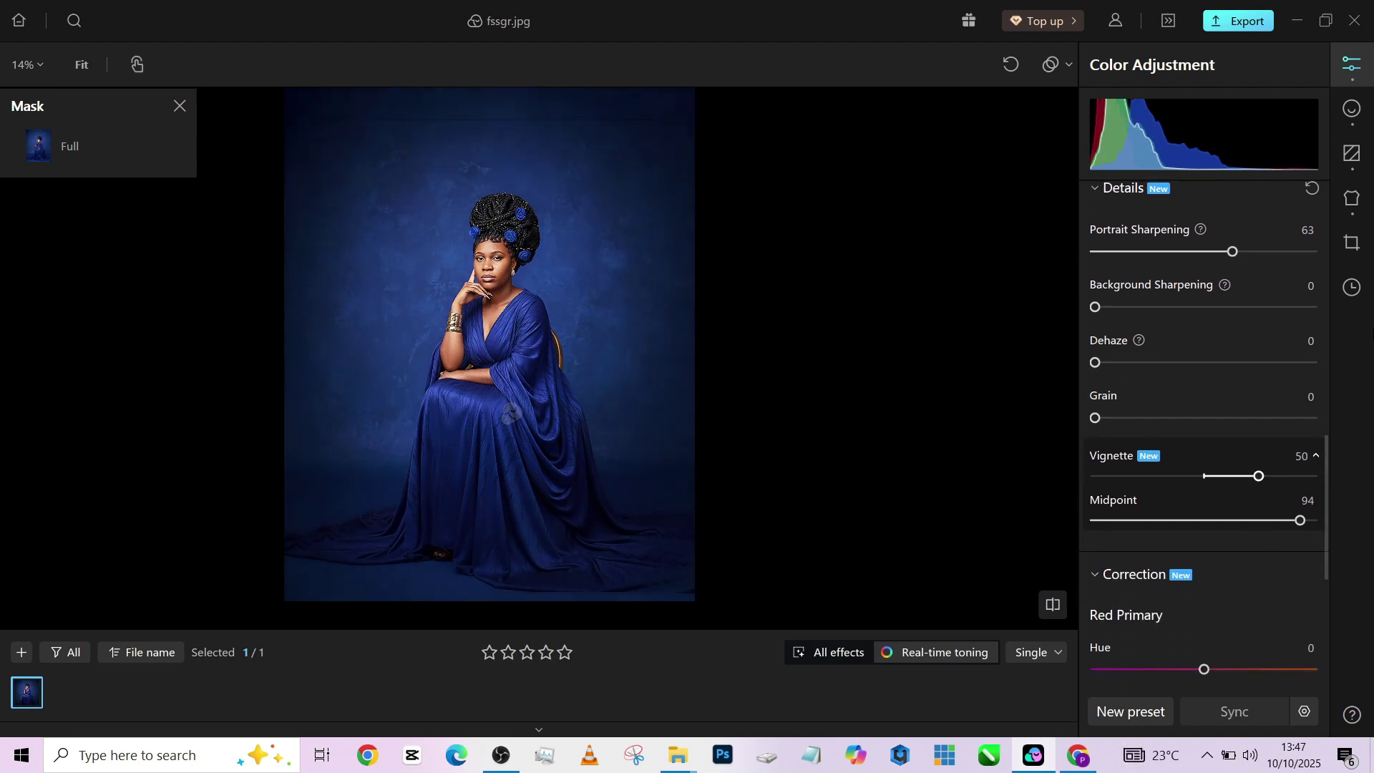
Check the vignette on the fully retouched portrait and reduce its amount to 29
click(1349, 111)
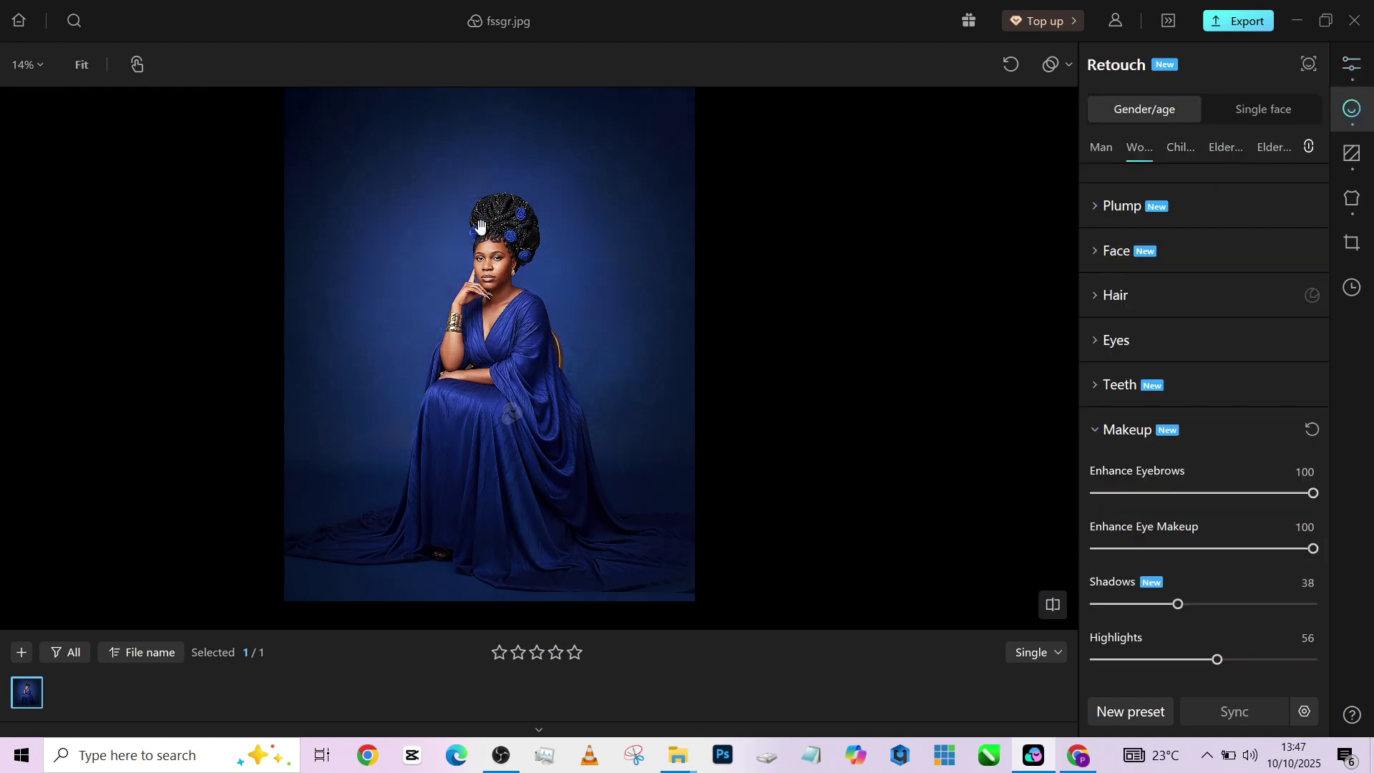
scroll(481, 267, up, 3)
scroll(481, 266, down, 3)
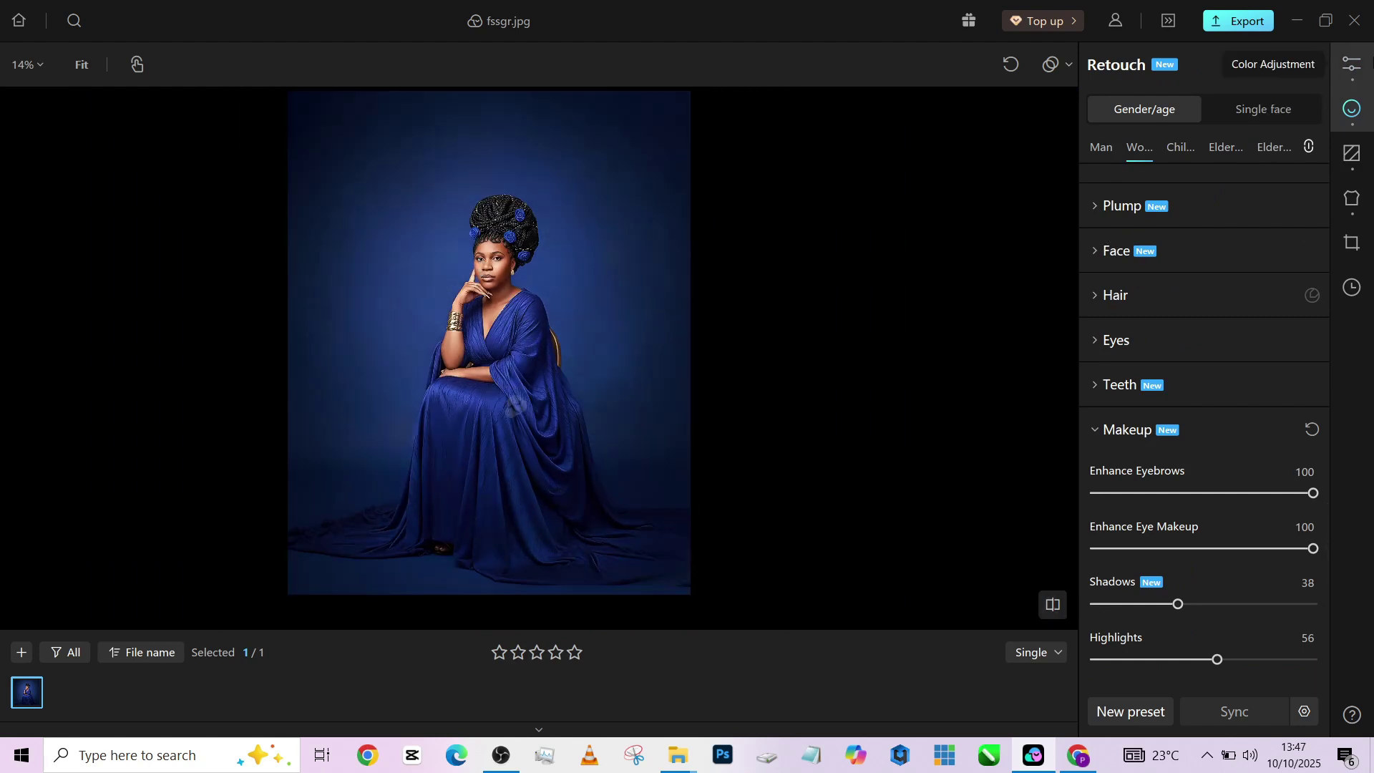
click(1351, 64)
drag(1257, 478, 1237, 482)
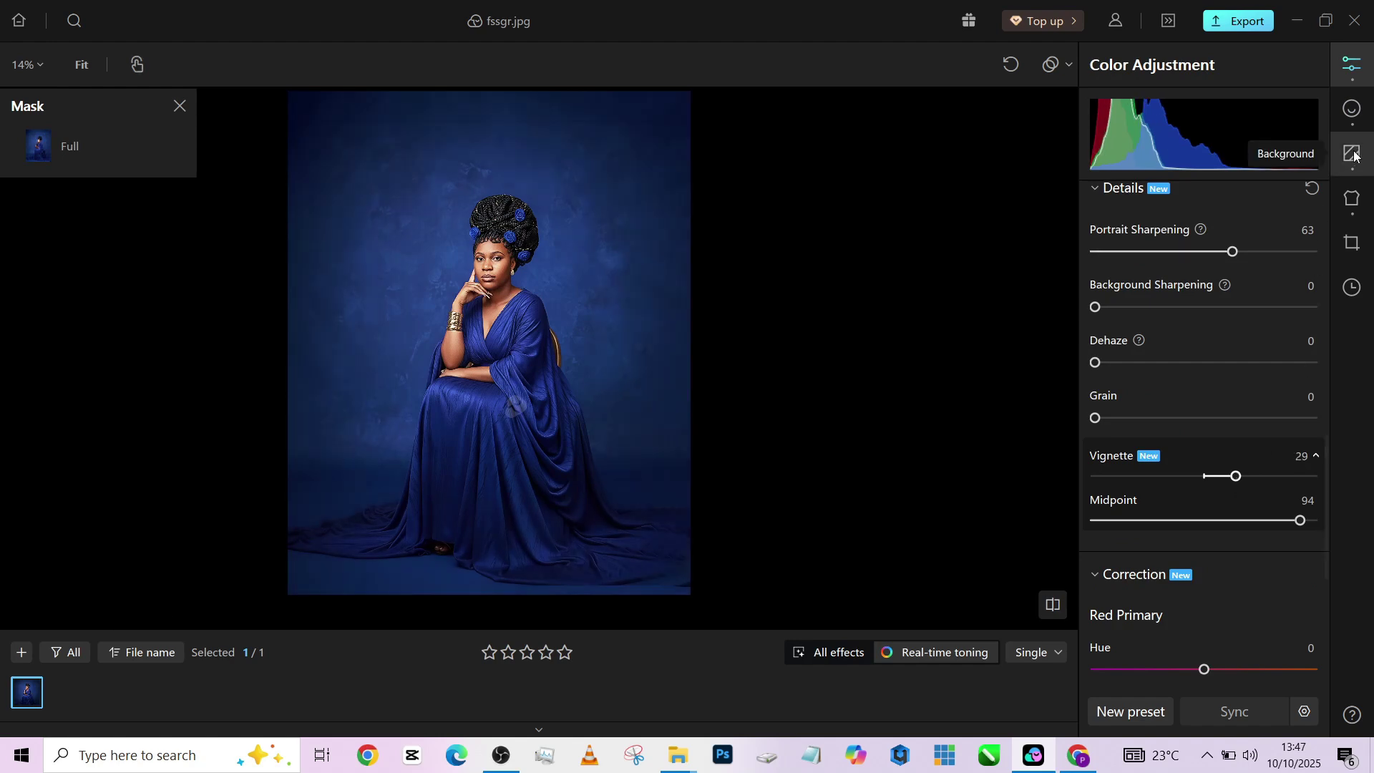
Examine the woman's face, hair and the backdrop close up and from afar with all retouching applied
click(1364, 121)
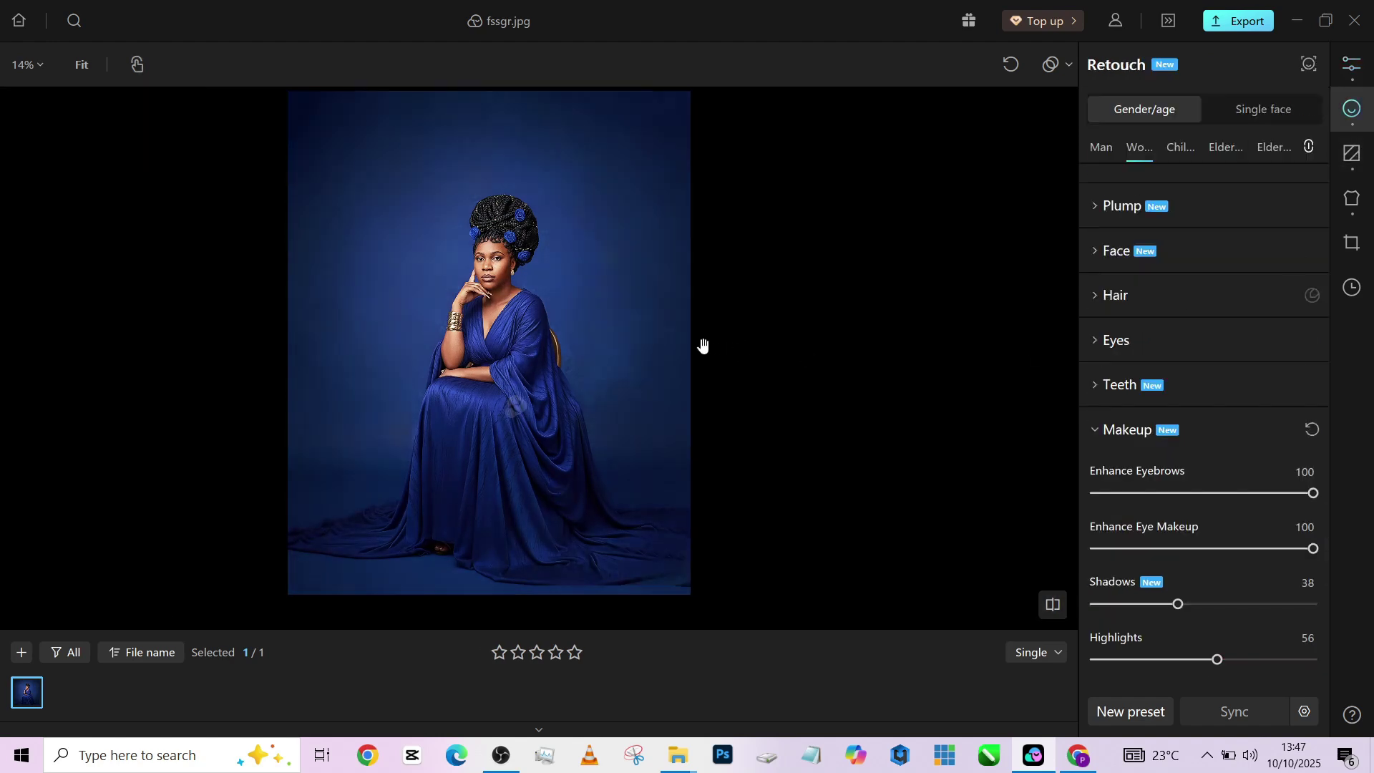
scroll(528, 196, up, 3)
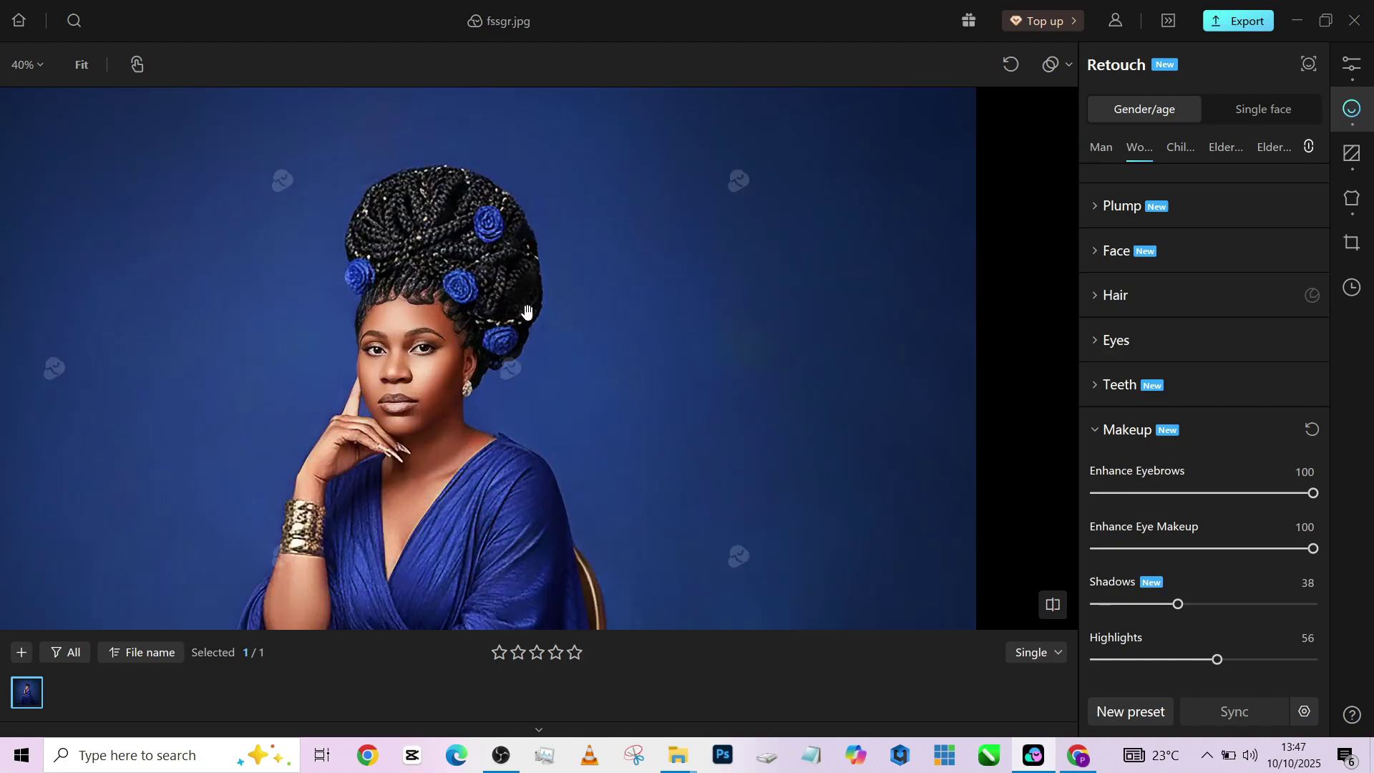
scroll(526, 309, down, 2)
scroll(526, 310, up, 3)
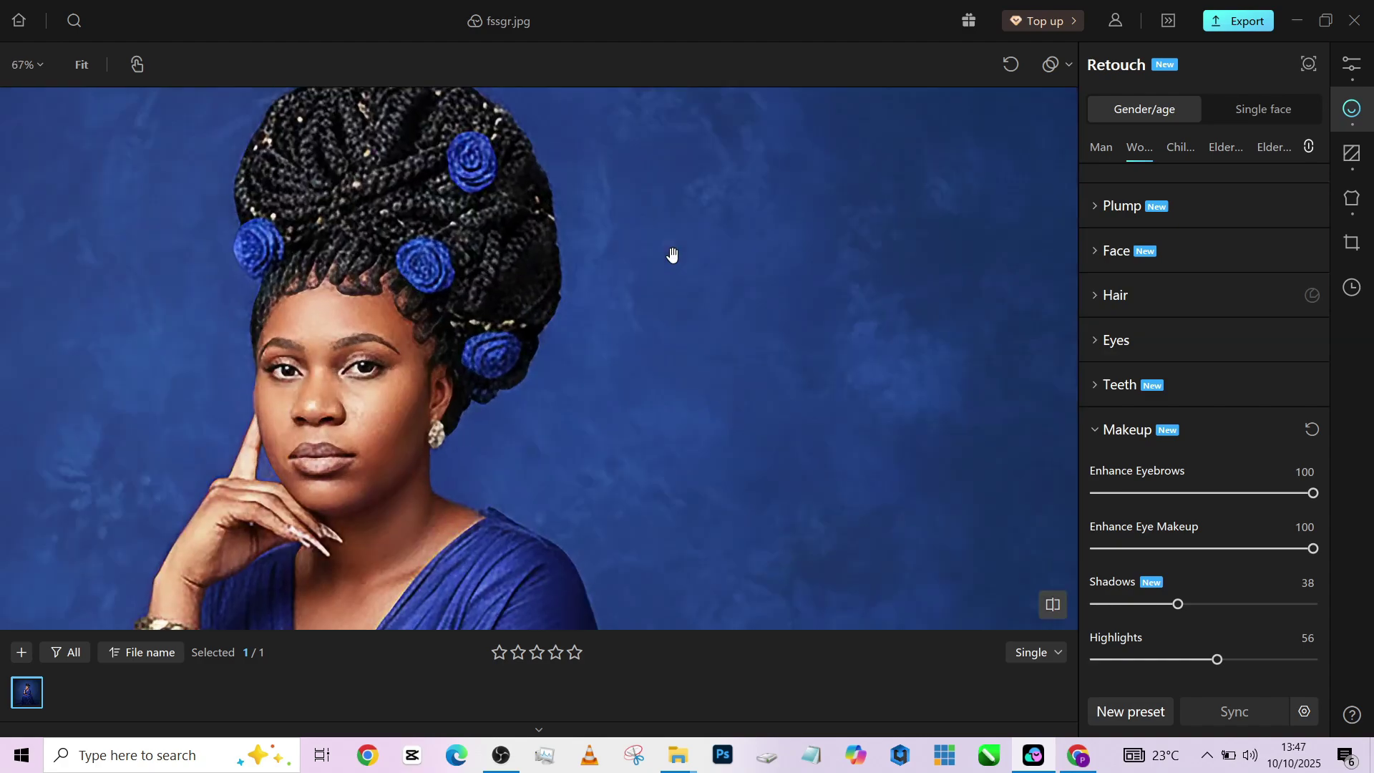
scroll(671, 255, down, 4)
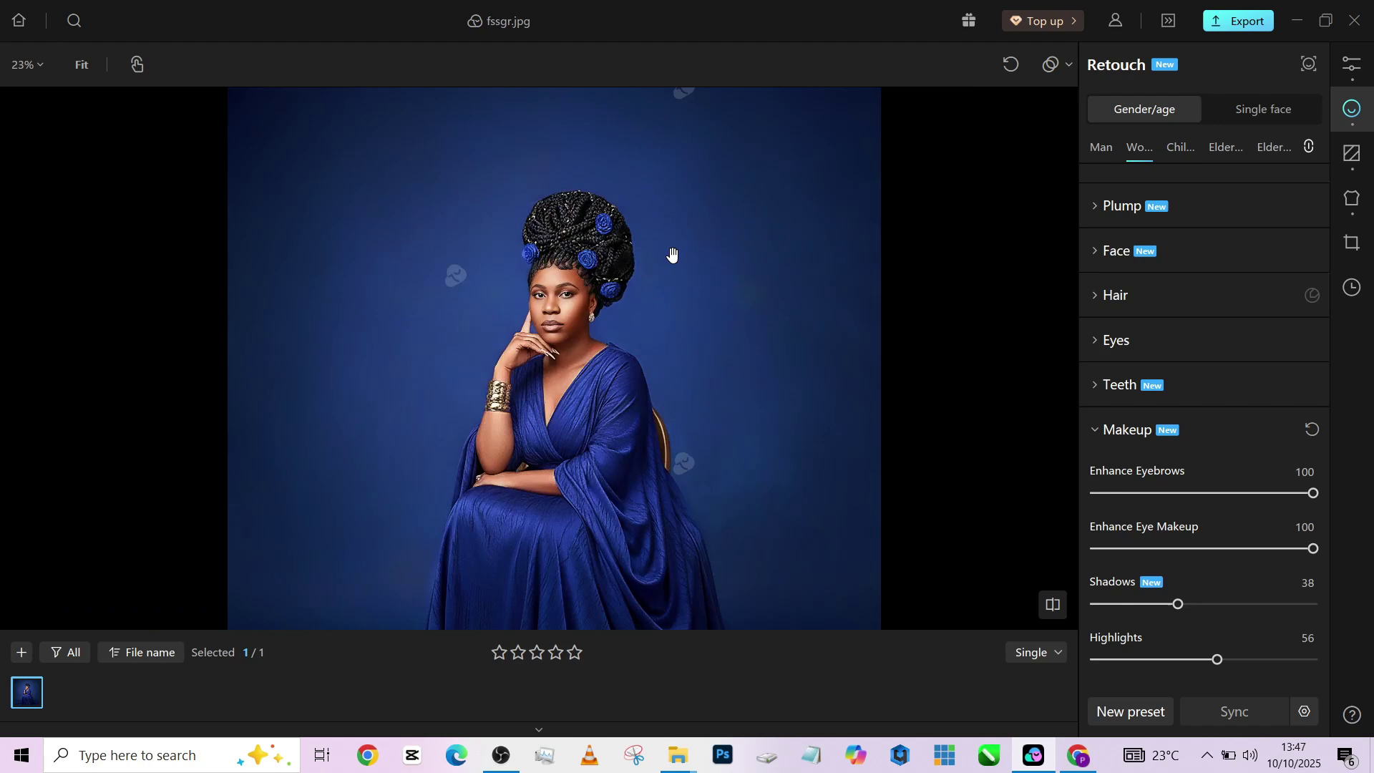